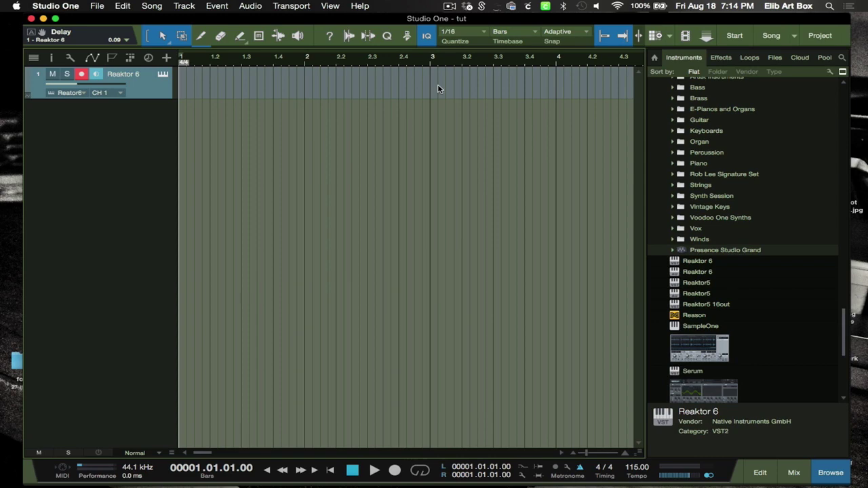
Open the Reaktor 6 instrument on track 1 and look through its list of Reaktor Blocks ensembles
{"action": "left_click", "coordinate": [157, 73]}
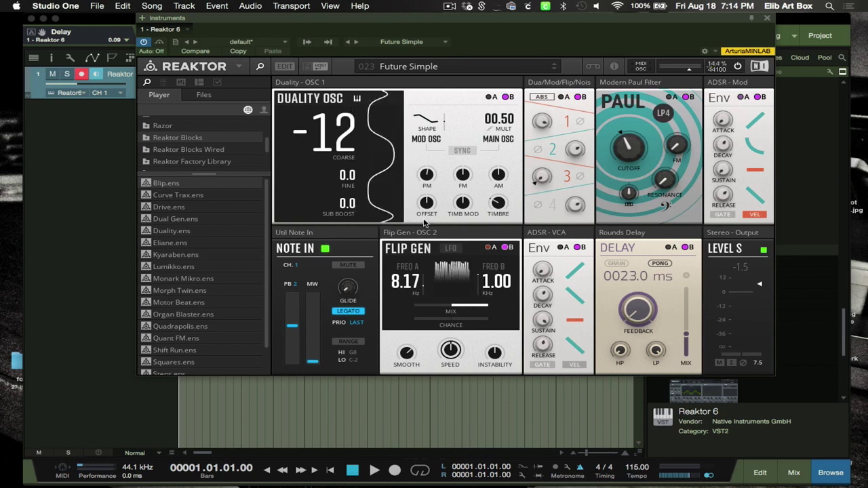
{"action": "scroll", "coordinate": [217, 202], "scroll_direction": "down", "scroll_amount": 2}
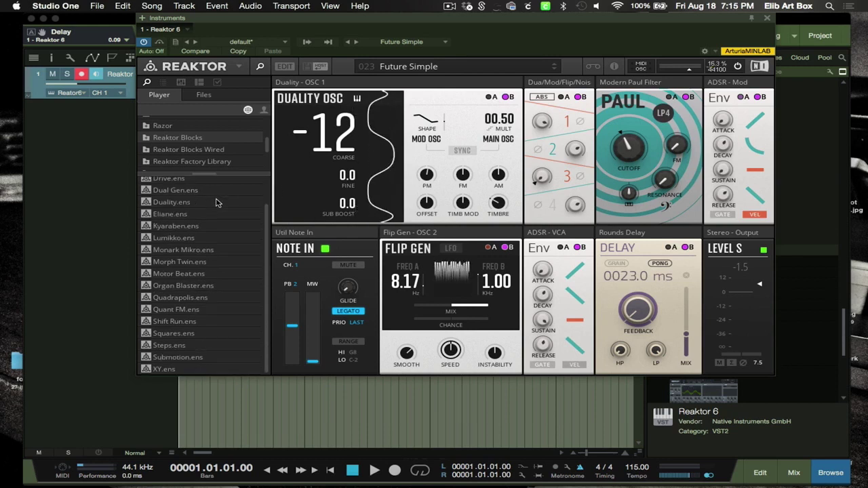
{"action": "scroll", "coordinate": [217, 202], "scroll_direction": "up", "scroll_amount": 2}
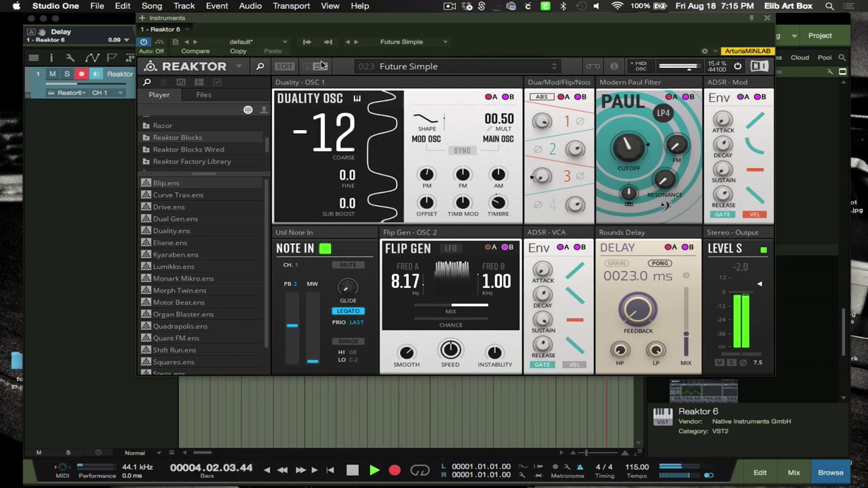
{"action": "key", "text": "Escape"}
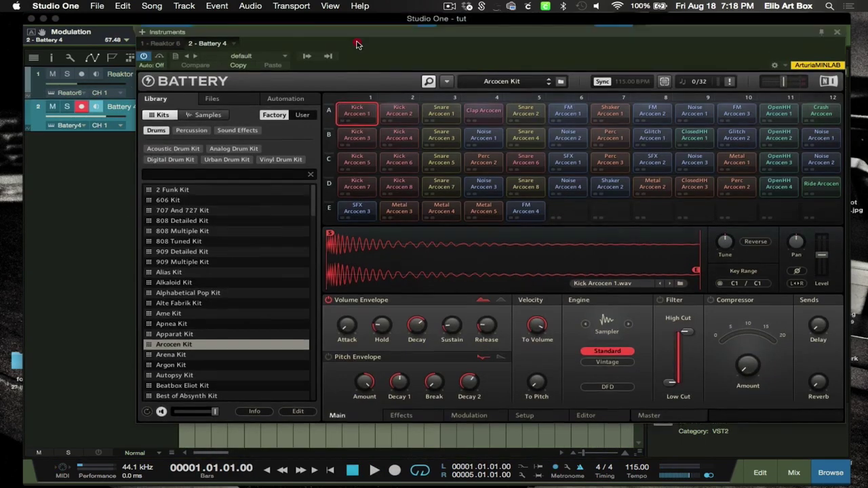
Move the Battery 4 window aside to uncover the track arrangement
{"action": "left_click_drag", "start_coordinate": [357, 44], "coordinate": [456, 111]}
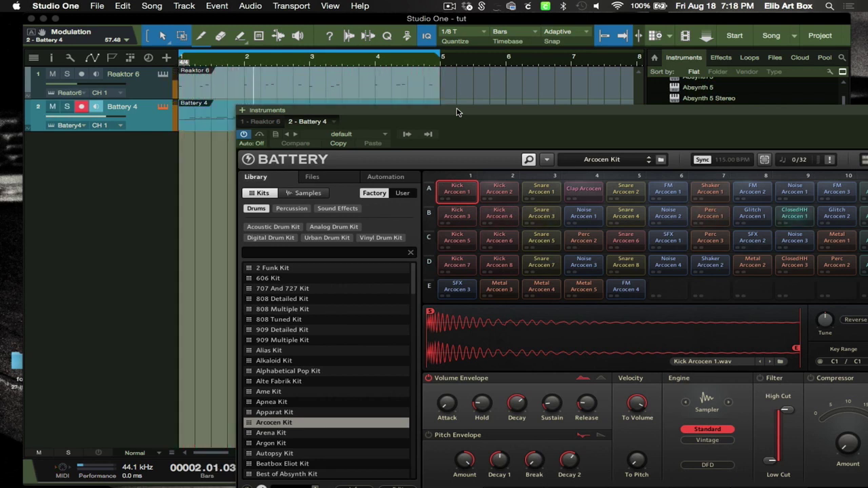
{"action": "key", "text": "F11"}
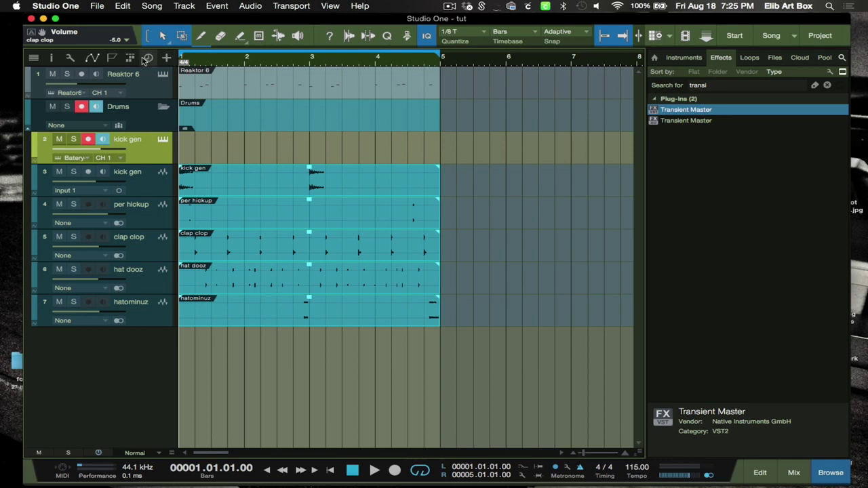
Show the arranger track and draw an Intro section from bar 1 to bar 5
{"action": "left_click", "coordinate": [130, 58]}
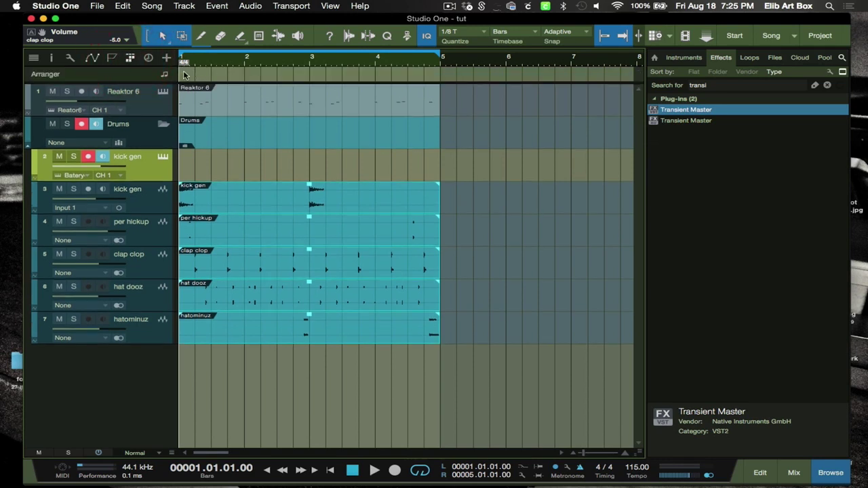
{"action": "left_click_drag", "start_coordinate": [181, 75], "coordinate": [441, 75]}
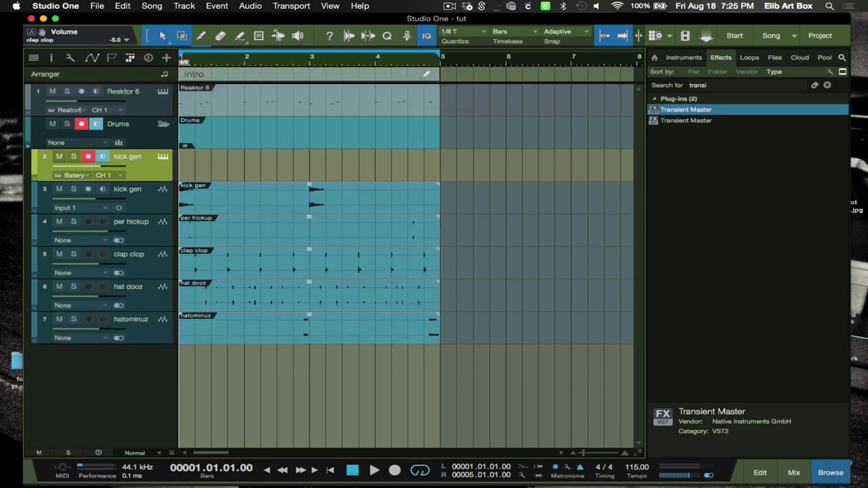
Duplicate the Intro section together with its events so the copy starts at bar 5
{"action": "left_click", "coordinate": [350, 76]}
{"action": "key", "text": "d"}
{"action": "scroll", "coordinate": [480, 87], "scroll_direction": "right", "scroll_amount": 2}
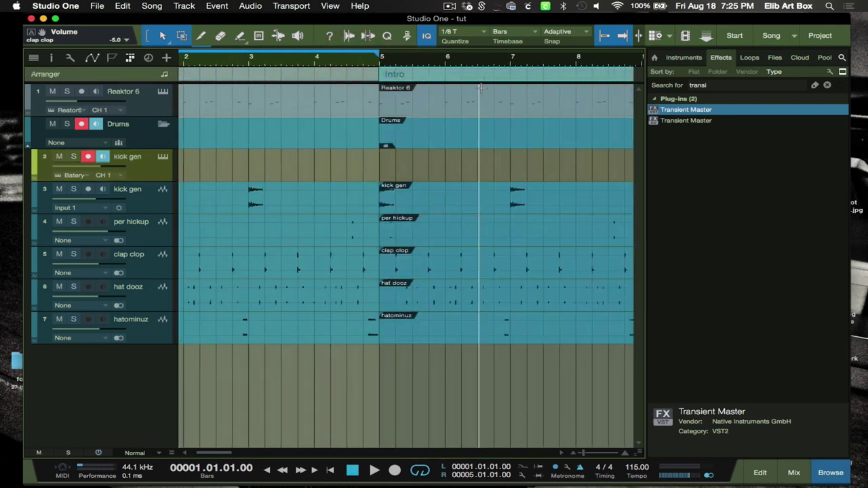
Try deleting the whole range of the duplicated Intro section, and undo that deletion
{"action": "right_click", "coordinate": [474, 76]}
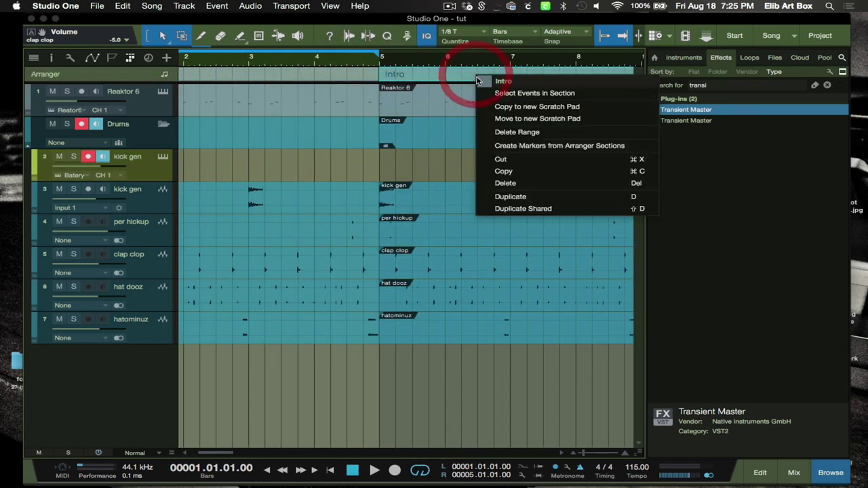
{"action": "left_click", "coordinate": [478, 129]}
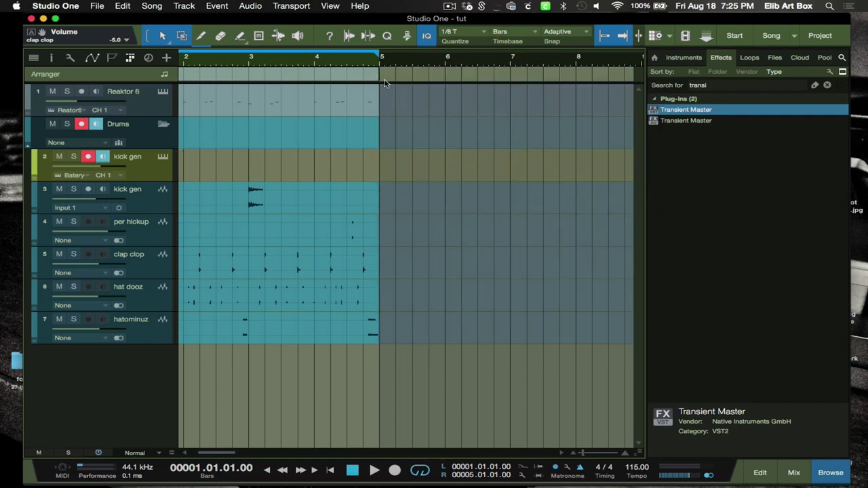
{"action": "key", "text": "super+z"}
Delete only the duplicated Intro section while keeping its events, and extend the first Intro section to bar 9
{"action": "right_click", "coordinate": [419, 75]}
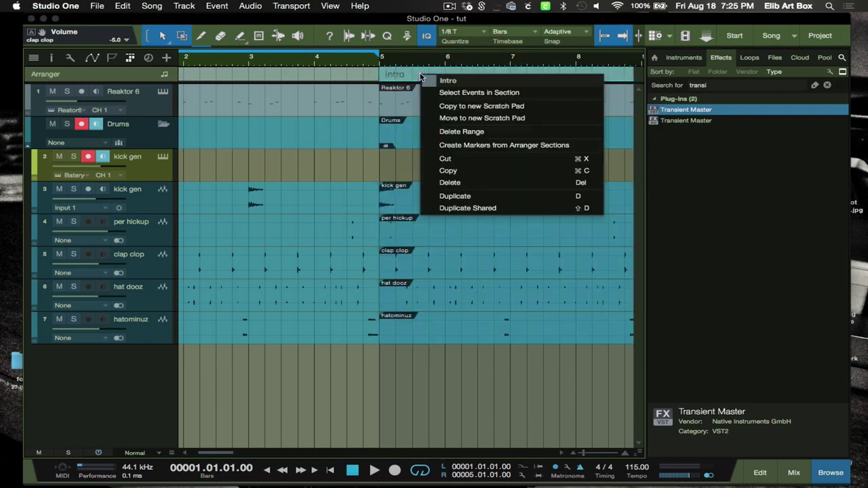
{"action": "left_click", "coordinate": [456, 181]}
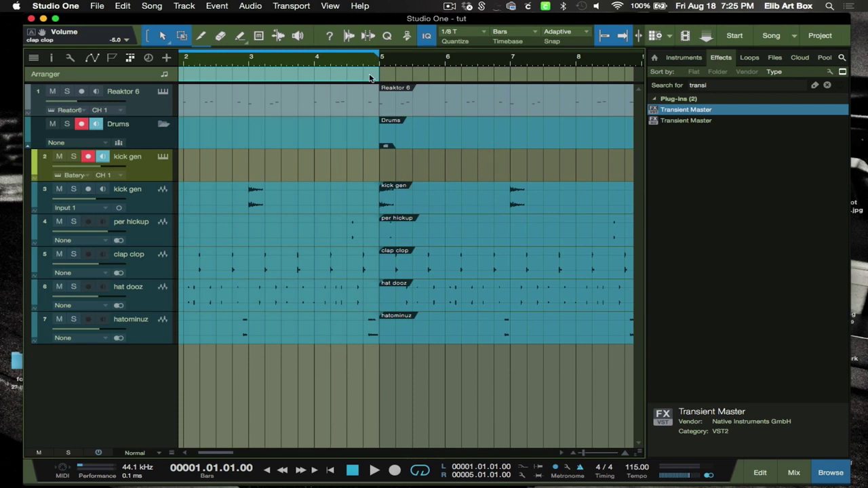
{"action": "left_click_drag", "start_coordinate": [382, 73], "coordinate": [515, 98]}
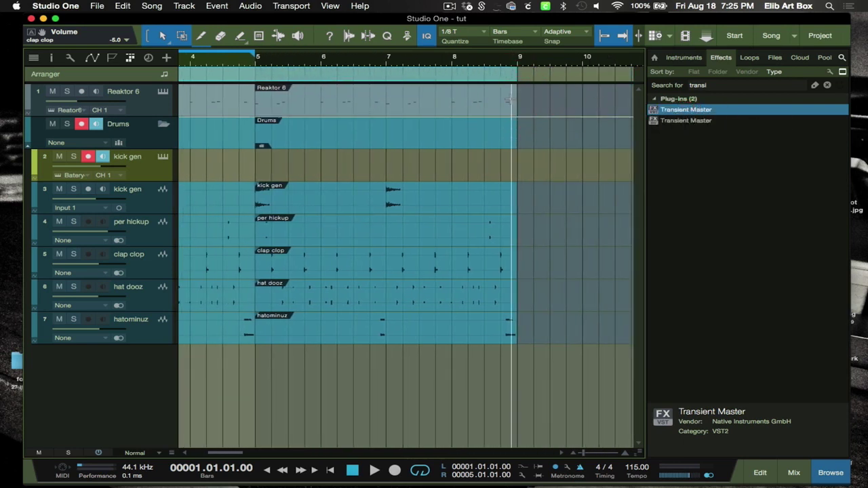
{"action": "key", "text": "w"}
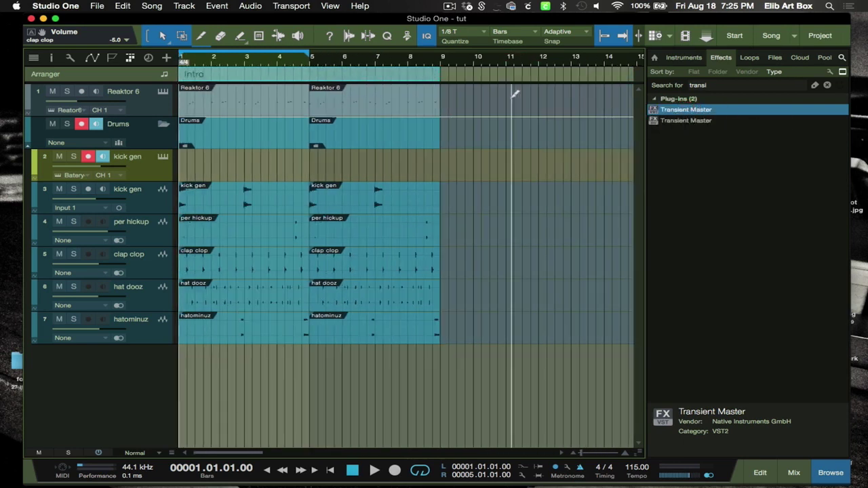
Extend the loop range to bar 9 and pick a new colour for the Intro section
{"action": "left_click", "coordinate": [311, 53]}
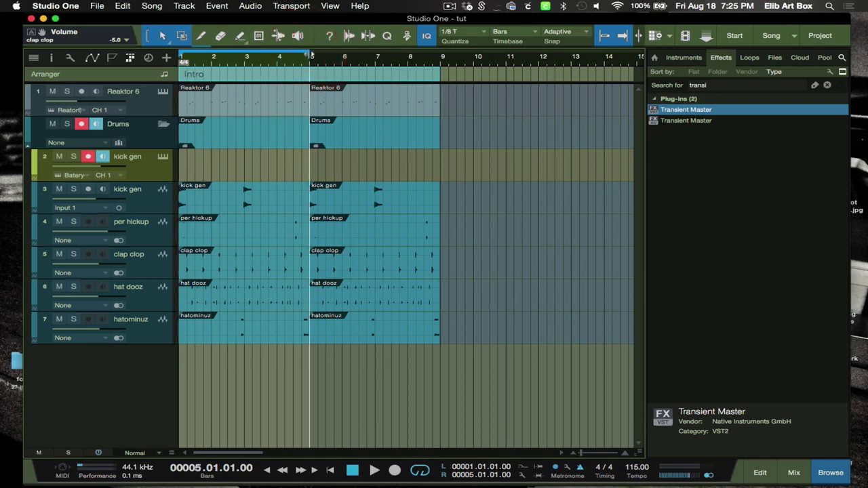
{"action": "right_click", "coordinate": [410, 72]}
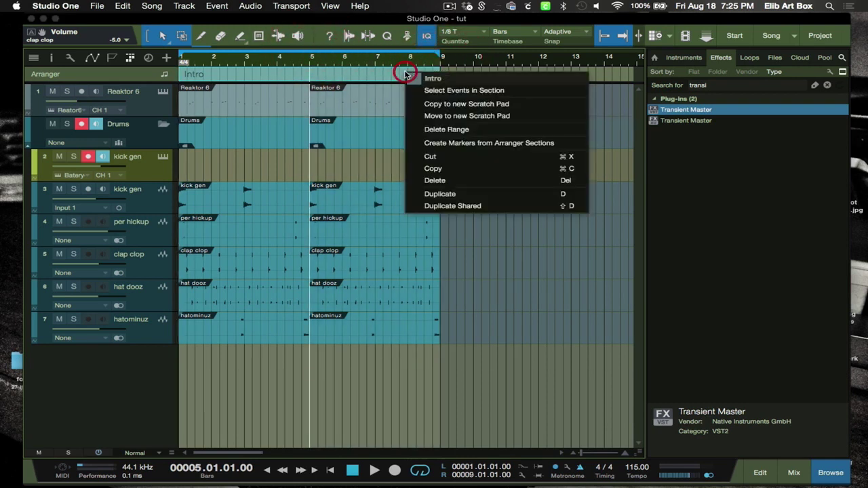
{"action": "left_click", "coordinate": [414, 79]}
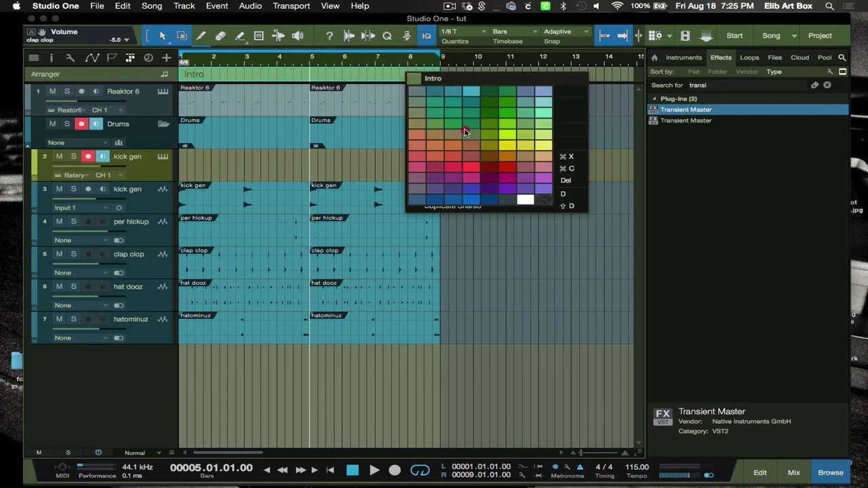
{"action": "left_click", "coordinate": [484, 165]}
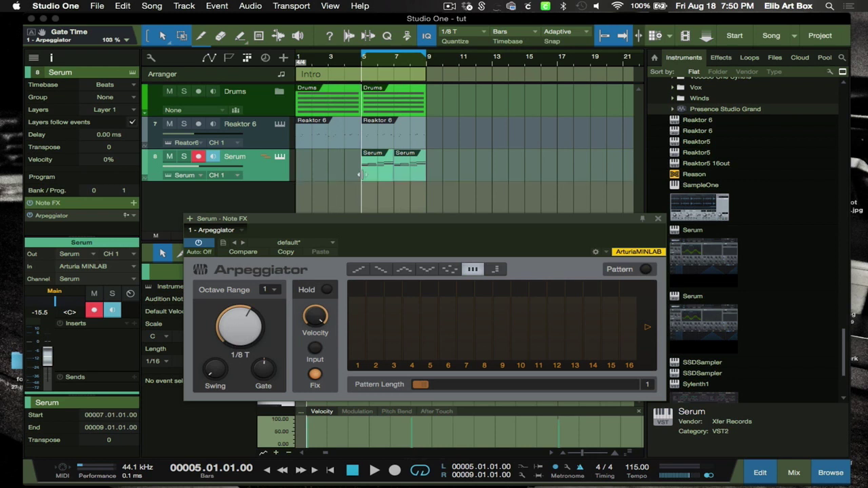
Play the song from bar 5 and lower the Gate of the Serum track's Arpeggiator to 0%
{"action": "key", "text": "space"}
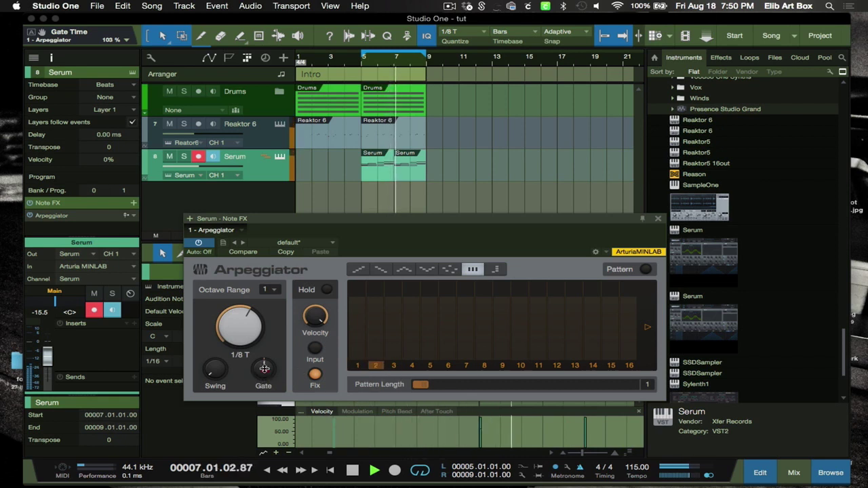
{"action": "mouse_move", "coordinate": [264, 376]}
{"action": "left_mouse_down"}
{"action": "mouse_move", "coordinate": [250, 398]}
{"action": "mouse_move", "coordinate": [270, 413]}
{"action": "mouse_move", "coordinate": [258, 371]}
{"action": "mouse_move", "coordinate": [264, 402]}
{"action": "mouse_move", "coordinate": [260, 378]}
{"action": "mouse_move", "coordinate": [262, 385]}
{"action": "left_mouse_up"}
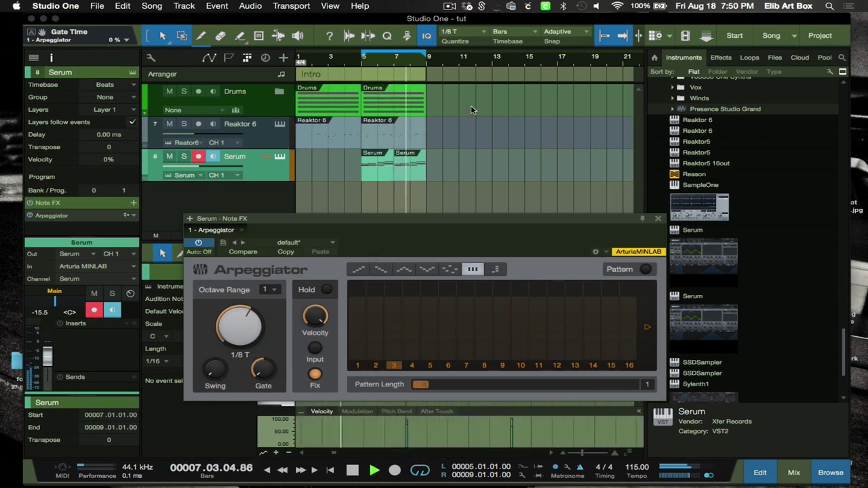
Open the Serum instrument on track 8 and adjust its filter's Cutoff and Drive
{"action": "left_click", "coordinate": [280, 157]}
{"action": "left_click_drag", "start_coordinate": [421, 223], "coordinate": [411, 62]}
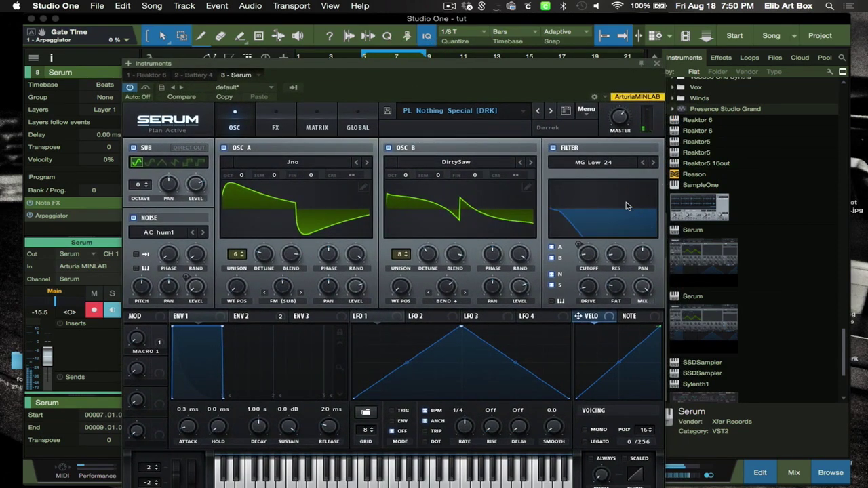
{"action": "left_click_drag", "start_coordinate": [588, 255], "coordinate": [616, 257]}
{"action": "left_click_drag", "start_coordinate": [593, 292], "coordinate": [617, 273]}
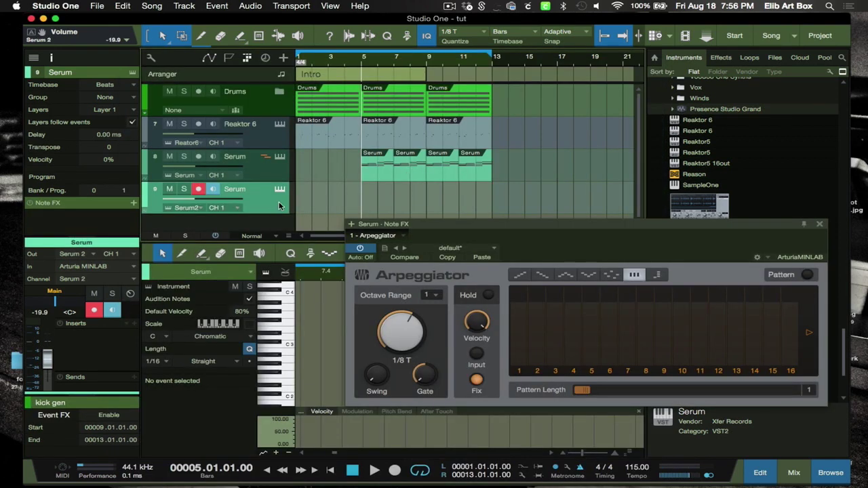
Copy the two Serum events in bars 9 to 13 from track 8 to the same position on track 9
{"action": "left_click", "coordinate": [444, 175]}
{"action": "left_click", "coordinate": [468, 178]}
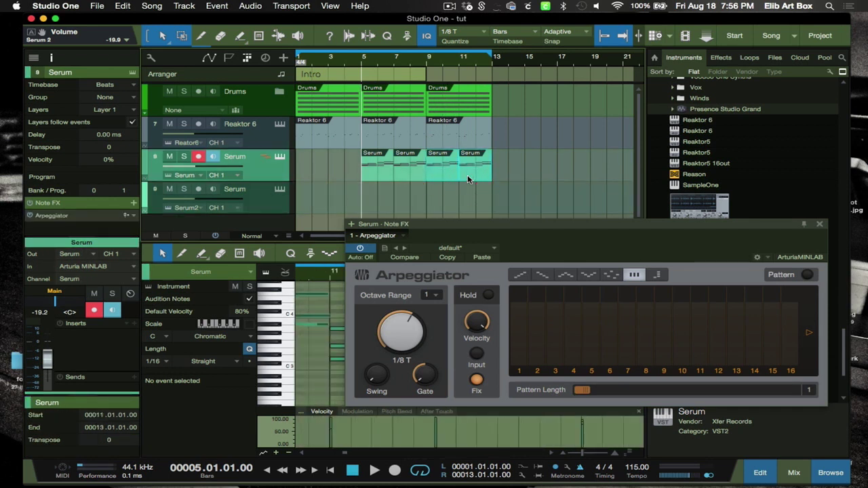
{"action": "left_click_drag", "start_coordinate": [468, 178], "coordinate": [469, 202]}
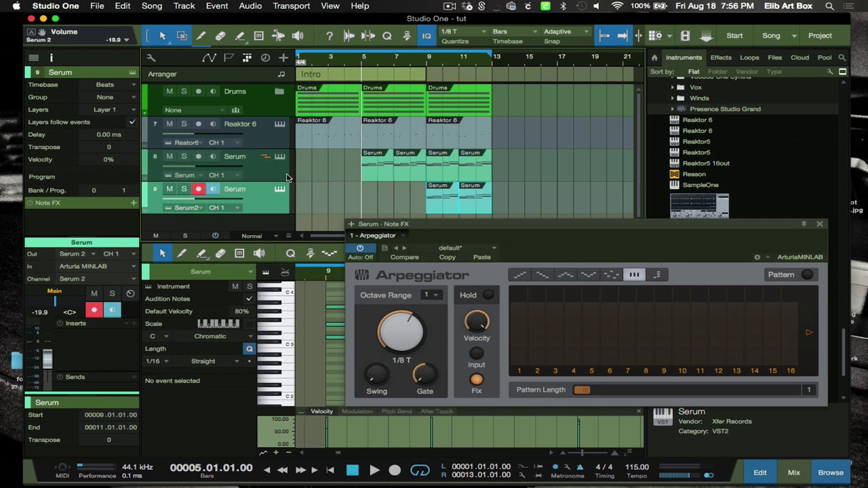
Copy the Arpeggiator settings of the Serum on track 8
{"action": "left_click", "coordinate": [448, 258]}
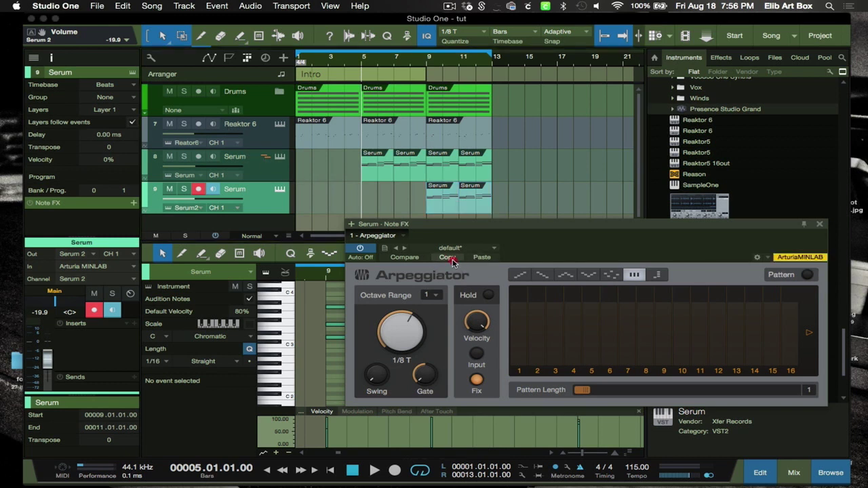
{"action": "left_click_drag", "start_coordinate": [465, 222], "coordinate": [515, 196]}
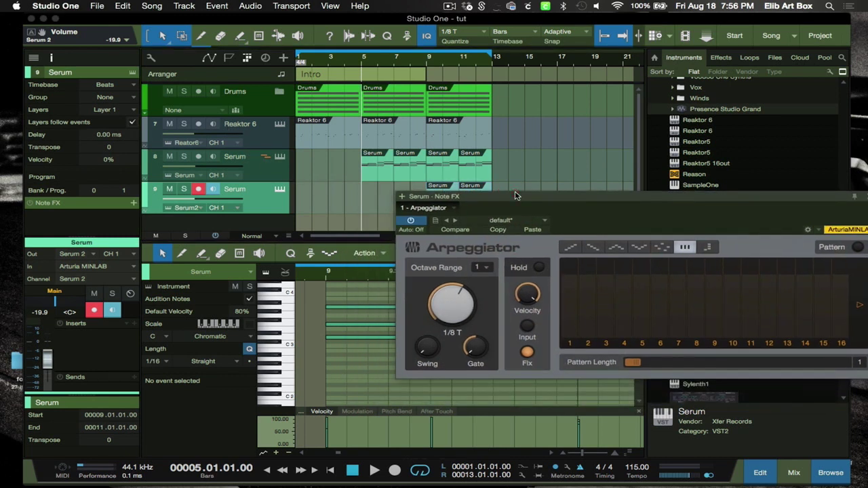
{"action": "left_click", "coordinate": [270, 175]}
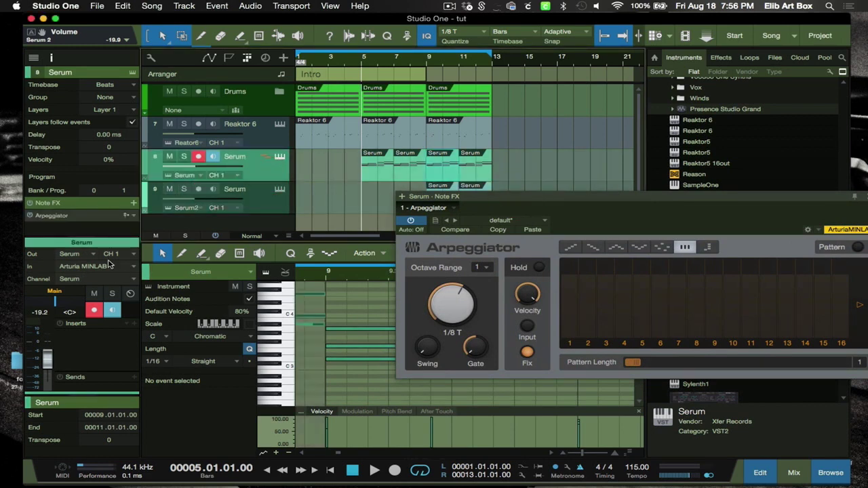
Add an Arpeggiator note effect to the Serum on track 9 and paste the copied settings into it
{"action": "left_click", "coordinate": [216, 211]}
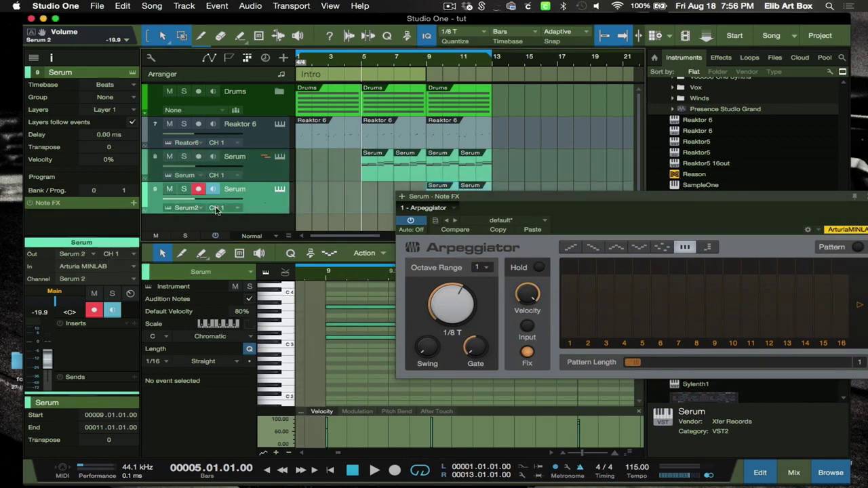
{"action": "left_click", "coordinate": [134, 203]}
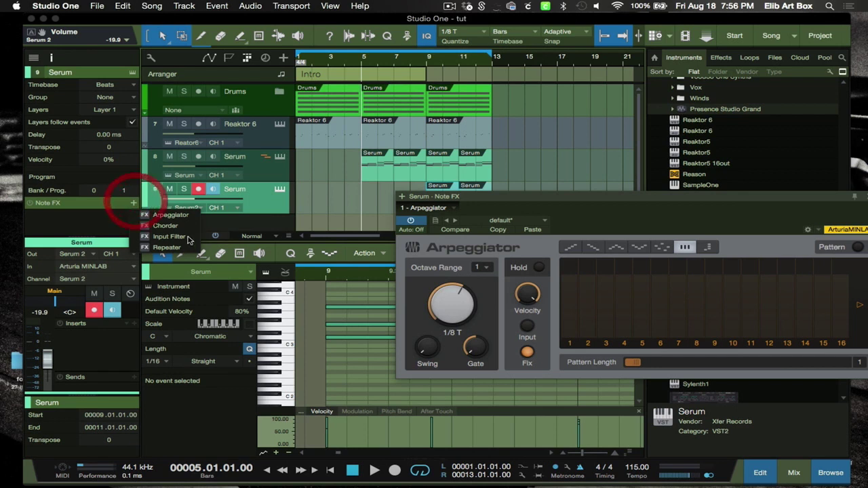
{"action": "left_click", "coordinate": [173, 216]}
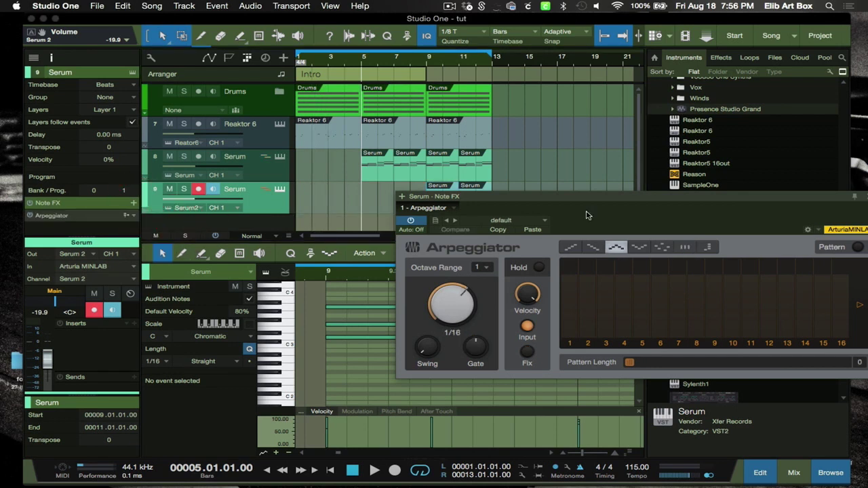
{"action": "left_click", "coordinate": [533, 230]}
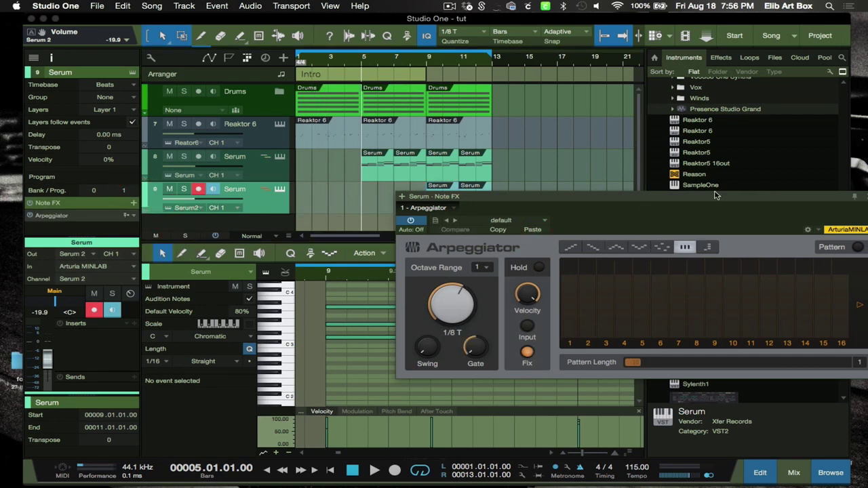
{"action": "left_click_drag", "start_coordinate": [707, 196], "coordinate": [690, 309]}
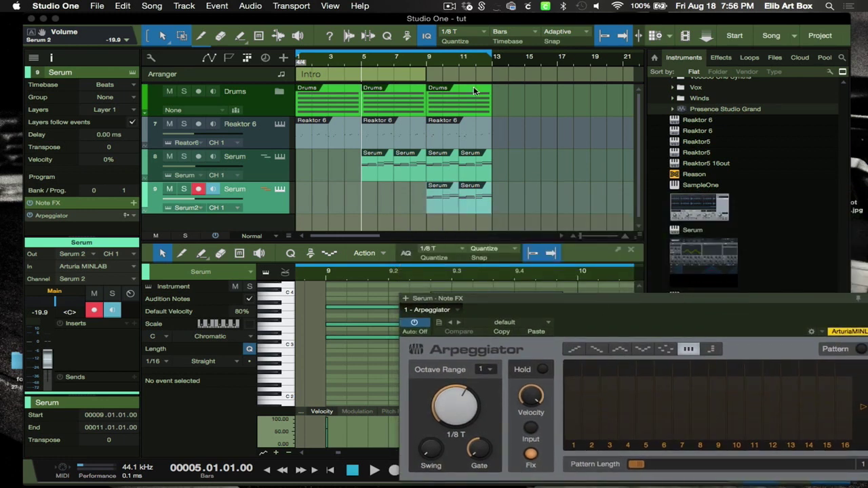
Play the song from bar 9 and lower the volume of the Serum on track 9 to -32.6 dB
{"action": "left_click", "coordinate": [426, 64]}
{"action": "key", "text": "space"}
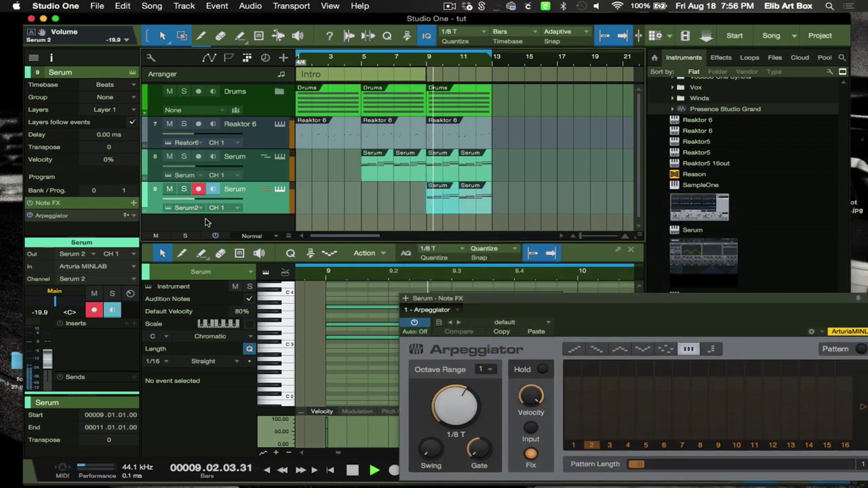
{"action": "left_click_drag", "start_coordinate": [189, 200], "coordinate": [181, 203]}
{"action": "key", "text": "space"}
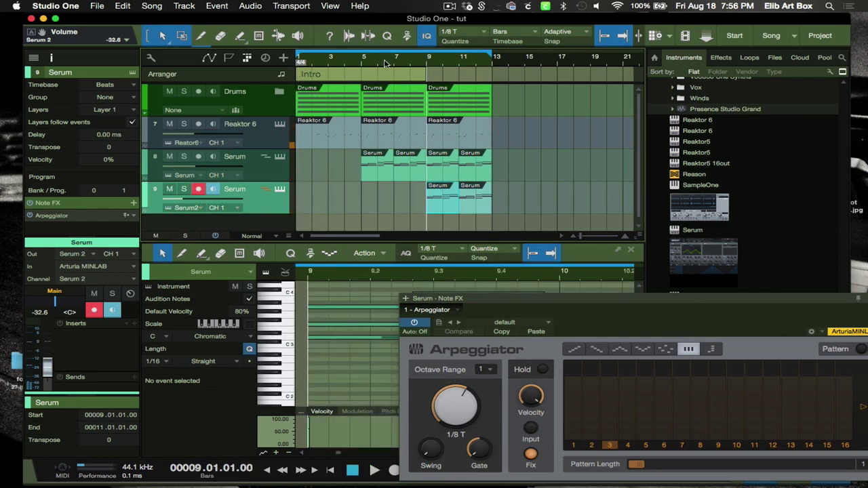
Play the song from bar 5 and lower the filter cutoff of the Serum on track 9 to 53 Hz
{"action": "left_click", "coordinate": [360, 66]}
{"action": "key", "text": "space"}
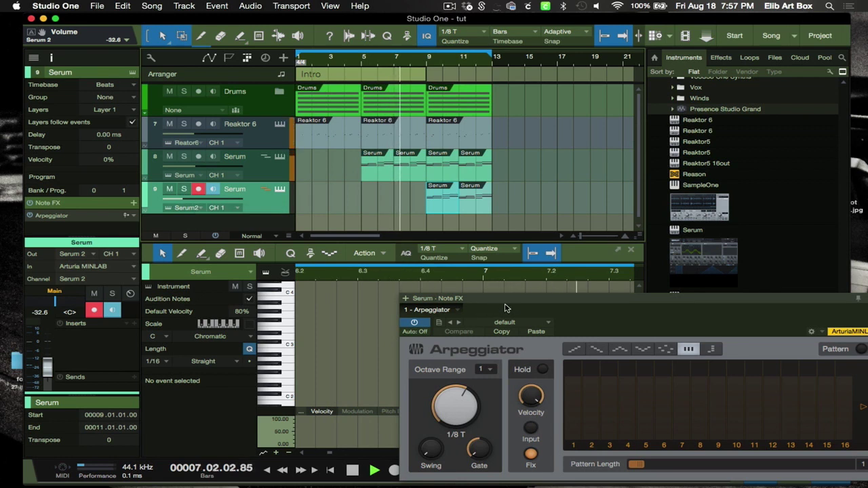
{"action": "left_click_drag", "start_coordinate": [519, 301], "coordinate": [349, 292]}
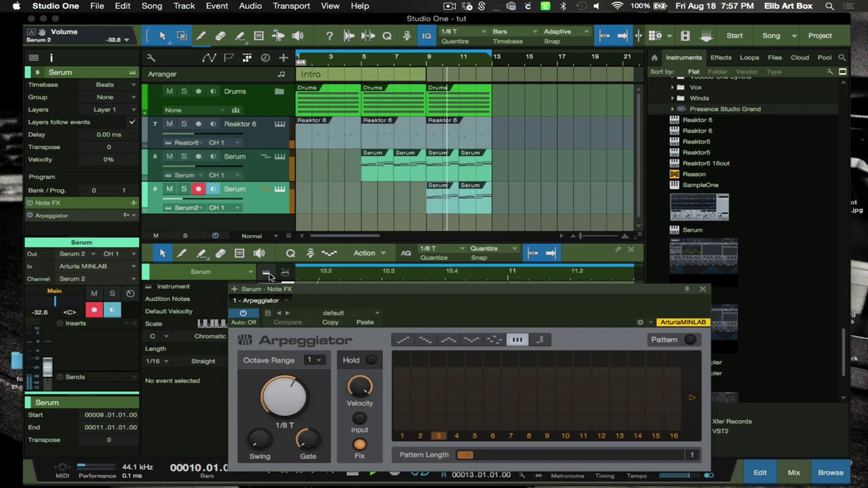
{"action": "left_click", "coordinate": [268, 192]}
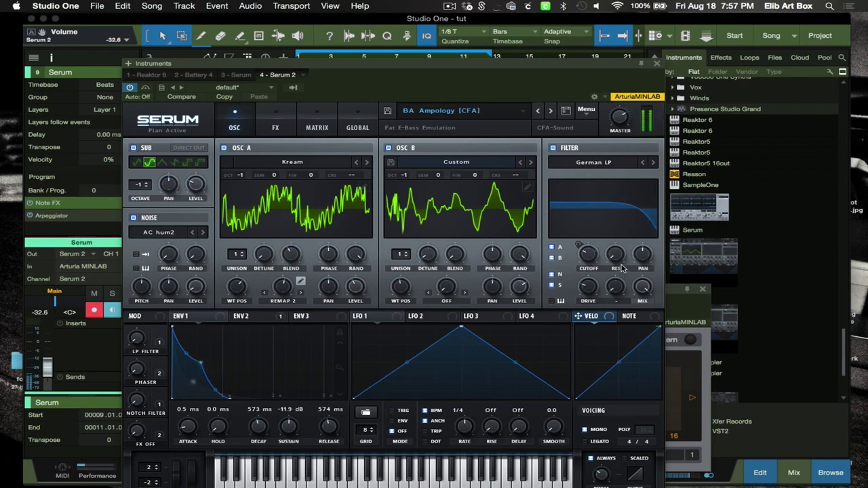
{"action": "left_click_drag", "start_coordinate": [615, 259], "coordinate": [588, 253]}
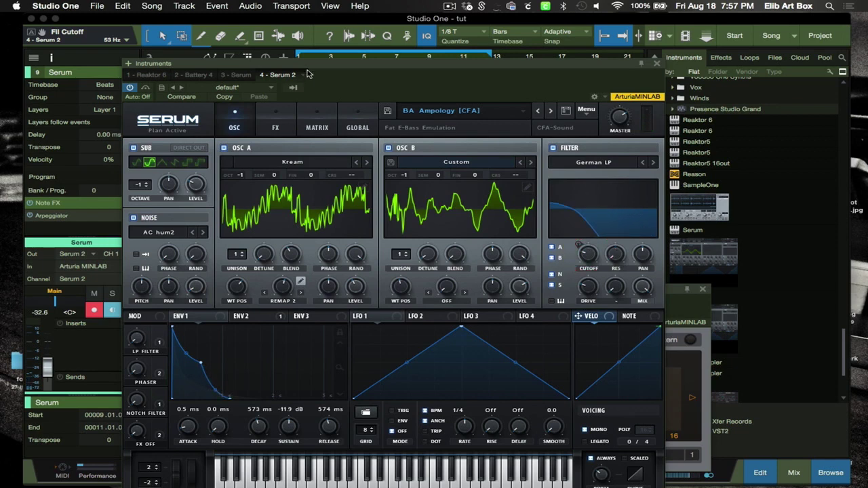
Automate the filter cutoff on Serum track 9, rising from bar 11 to 45.8 at bar 13, and play it back from bar 9
{"action": "left_click_drag", "start_coordinate": [319, 63], "coordinate": [371, 260]}
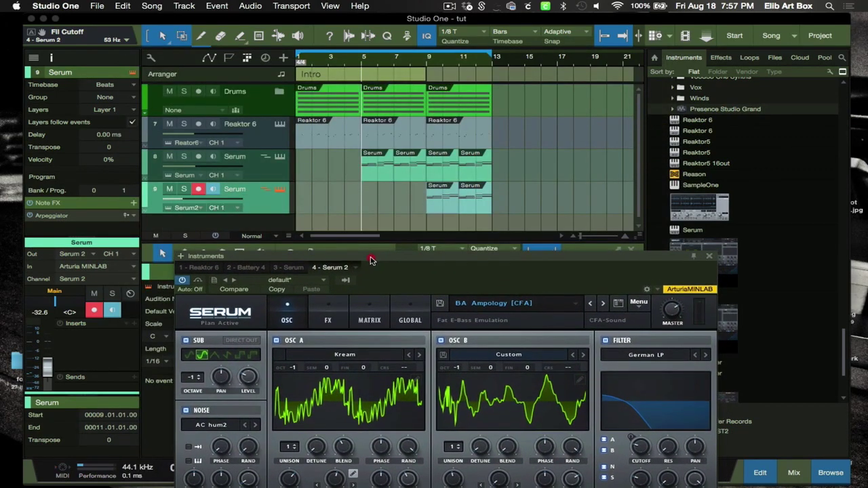
{"action": "left_click_drag", "start_coordinate": [42, 33], "coordinate": [392, 198]}
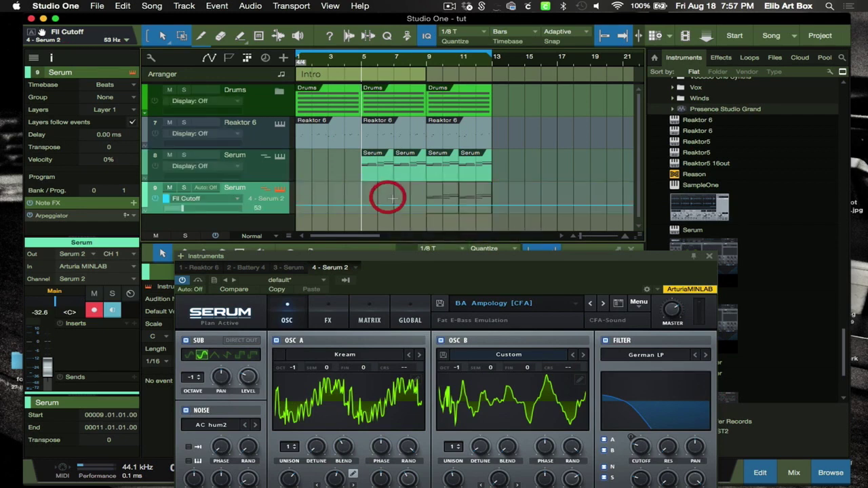
{"action": "left_click", "coordinate": [458, 205]}
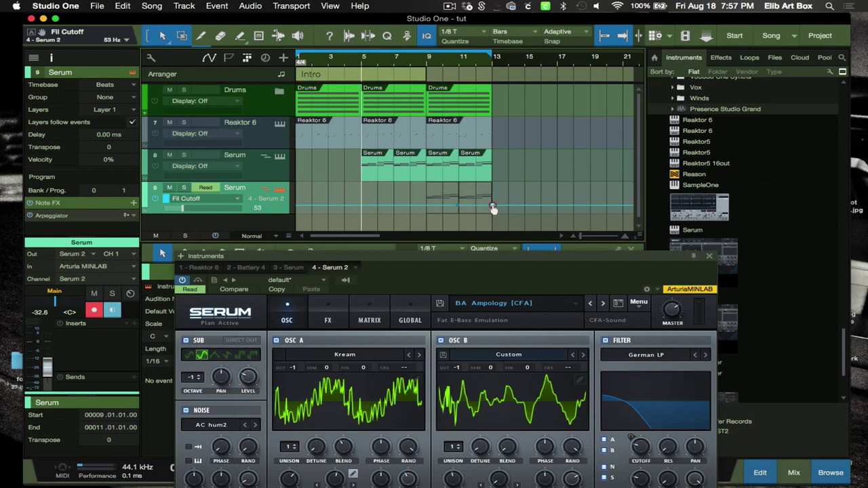
{"action": "left_click_drag", "start_coordinate": [493, 208], "coordinate": [493, 200]}
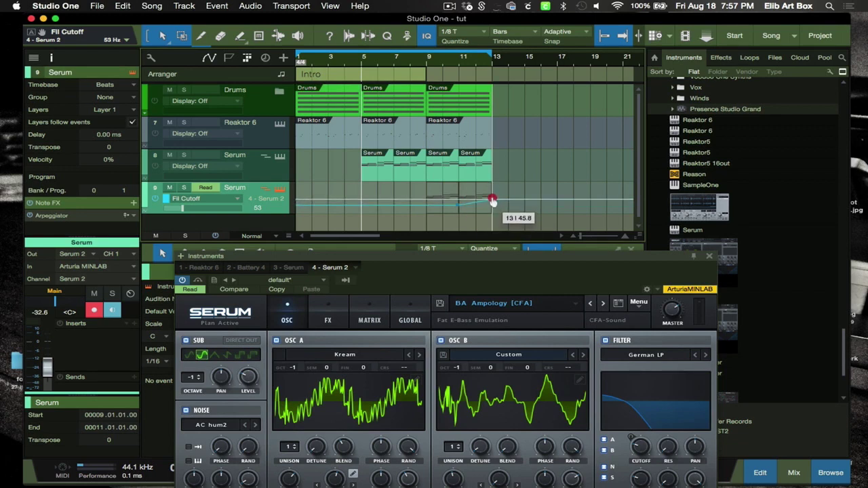
{"action": "left_click", "coordinate": [428, 60]}
{"action": "key", "text": "space"}
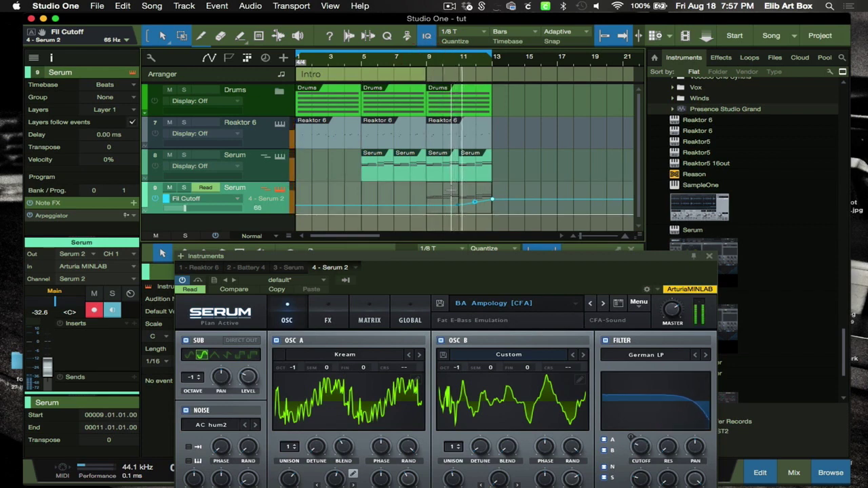
{"action": "mouse_move", "coordinate": [493, 202]}
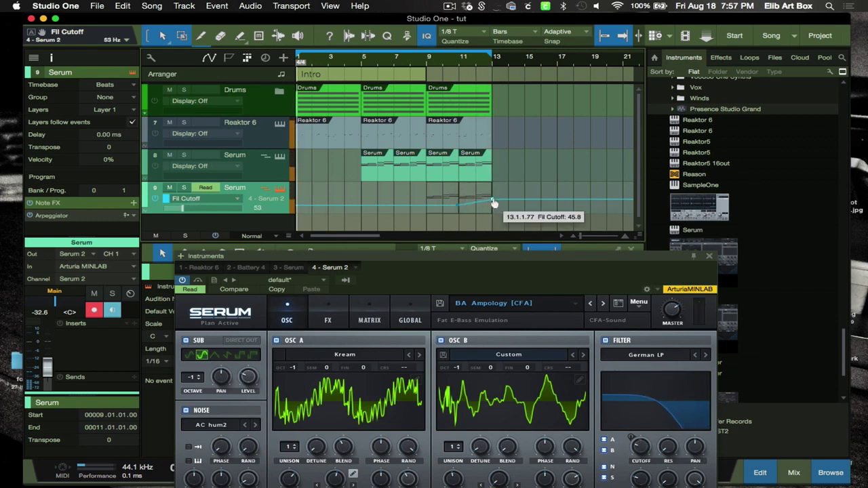
{"action": "key", "text": "space"}
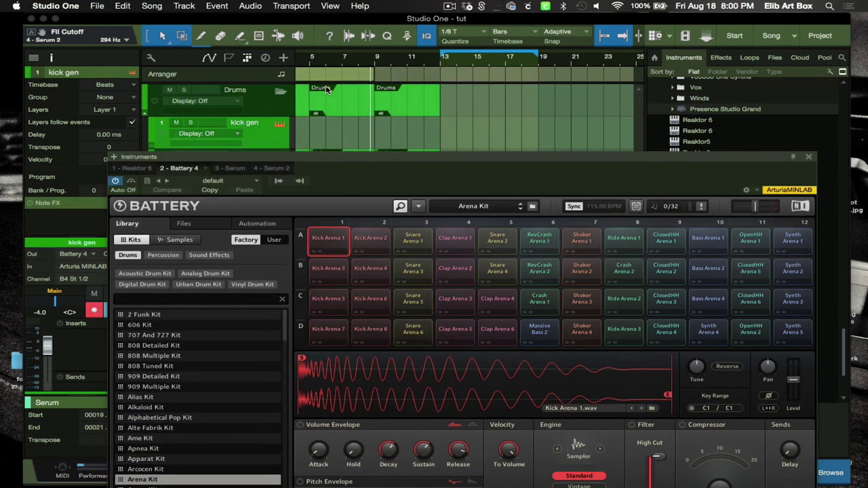
Close the Battery instrument window and record a kick part on track 1 through bars 13 to 19
{"action": "key", "text": "Escape"}
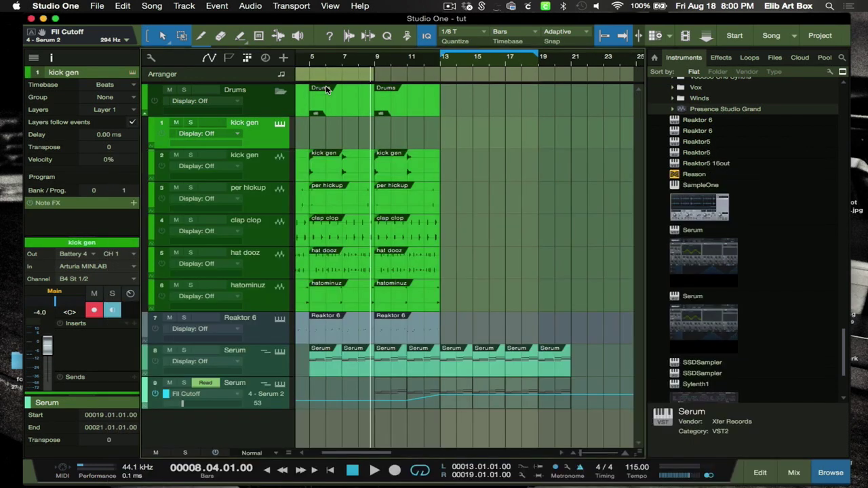
{"action": "key", "text": "space"}
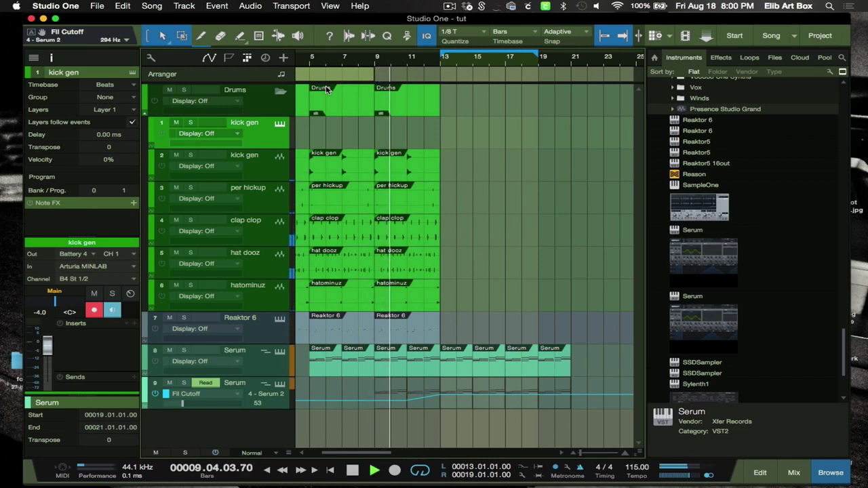
{"action": "key", "text": "KP_Multiply"}
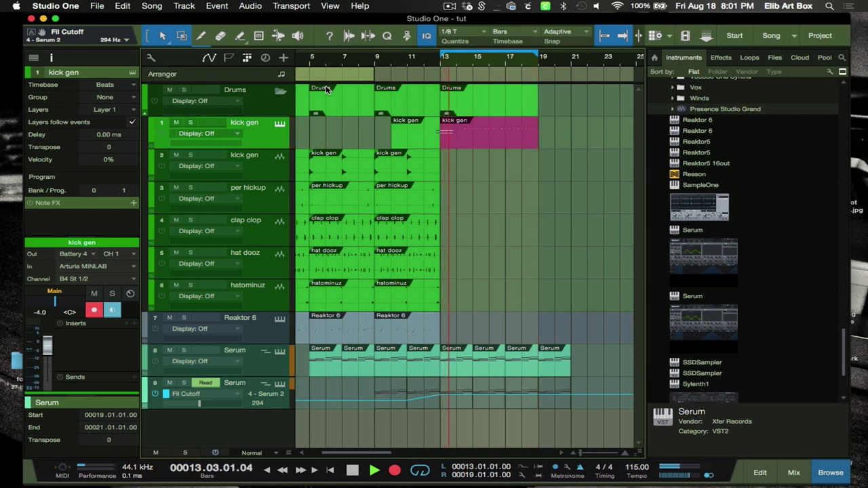
{"action": "key", "text": "space"}
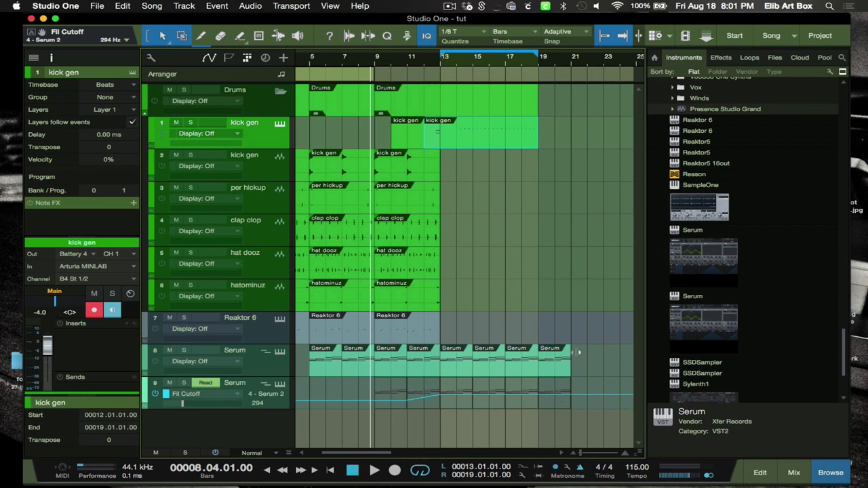
Duplicate the last Serum event on tracks 8 and 9 so each copy fills bars 21 to 23
{"action": "left_click", "coordinate": [556, 407]}
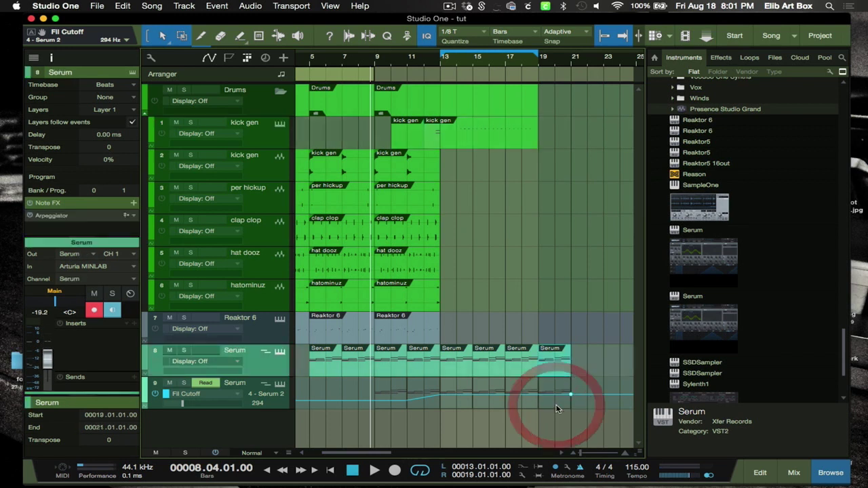
{"action": "key", "text": "d"}
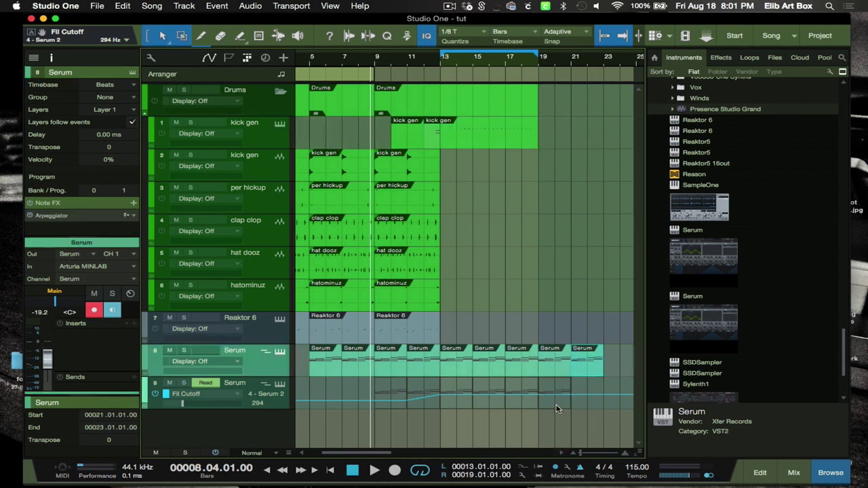
{"action": "key", "text": "a"}
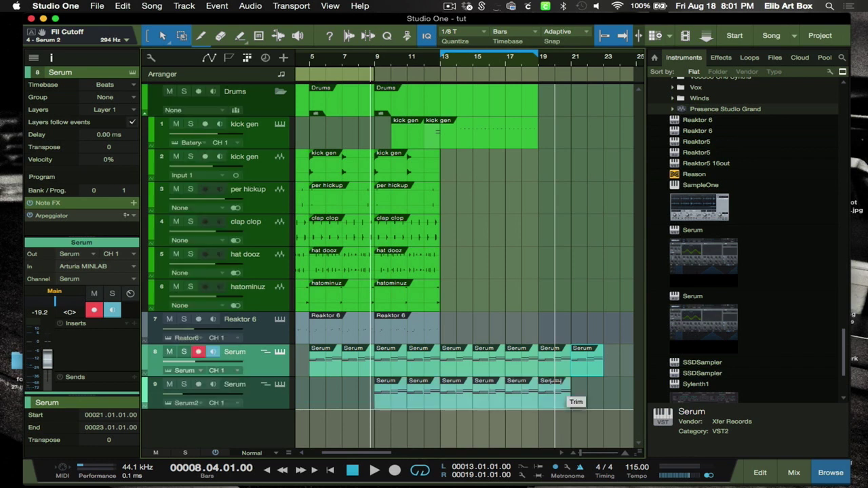
{"action": "left_click", "coordinate": [559, 402]}
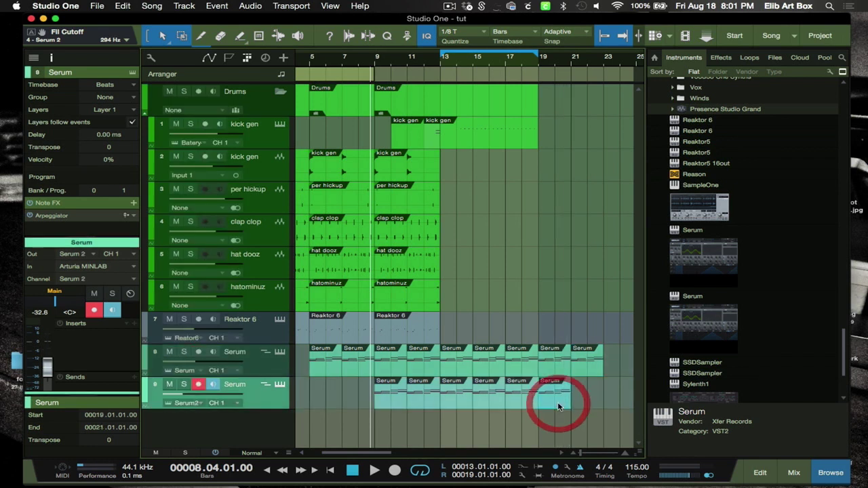
{"action": "key", "text": "d"}
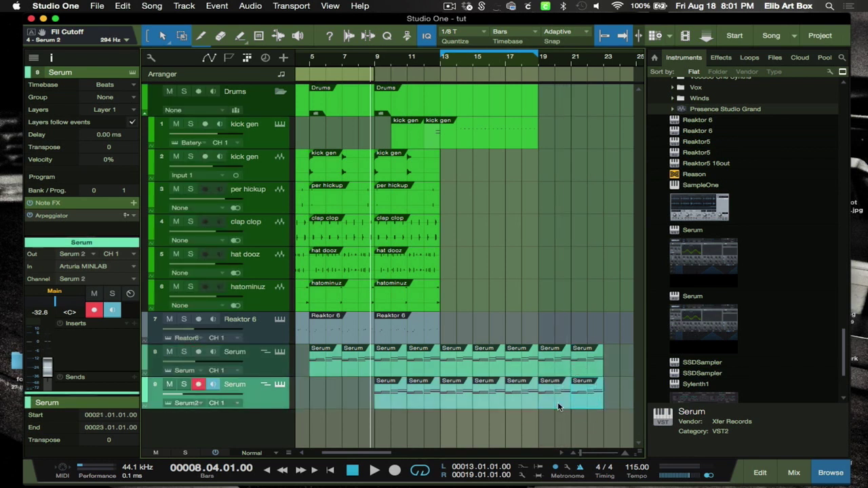
Select bar 18 of the kick gen event on track 1 and duplicate it into bar 19
{"action": "left_click", "coordinate": [531, 136]}
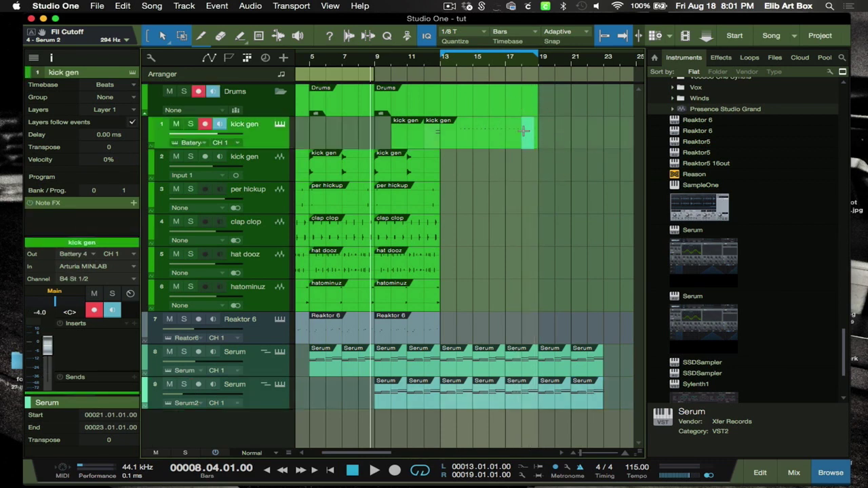
{"action": "key", "text": "e"}
{"action": "key", "text": "e"}
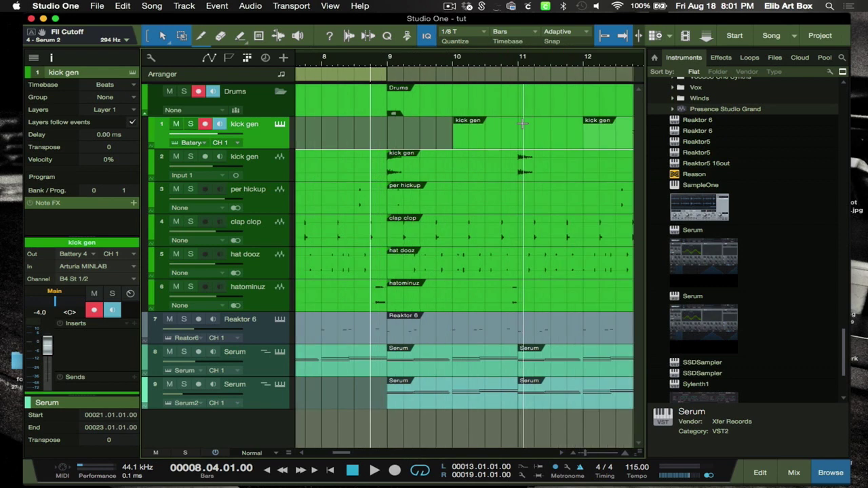
{"action": "scroll", "coordinate": [522, 122], "scroll_direction": "right", "scroll_amount": 9}
{"action": "scroll", "coordinate": [522, 123], "scroll_direction": "left", "scroll_amount": 1}
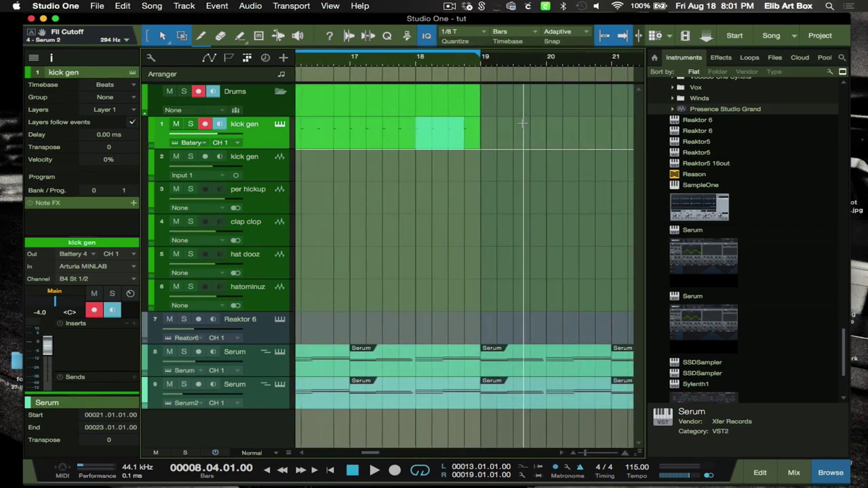
{"action": "left_click", "coordinate": [415, 142]}
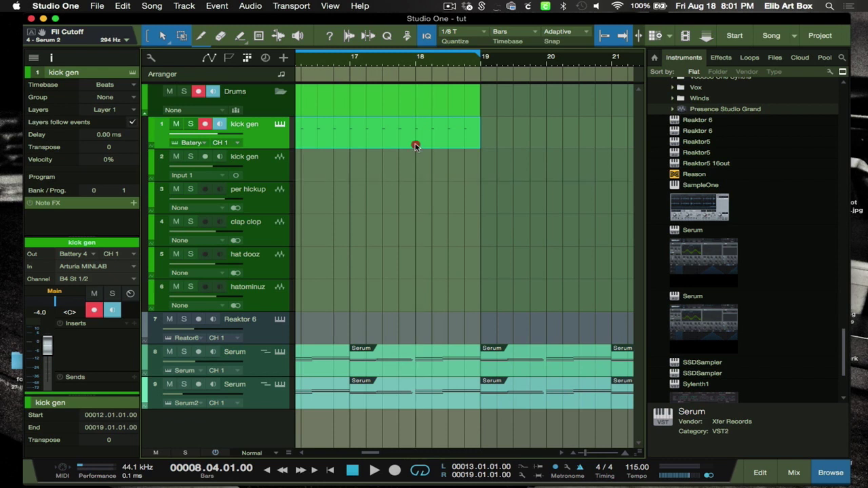
{"action": "left_click_drag", "start_coordinate": [416, 147], "coordinate": [480, 134]}
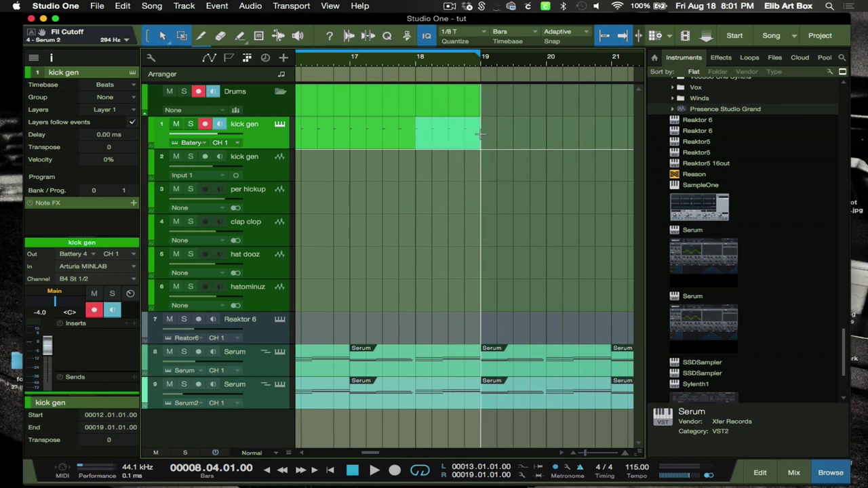
{"action": "key", "text": "d"}
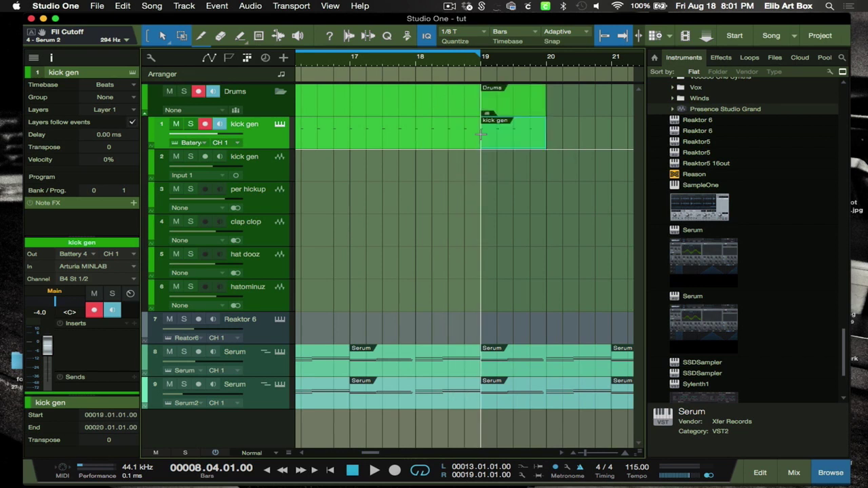
Duplicate the one-bar kick gen event three more times to fill bars 20 to 22
{"action": "scroll", "coordinate": [558, 123], "scroll_direction": "right", "scroll_amount": 5}
{"action": "key", "text": "d"}
{"action": "key", "text": "d"}
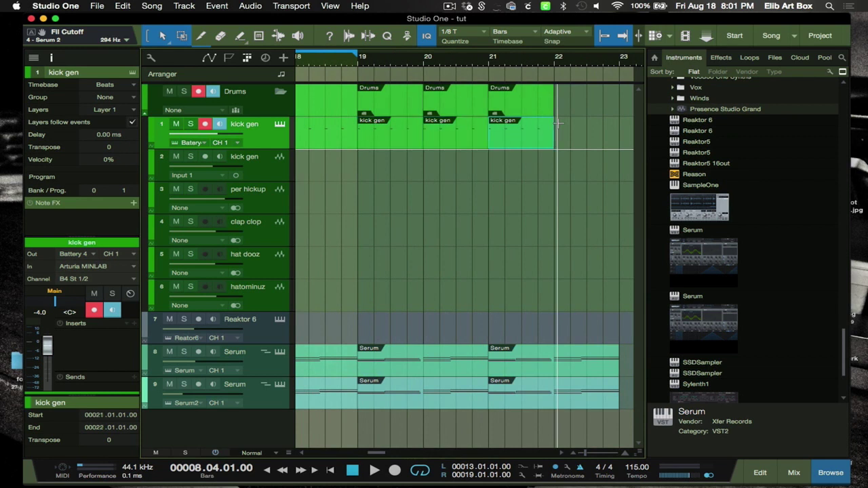
{"action": "scroll", "coordinate": [557, 124], "scroll_direction": "right", "scroll_amount": 3}
{"action": "key", "text": "d"}
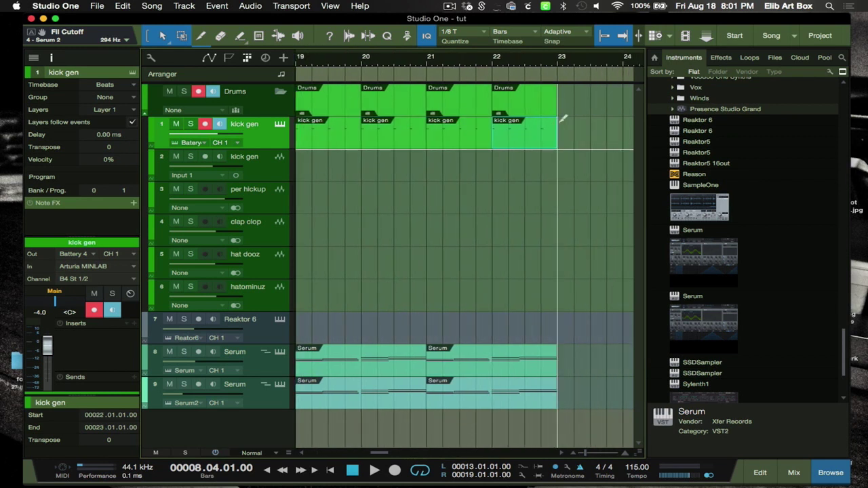
Play the song and extend the end of the loop range to bar 23
{"action": "key", "text": "w"}
{"action": "key", "text": "w"}
{"action": "key", "text": "space"}
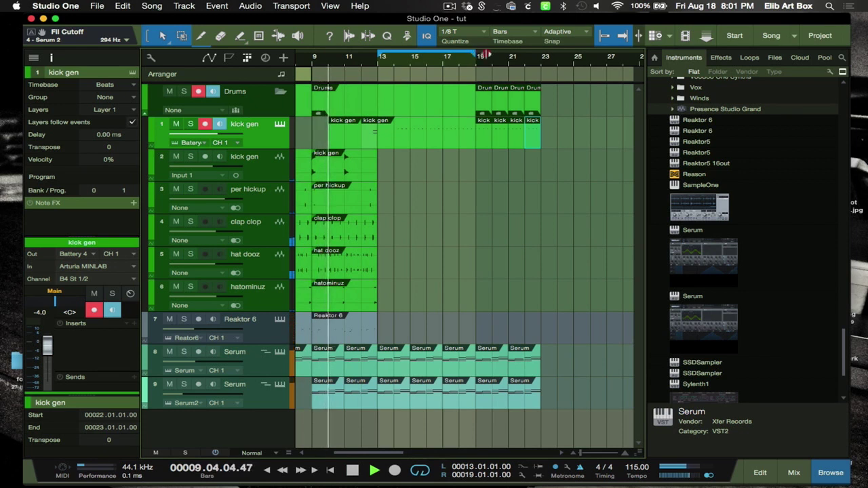
{"action": "left_click_drag", "start_coordinate": [477, 53], "coordinate": [544, 57]}
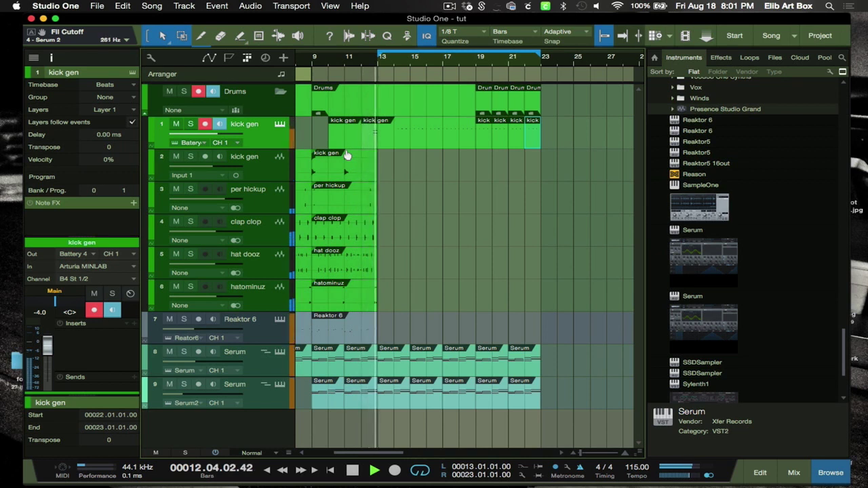
{"action": "key", "text": "space"}
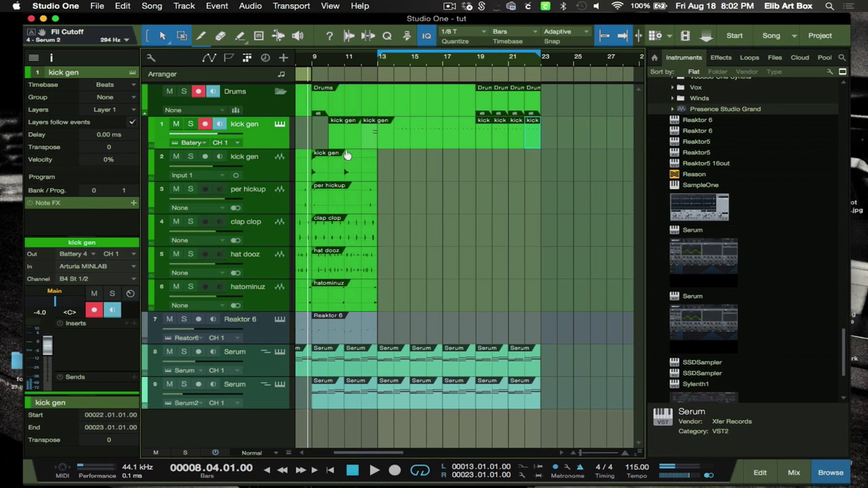
{"action": "key", "text": "KP_Multiply"}
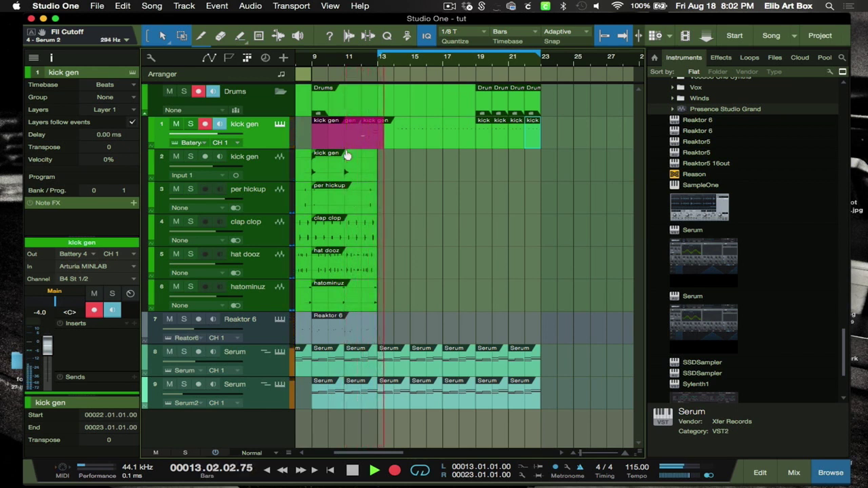
{"action": "key", "text": "space"}
{"action": "key", "text": "super+z"}
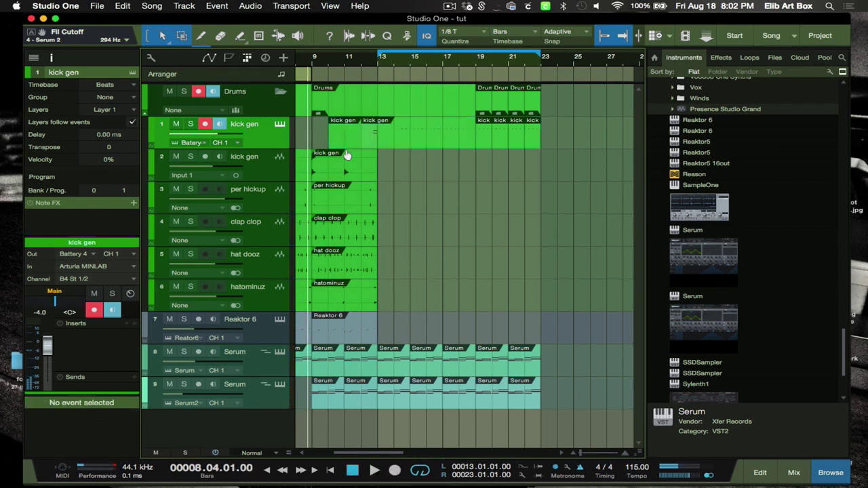
Record a new kick take on track 1 across the loop range from bar 13 to bar 23
{"action": "key", "text": "KP_Multiply"}
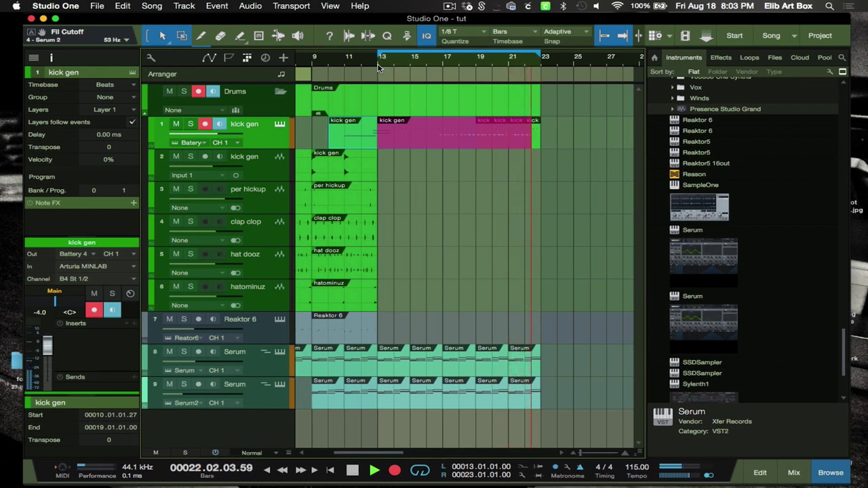
{"action": "key", "text": "space"}
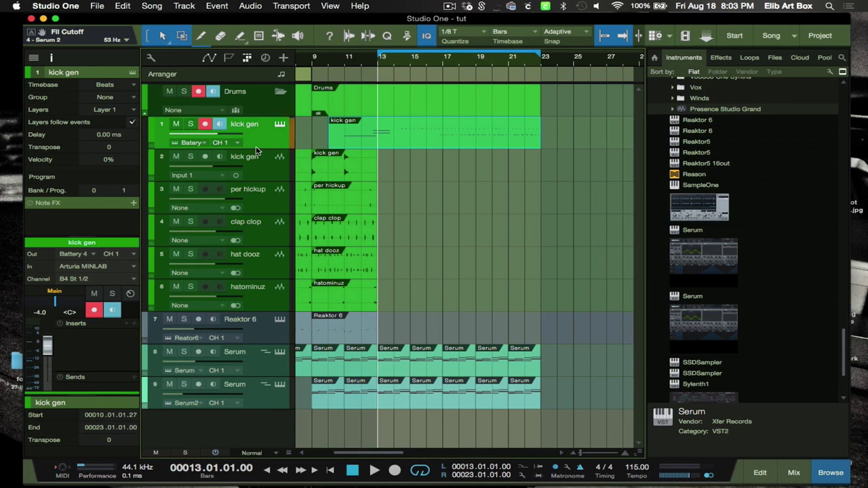
Open the Battery 4 instrument on kick gen track 1 and browse its kit library
{"action": "left_click", "coordinate": [280, 125]}
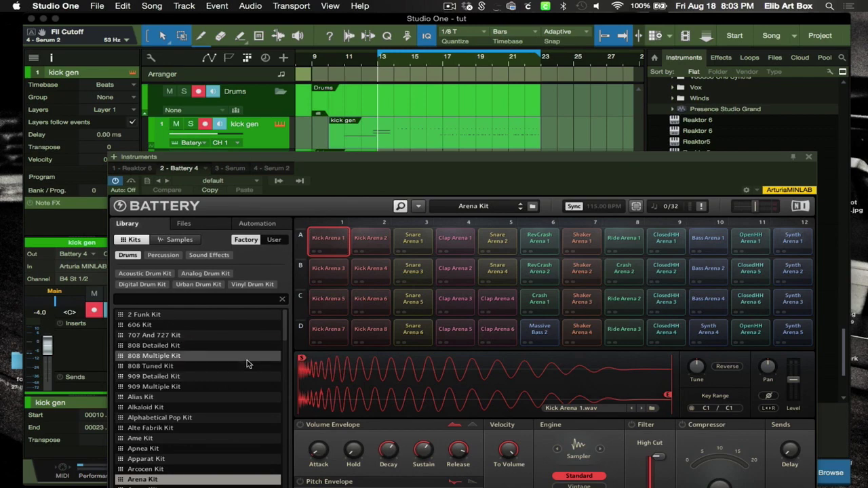
{"action": "scroll", "coordinate": [247, 364], "scroll_direction": "down", "scroll_amount": 3}
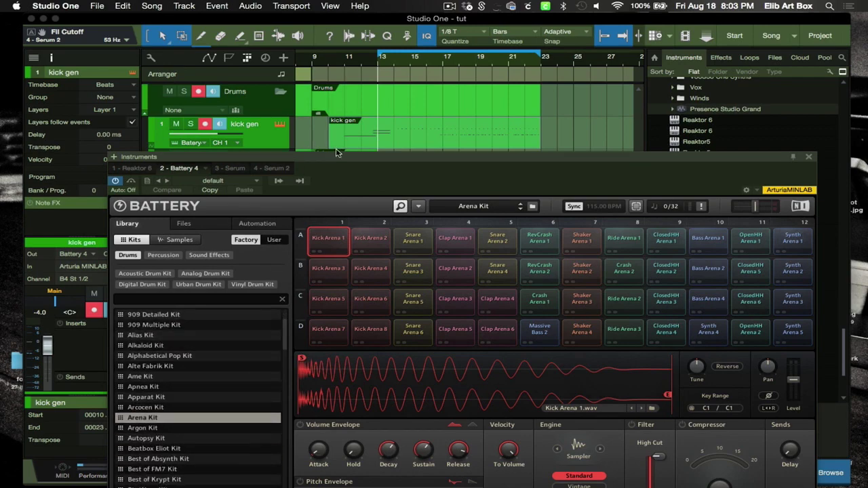
{"action": "left_click_drag", "start_coordinate": [339, 158], "coordinate": [295, 178]}
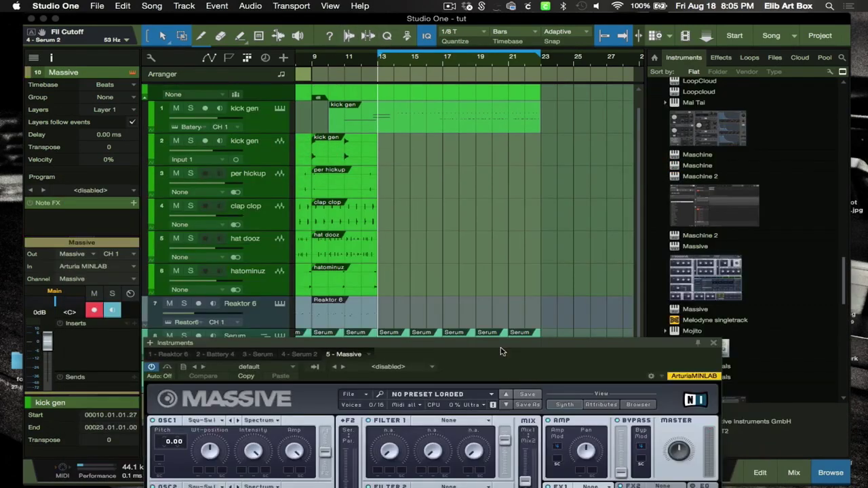
Copy the two Serum events spanning bars 19 to 23 from track 9 onto the Massive track
{"action": "left_click_drag", "start_coordinate": [499, 356], "coordinate": [534, 398]}
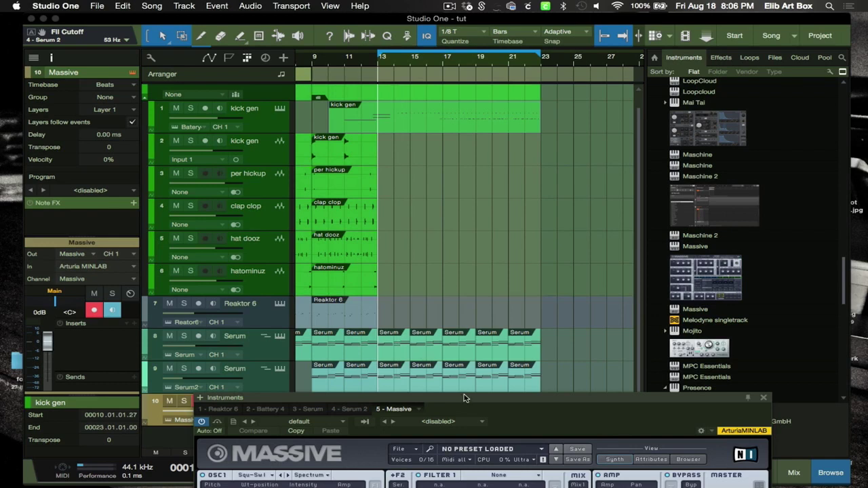
{"action": "left_click_drag", "start_coordinate": [547, 400], "coordinate": [513, 486]}
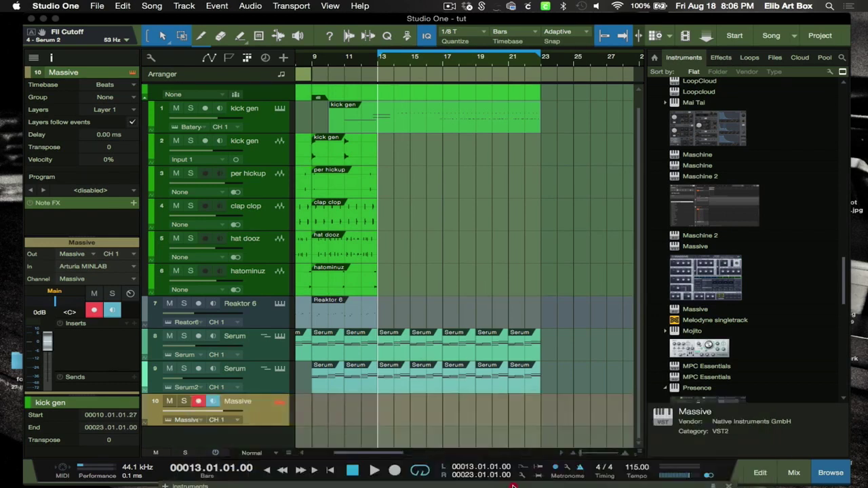
{"action": "left_click", "coordinate": [518, 381]}
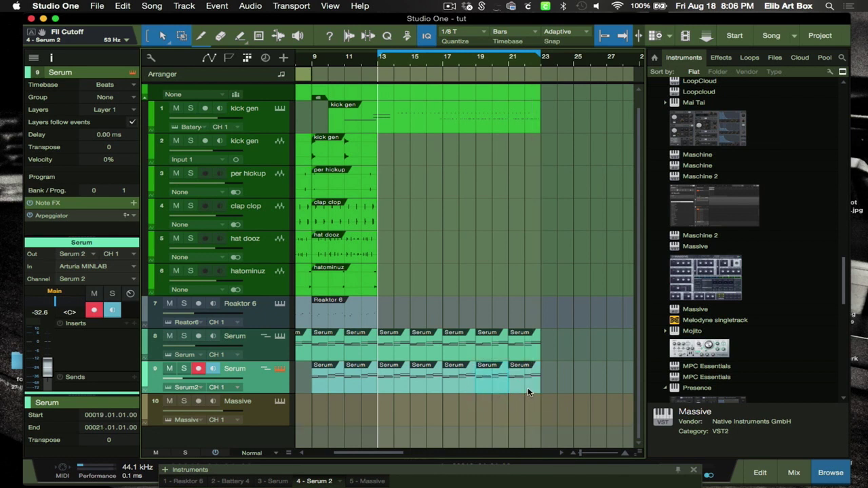
{"action": "left_click", "coordinate": [525, 390]}
{"action": "left_click_drag", "start_coordinate": [497, 390], "coordinate": [497, 410]}
{"action": "left_click", "coordinate": [495, 420]}
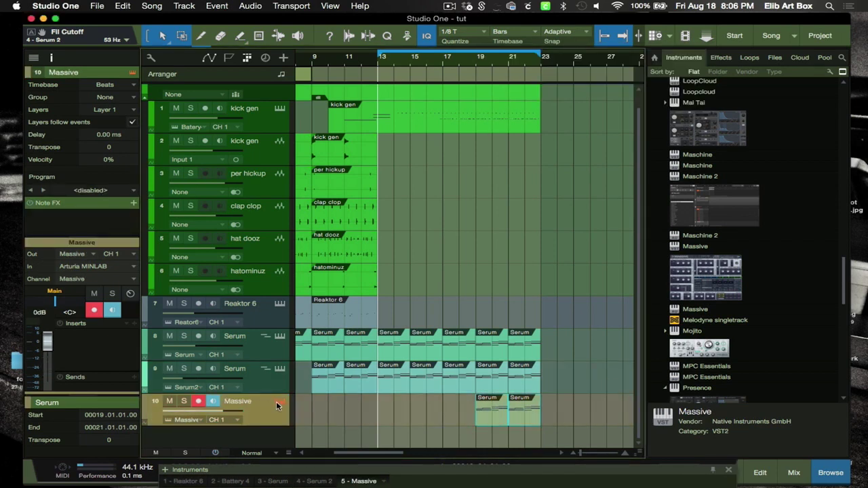
Set the loop range to run from bar 19 to bar 23
{"action": "left_click_drag", "start_coordinate": [261, 471], "coordinate": [204, 403]}
{"action": "left_click", "coordinate": [492, 50]}
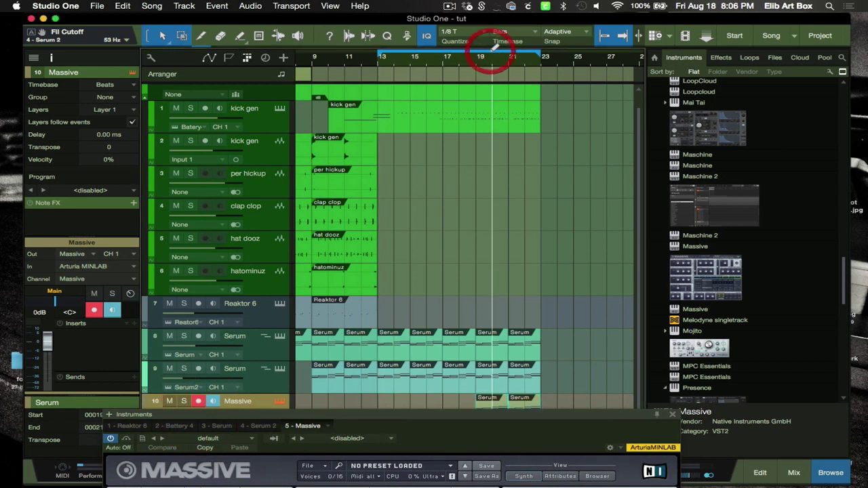
{"action": "left_click", "coordinate": [495, 50]}
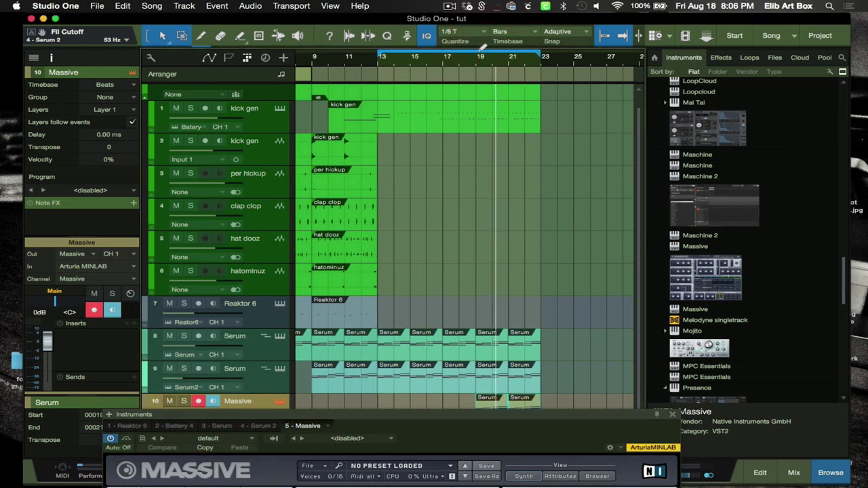
{"action": "left_click_drag", "start_coordinate": [479, 48], "coordinate": [542, 52]}
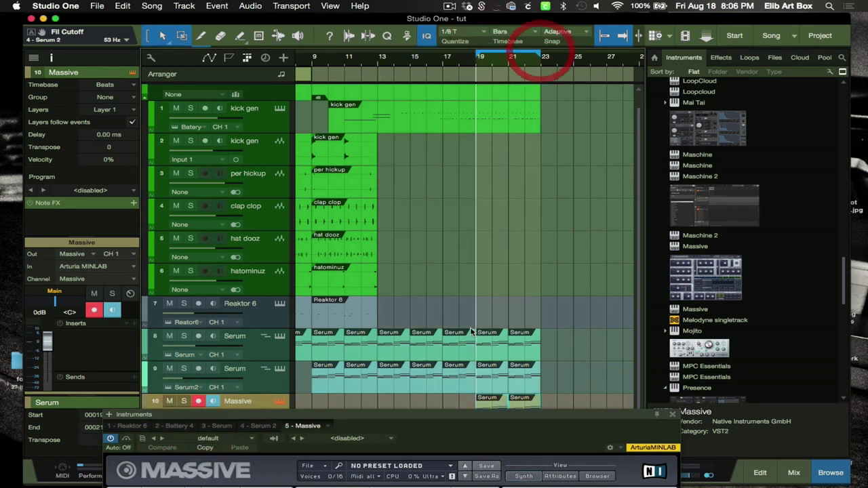
Open Massive's sound browser and filter the sounds by the Bass type
{"action": "left_click_drag", "start_coordinate": [465, 415], "coordinate": [486, 102]}
{"action": "left_click", "coordinate": [464, 152]}
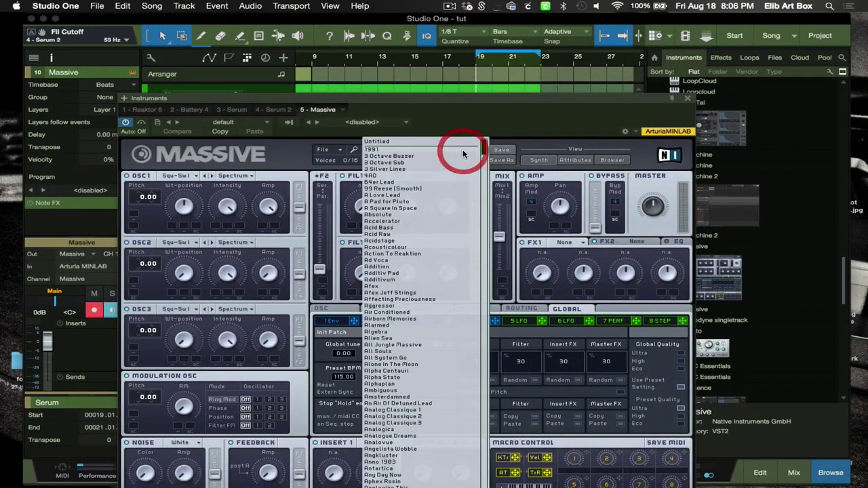
{"action": "left_click", "coordinate": [283, 166]}
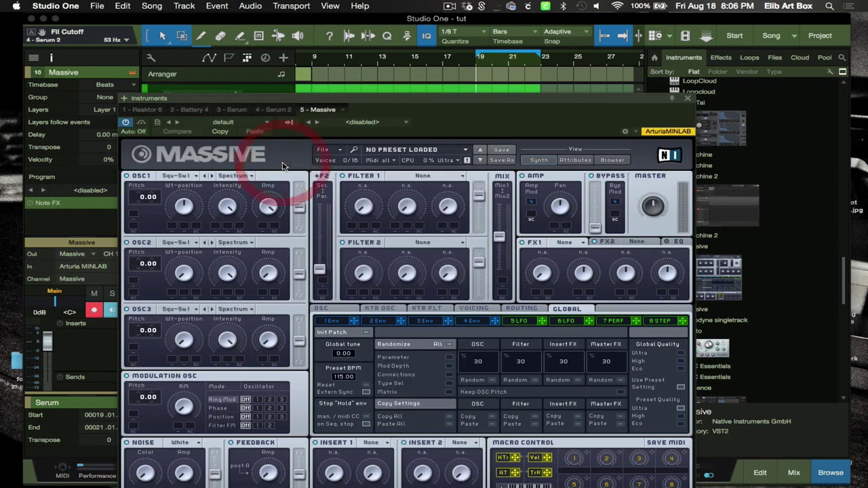
{"action": "left_click", "coordinate": [610, 160]}
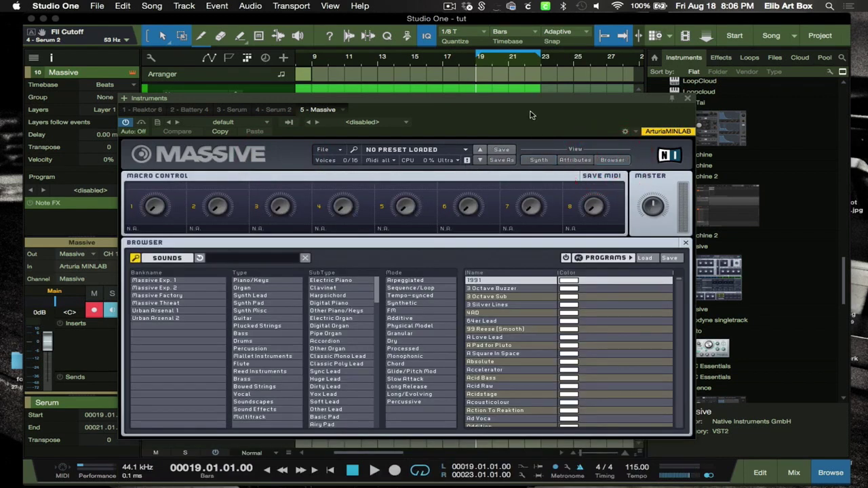
{"action": "left_click", "coordinate": [243, 333]}
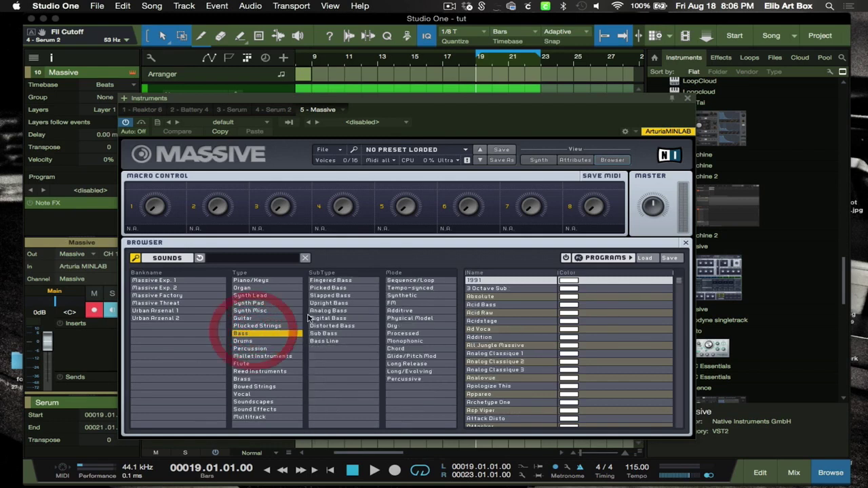
{"action": "left_click", "coordinate": [510, 324]}
{"action": "left_click_drag", "start_coordinate": [318, 105], "coordinate": [516, 68]}
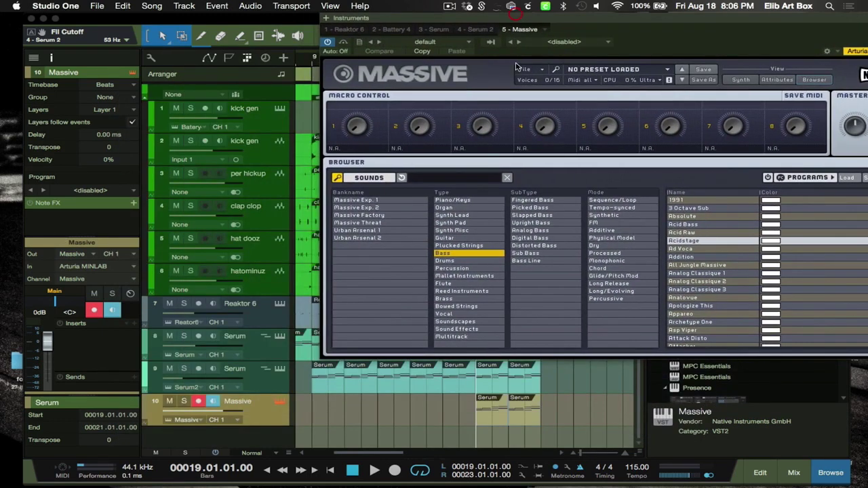
Load the Addition bass preset in Massive and lower the Massive track's volume to about -20.6 dB
{"action": "left_click", "coordinate": [697, 257]}
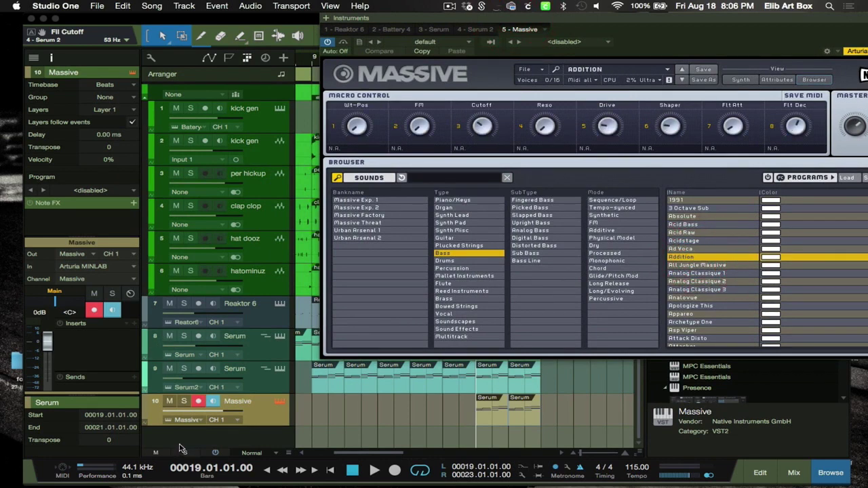
{"action": "left_click_drag", "start_coordinate": [223, 415], "coordinate": [209, 413]}
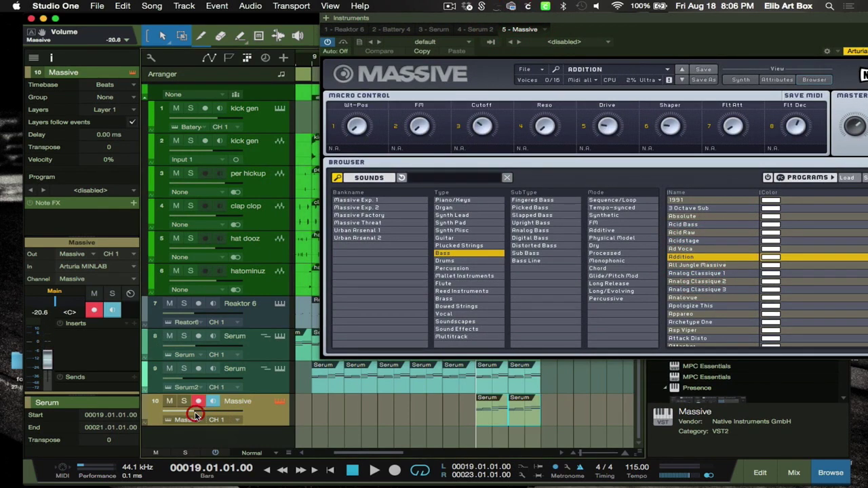
{"action": "key", "text": "space"}
Add an Arpeggiator note effect to the Massive track and paste the copied 1/8 T arpeggiator settings into it
{"action": "left_click", "coordinate": [132, 205]}
{"action": "left_click", "coordinate": [164, 202]}
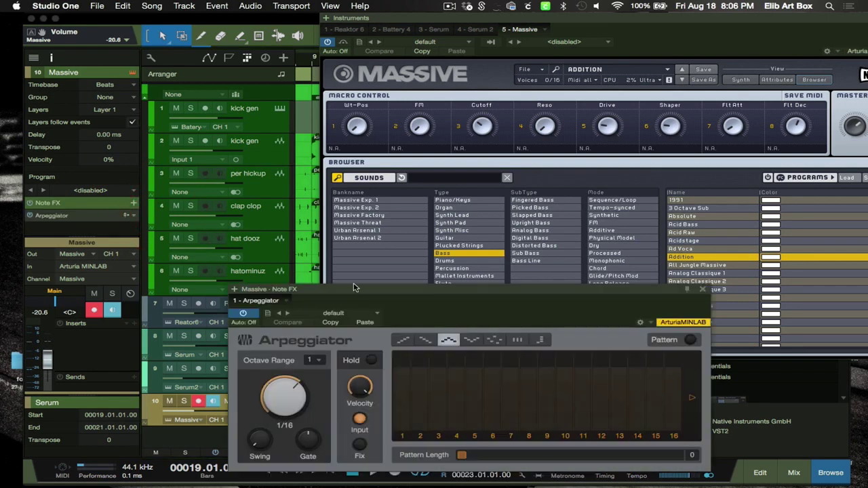
{"action": "mouse_move", "coordinate": [341, 293]}
{"action": "left_mouse_down"}
{"action": "mouse_move", "coordinate": [492, 382]}
{"action": "mouse_move", "coordinate": [519, 173]}
{"action": "mouse_move", "coordinate": [505, 173]}
{"action": "left_mouse_up"}
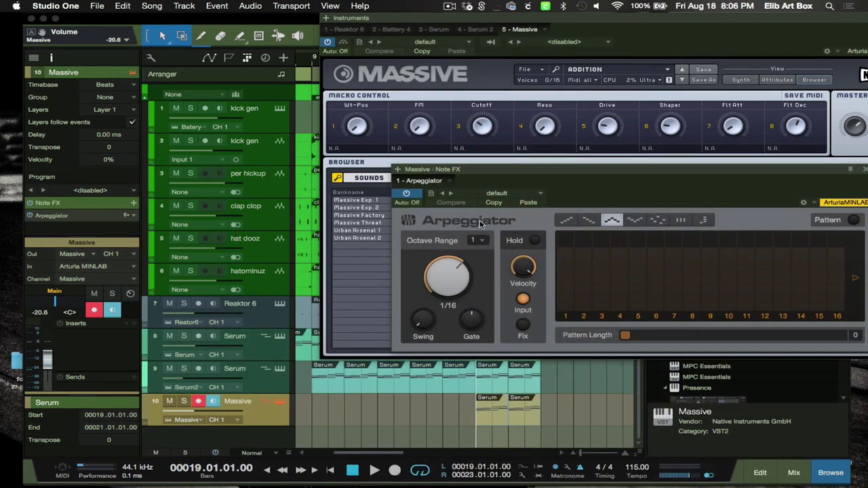
{"action": "left_click", "coordinate": [527, 203]}
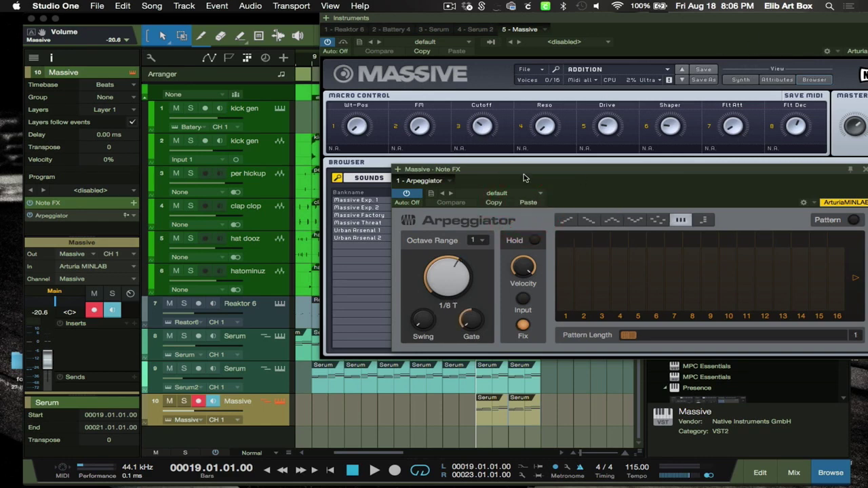
{"action": "left_click_drag", "start_coordinate": [536, 175], "coordinate": [250, 195]}
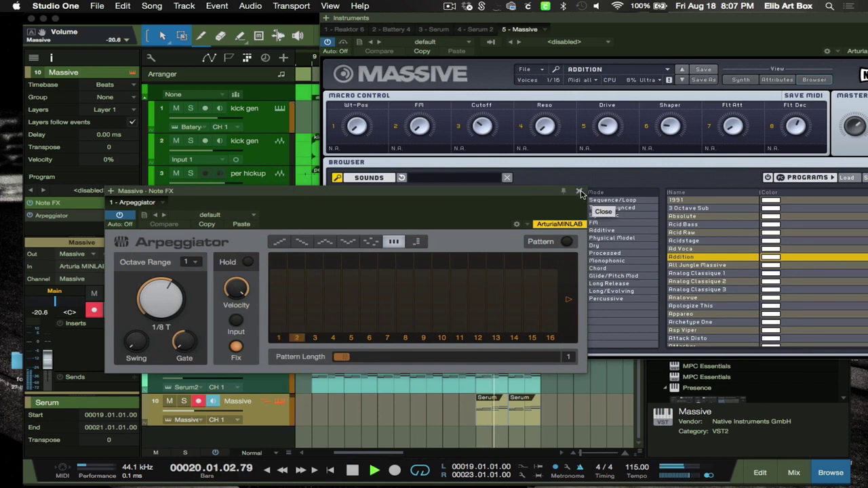
{"action": "left_click", "coordinate": [579, 192]}
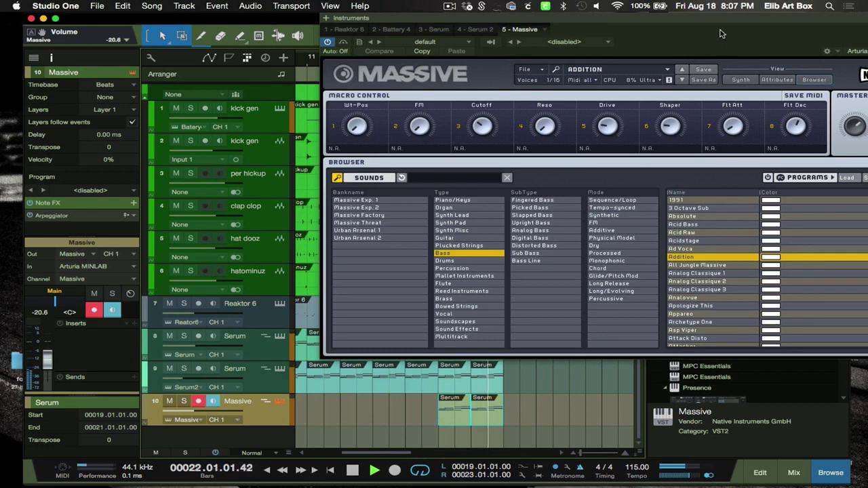
Try out Massive's Reso macro during playback and lower the Arpeggiator's Gate to 0%
{"action": "left_click_drag", "start_coordinate": [724, 19], "coordinate": [620, 5]}
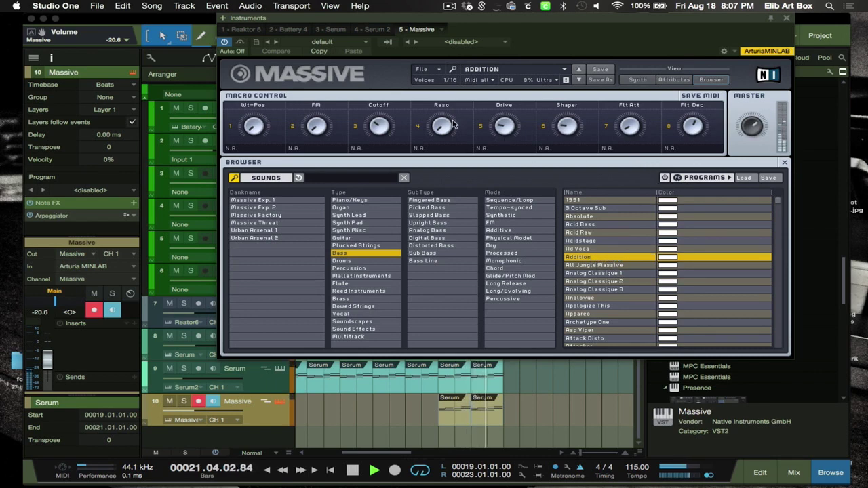
{"action": "left_click_drag", "start_coordinate": [442, 126], "coordinate": [440, 104]}
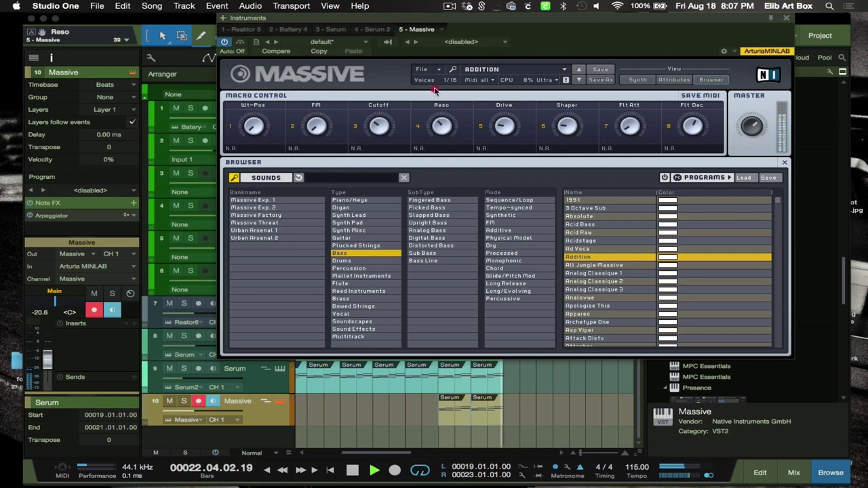
{"action": "left_click", "coordinate": [270, 401]}
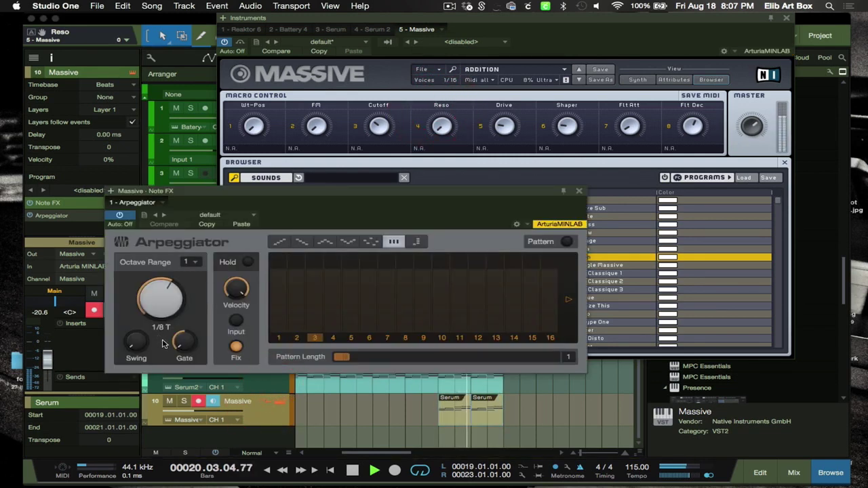
{"action": "left_click_drag", "start_coordinate": [180, 342], "coordinate": [179, 361]}
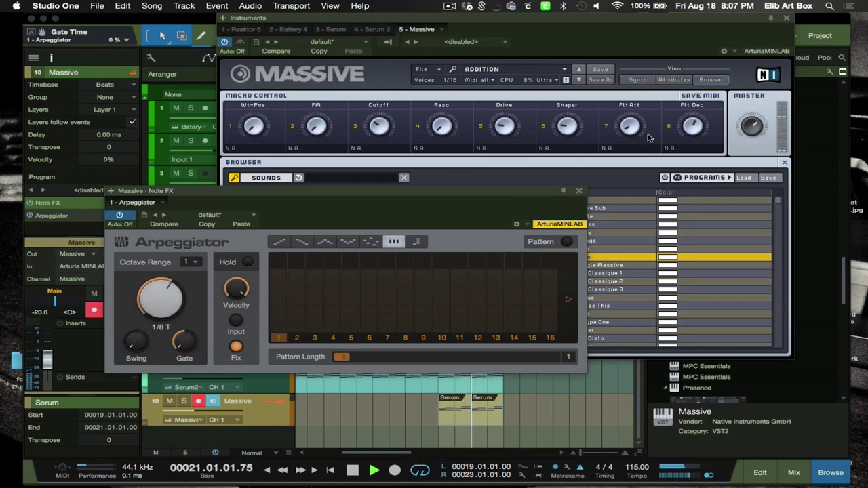
{"action": "key", "text": "space"}
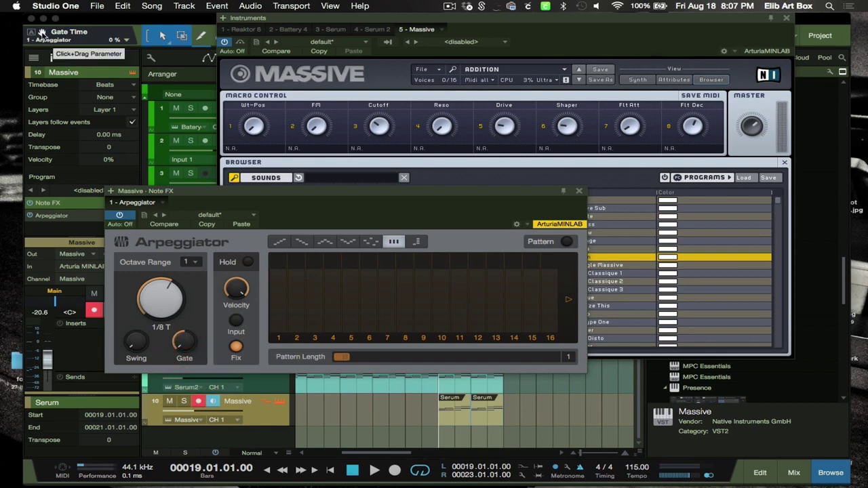
Automate the Arpeggiator's Gate Time on the Massive track with a ramp rising from about bar 20 to bar 23
{"action": "left_click_drag", "start_coordinate": [41, 32], "coordinate": [319, 402]}
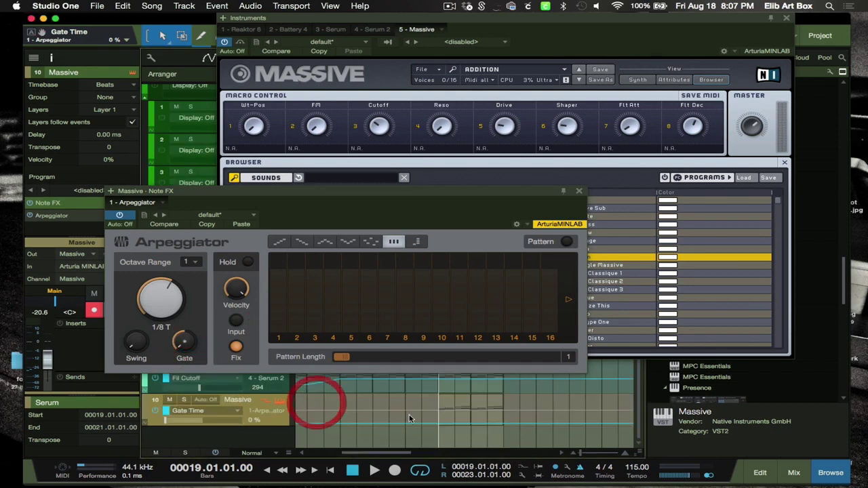
{"action": "left_click", "coordinate": [464, 424]}
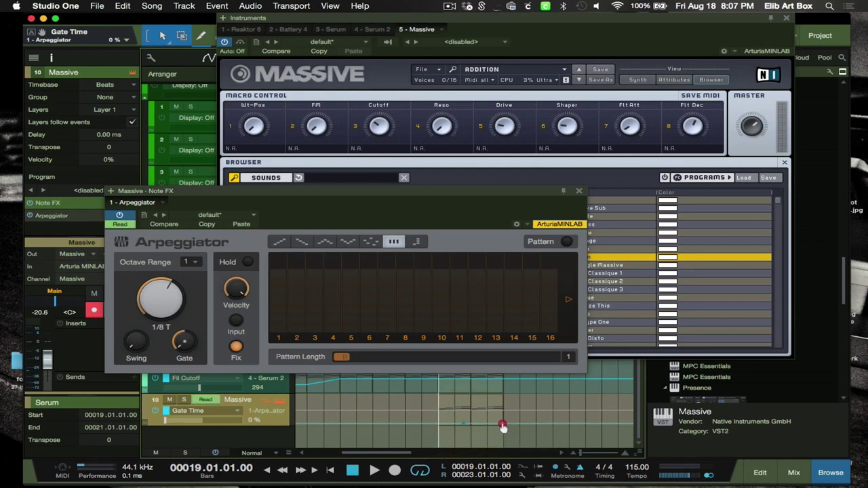
{"action": "left_click_drag", "start_coordinate": [503, 425], "coordinate": [502, 415]}
{"action": "key", "text": "space"}
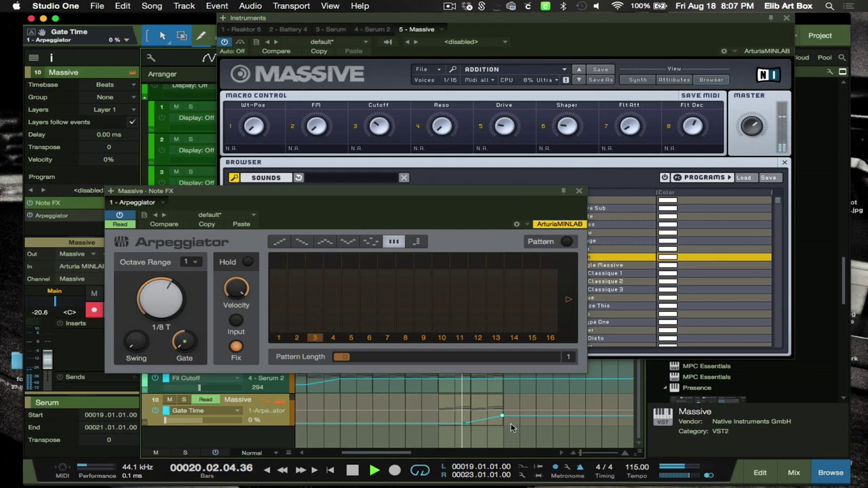
{"action": "left_click_drag", "start_coordinate": [465, 424], "coordinate": [454, 423]}
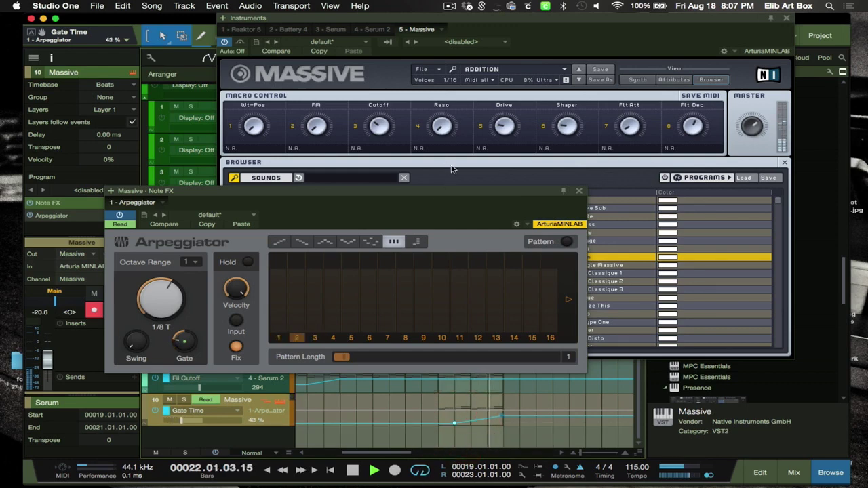
Set Massive's Cutoff macro to 24 and close the Massive and Arpeggiator windows
{"action": "left_click", "coordinate": [377, 125]}
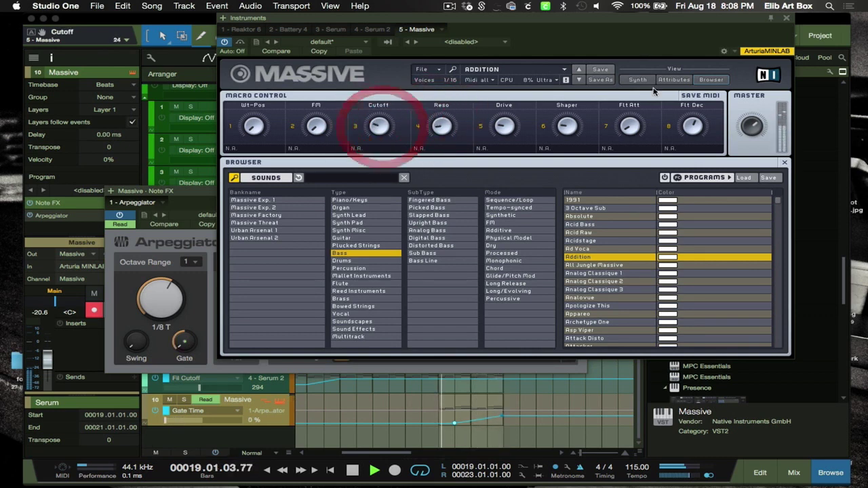
{"action": "left_click", "coordinate": [786, 19]}
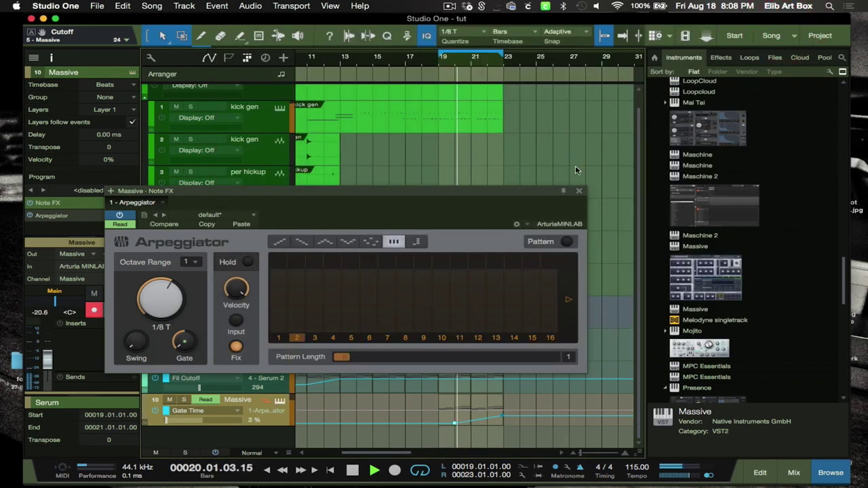
{"action": "left_click", "coordinate": [580, 194]}
Play the arrangement from bar 5
{"action": "scroll", "coordinate": [339, 158], "scroll_direction": "left", "scroll_amount": 5}
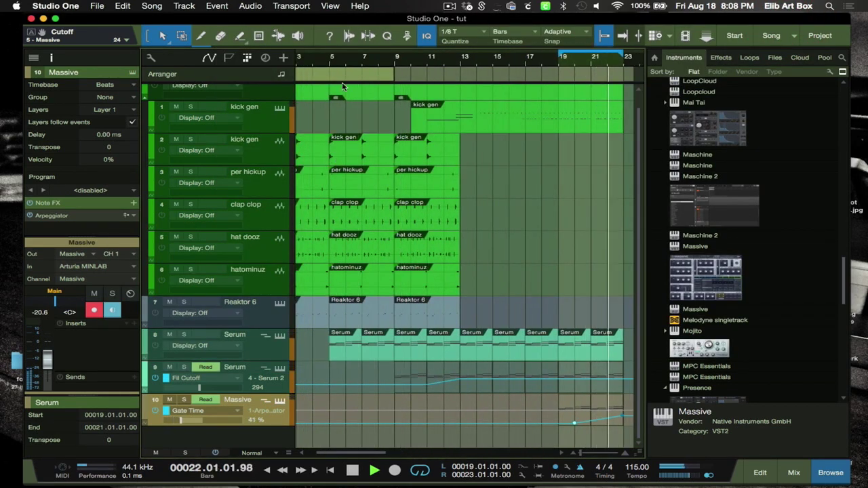
{"action": "left_click", "coordinate": [331, 62]}
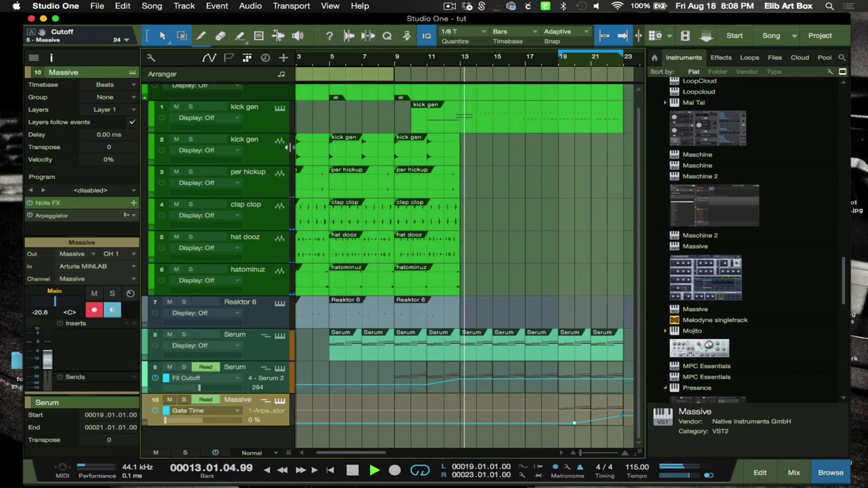
Record a new kick part on the Battery kick gen track from bar 23 to about bar 31
{"action": "left_click", "coordinate": [275, 125]}
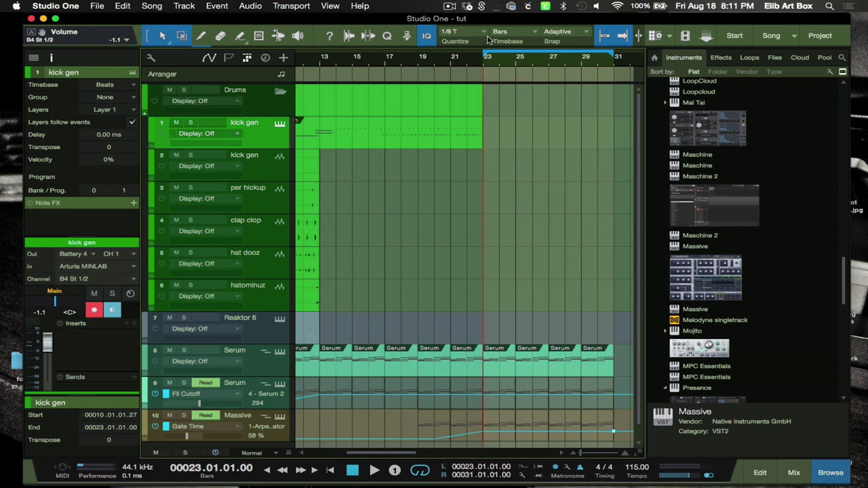
{"action": "key", "text": "KP_Multiply"}
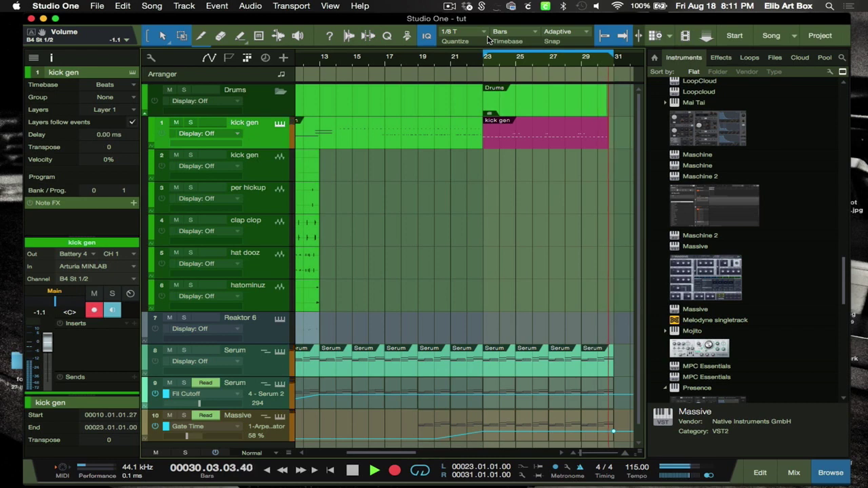
{"action": "key", "text": "space"}
{"action": "key", "text": "space"}
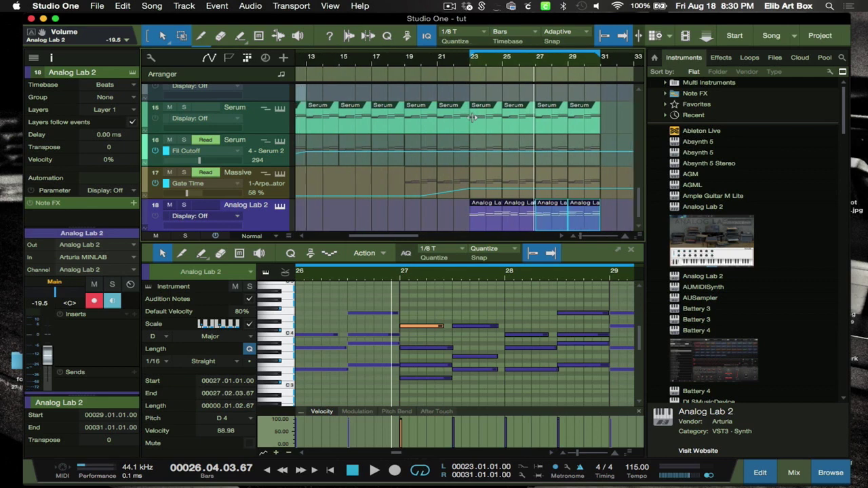
Open the Analog Lab 2 track's instrument, inspect its Sweep VCA preset and close the window
{"action": "scroll", "coordinate": [472, 118], "scroll_direction": "down", "scroll_amount": 1}
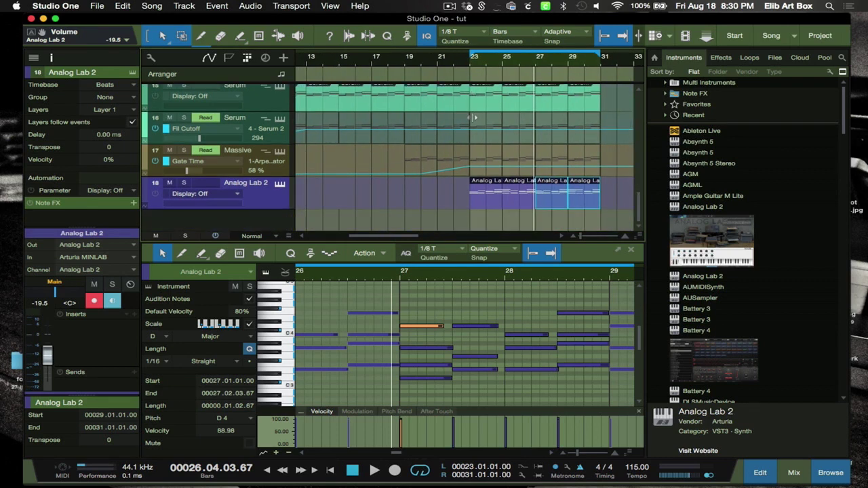
{"action": "left_click", "coordinate": [280, 185]}
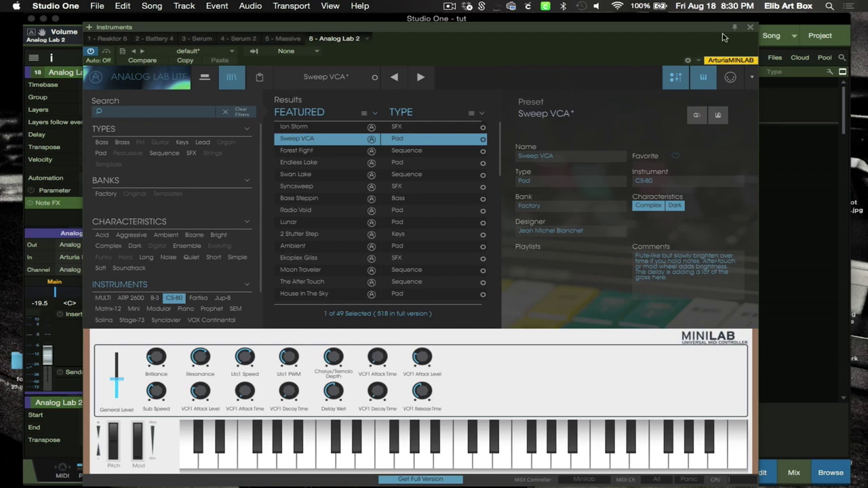
{"action": "left_click_drag", "start_coordinate": [657, 33], "coordinate": [676, 88]}
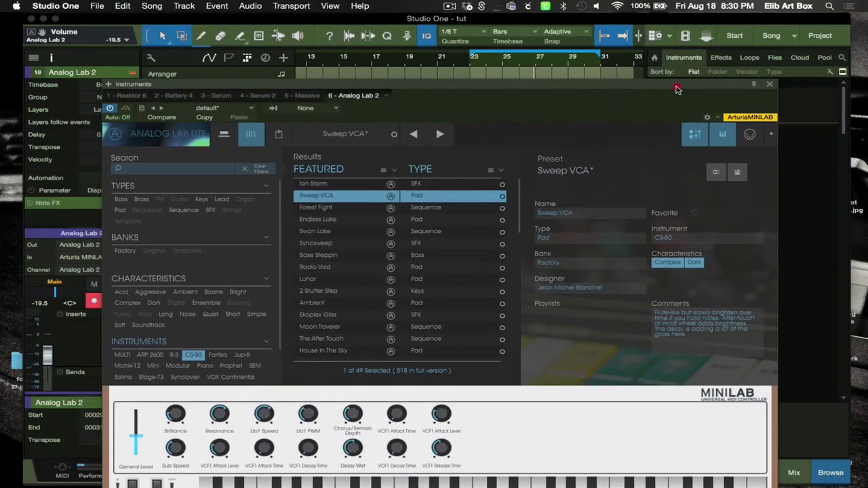
{"action": "left_click", "coordinate": [769, 86]}
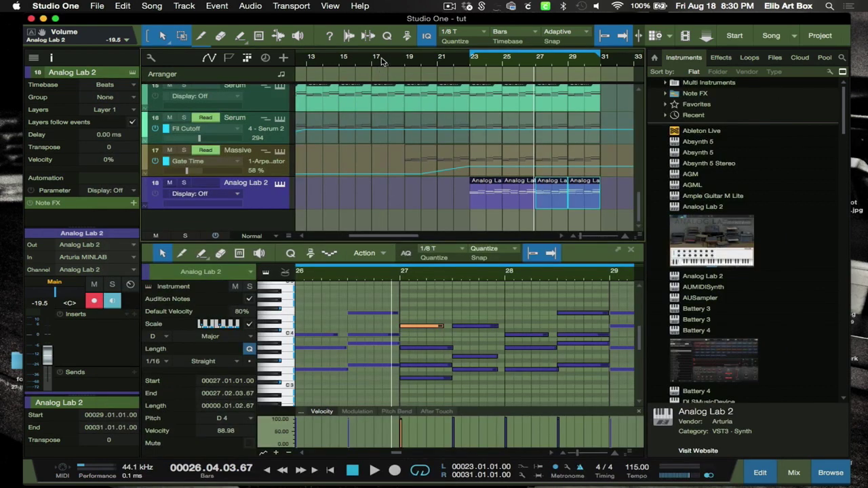
Play the arrangement from bar 17 and examine the drum and synth tracks and the Analog Lab 2 notes
{"action": "left_click", "coordinate": [371, 62]}
{"action": "key", "text": "space"}
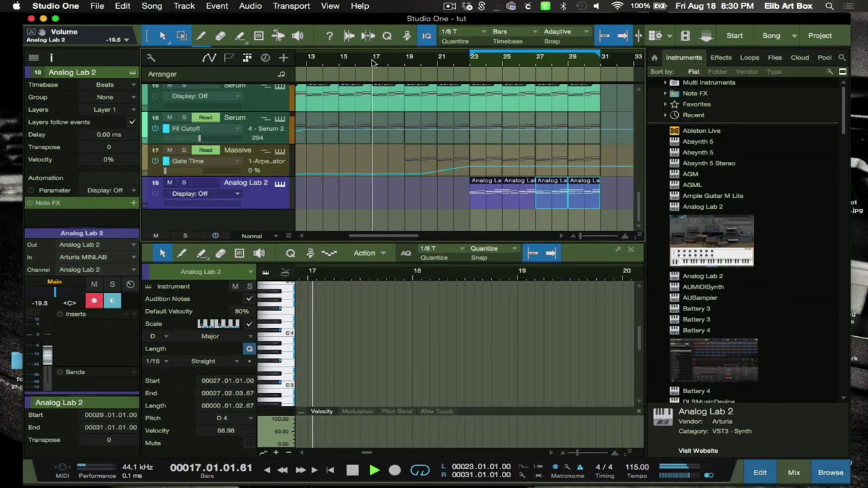
{"action": "scroll", "coordinate": [461, 152], "scroll_direction": "up", "scroll_amount": 10}
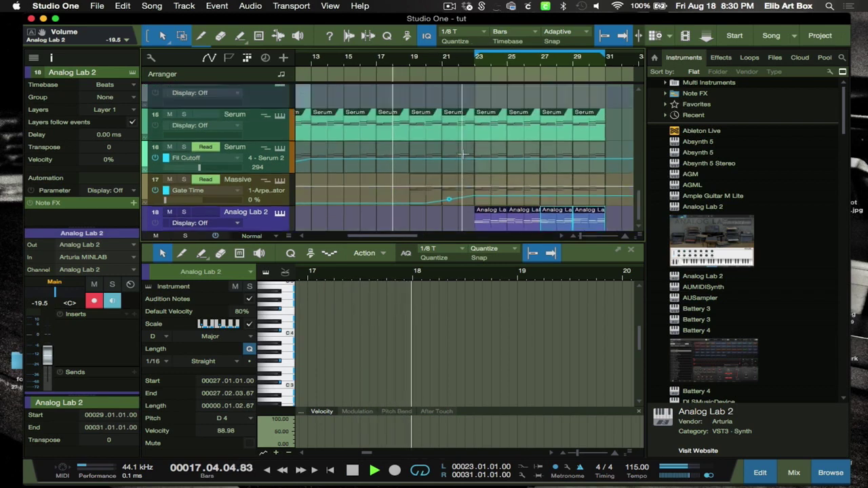
{"action": "scroll", "coordinate": [463, 153], "scroll_direction": "down", "scroll_amount": 10}
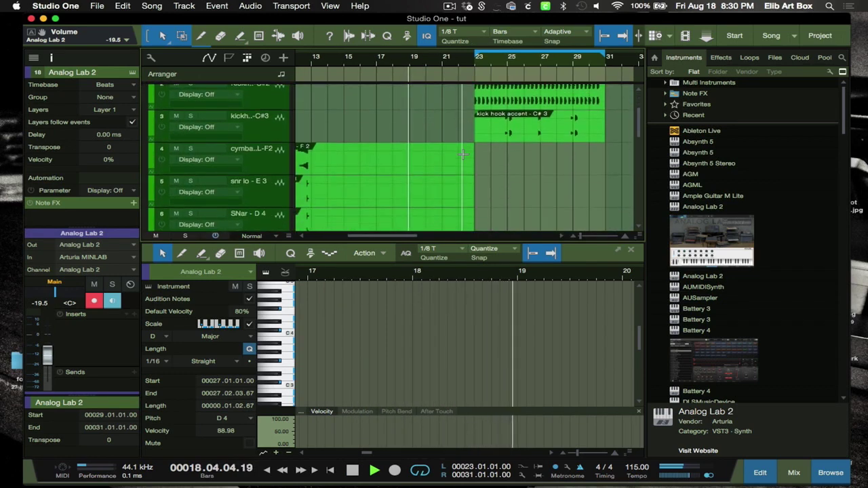
{"action": "scroll", "coordinate": [463, 154], "scroll_direction": "down", "scroll_amount": 5}
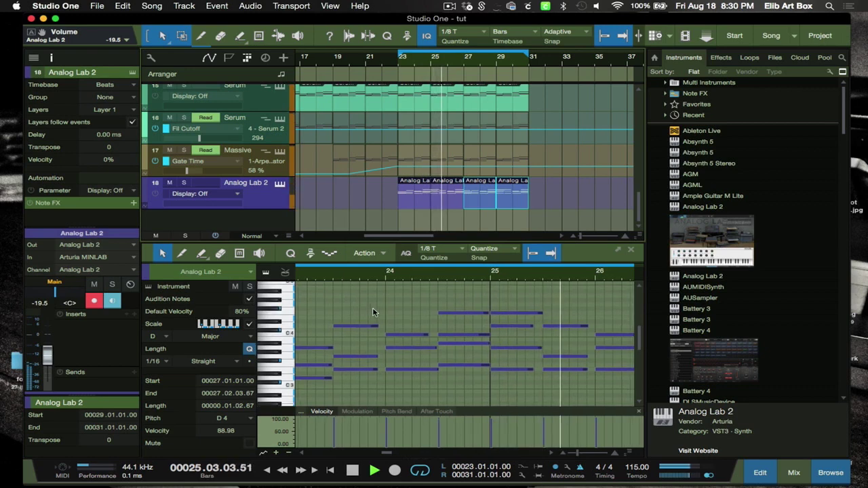
{"action": "scroll", "coordinate": [373, 312], "scroll_direction": "down", "scroll_amount": 5}
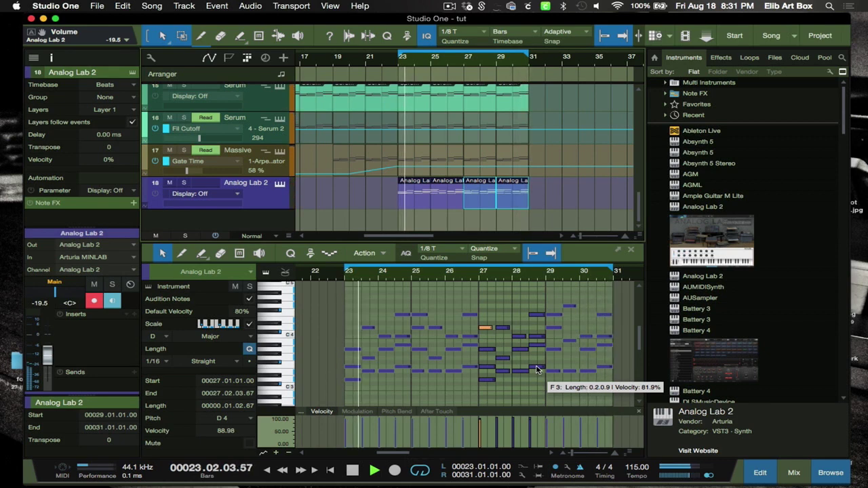
{"action": "key", "text": "space"}
{"action": "scroll", "coordinate": [526, 370], "scroll_direction": "right", "scroll_amount": 10}
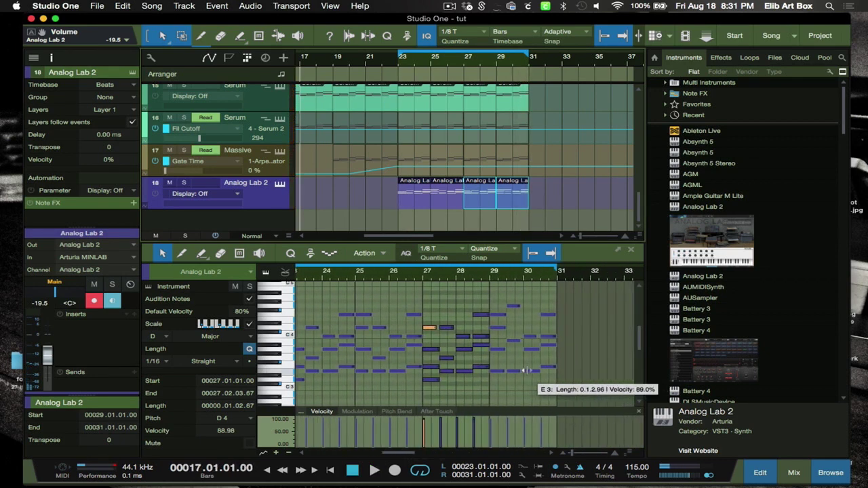
{"action": "scroll", "coordinate": [525, 370], "scroll_direction": "down", "scroll_amount": 2}
{"action": "scroll", "coordinate": [526, 370], "scroll_direction": "up", "scroll_amount": 2}
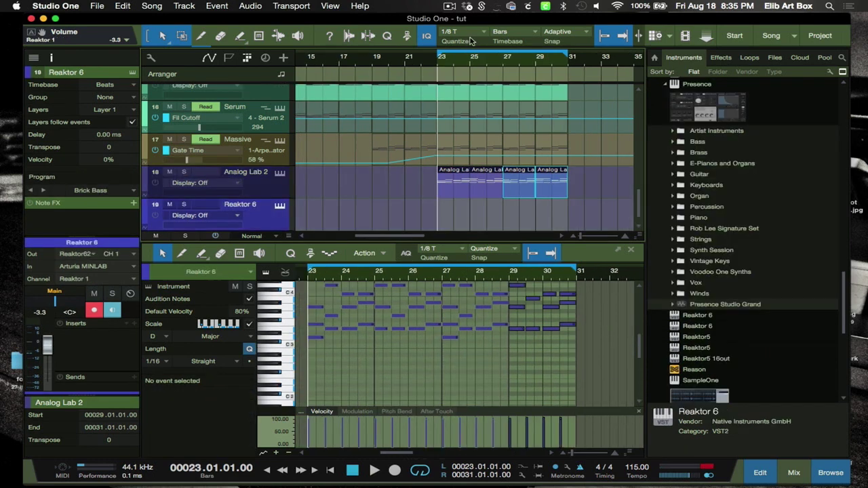
Check Reaktor 6's Brick Bass preset, and record a bass part from bar 23 to bar 29 while lowering the track volume to -11.7 dB
{"action": "left_click", "coordinate": [281, 207]}
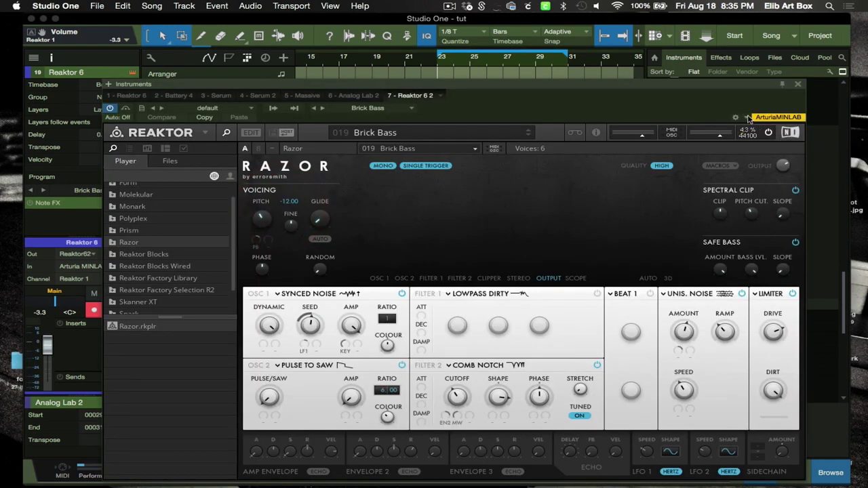
{"action": "left_click", "coordinate": [797, 86]}
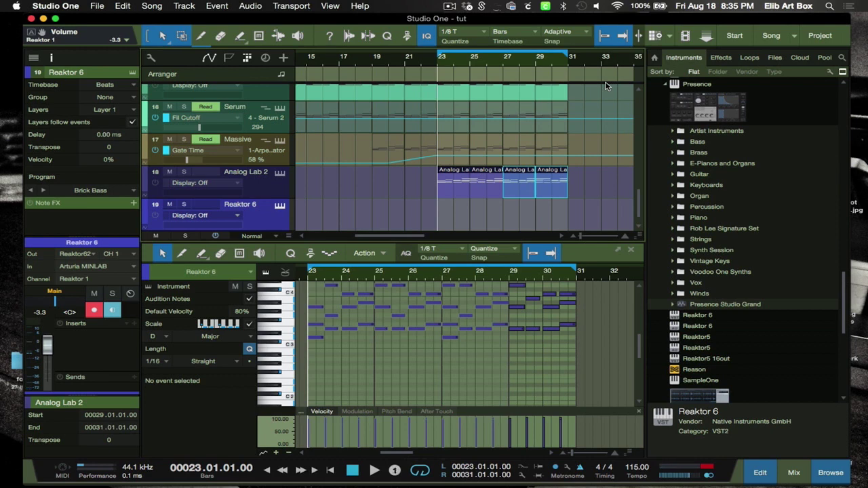
{"action": "key", "text": "KP_Multiply"}
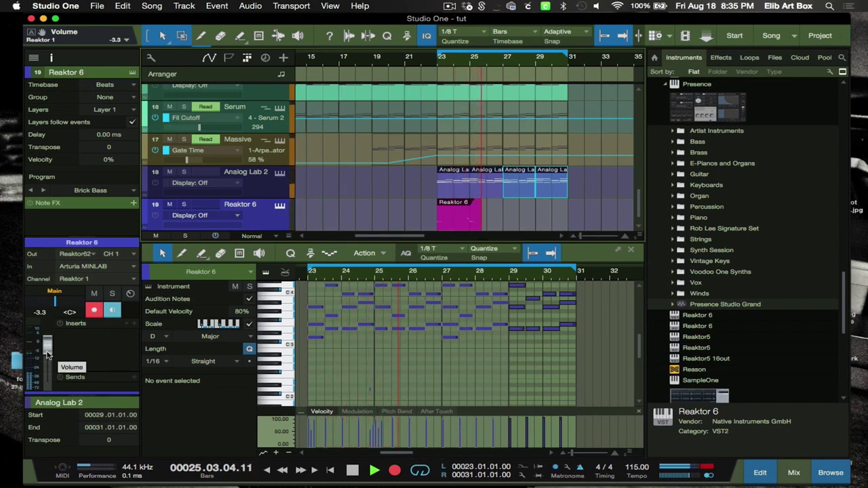
{"action": "left_click_drag", "start_coordinate": [47, 353], "coordinate": [48, 359]}
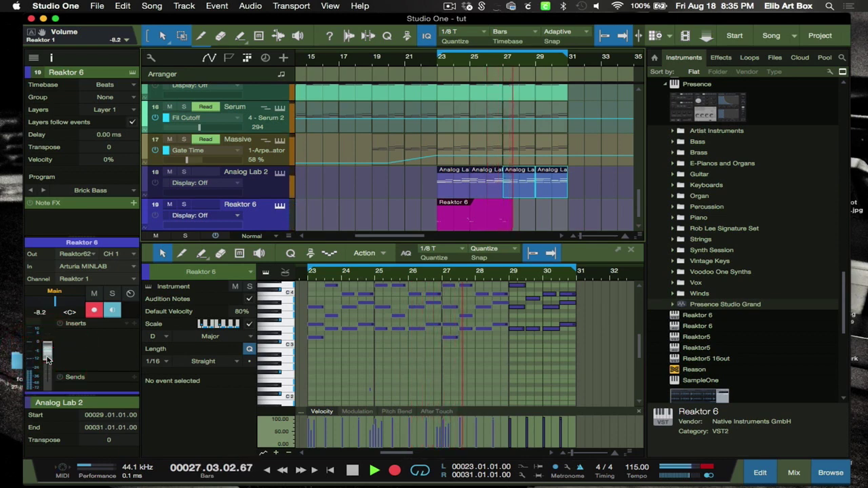
{"action": "left_click_drag", "start_coordinate": [47, 359], "coordinate": [48, 352]}
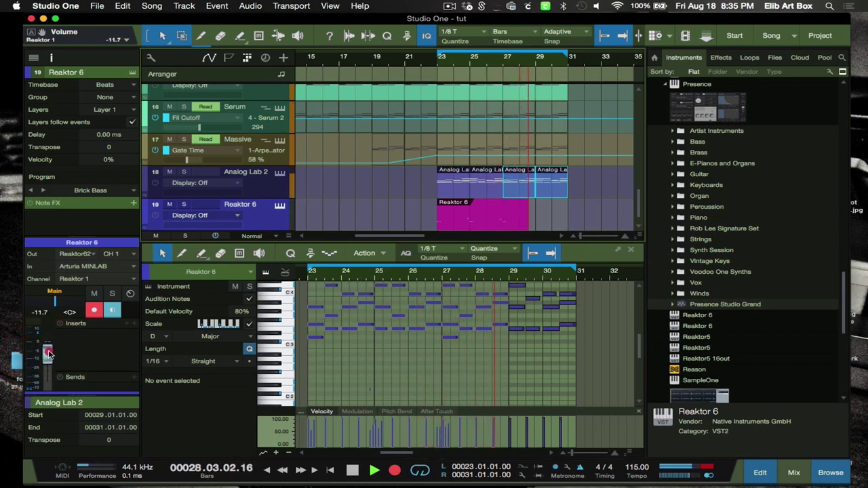
{"action": "key", "text": "space"}
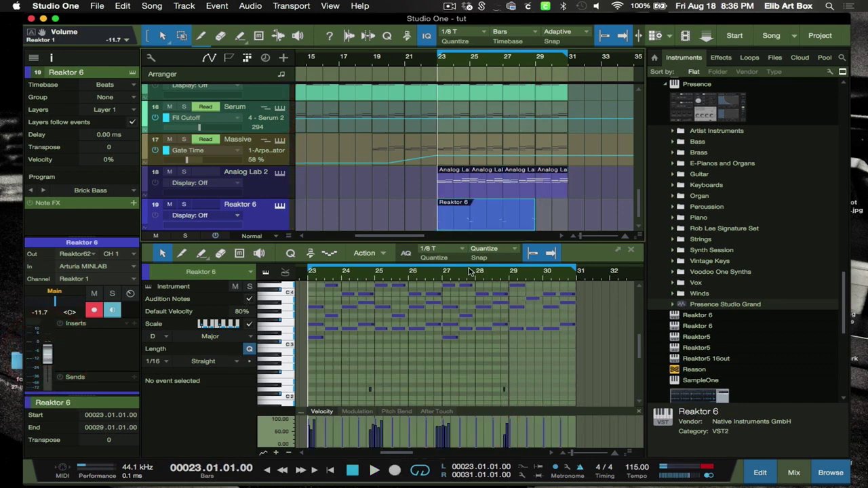
Copy the last event of Serum track 15, covering bars 29 to 31, onto Reaktor 6 track 19 at the same position
{"action": "scroll", "coordinate": [556, 156], "scroll_direction": "up", "scroll_amount": 3}
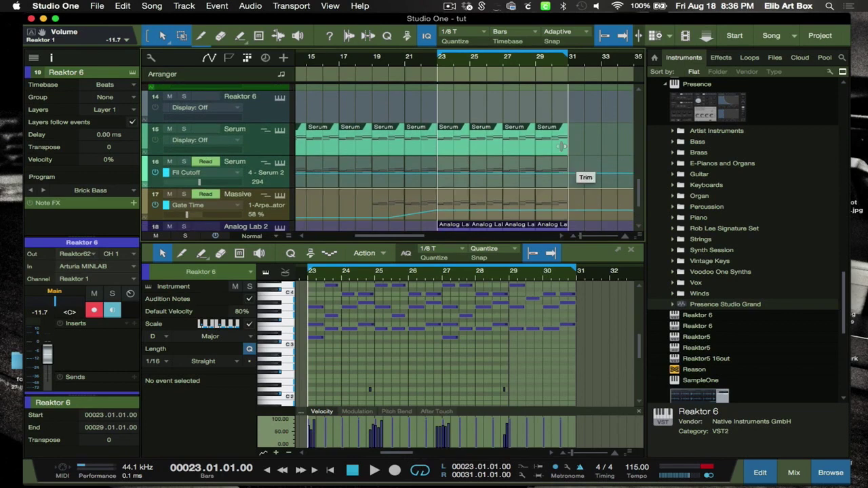
{"action": "left_click", "coordinate": [551, 148]}
{"action": "scroll", "coordinate": [550, 148], "scroll_direction": "down", "scroll_amount": 3}
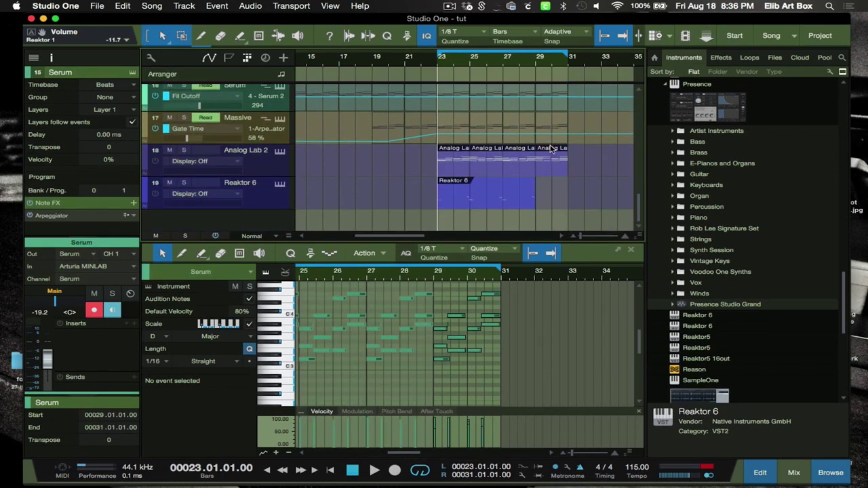
{"action": "scroll", "coordinate": [551, 149], "scroll_direction": "up", "scroll_amount": 2}
{"action": "key", "text": "F3"}
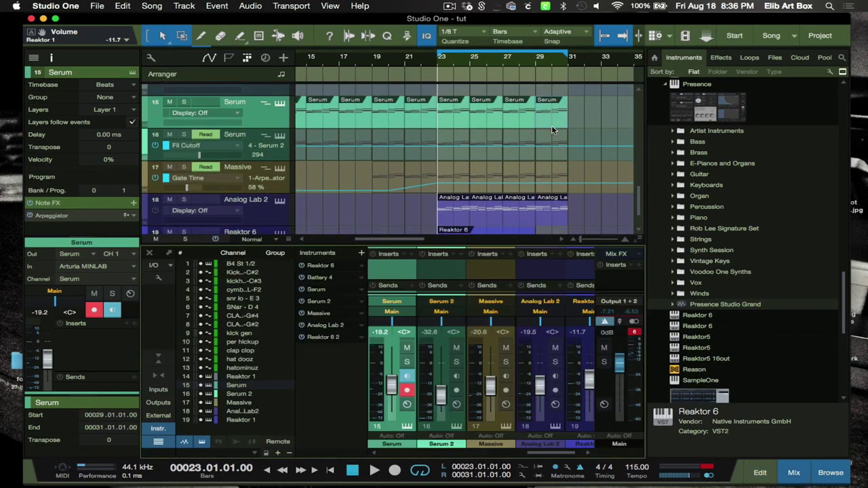
{"action": "key", "text": "F3"}
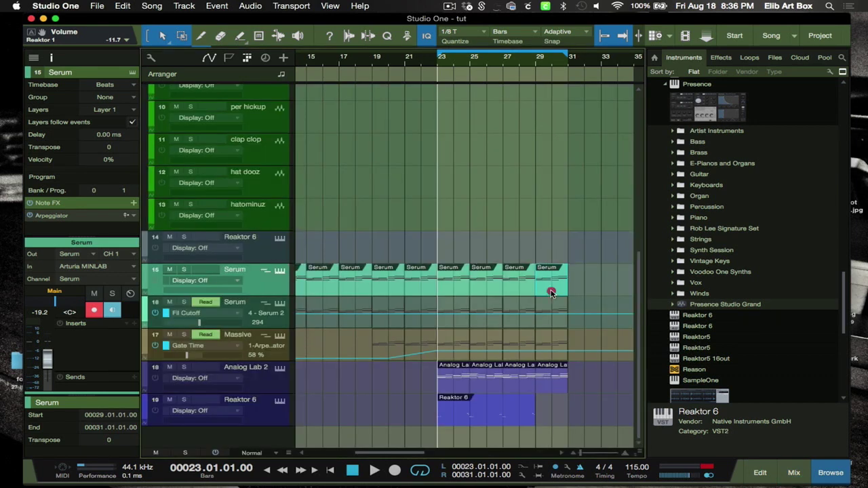
{"action": "left_click_drag", "start_coordinate": [551, 292], "coordinate": [552, 410]}
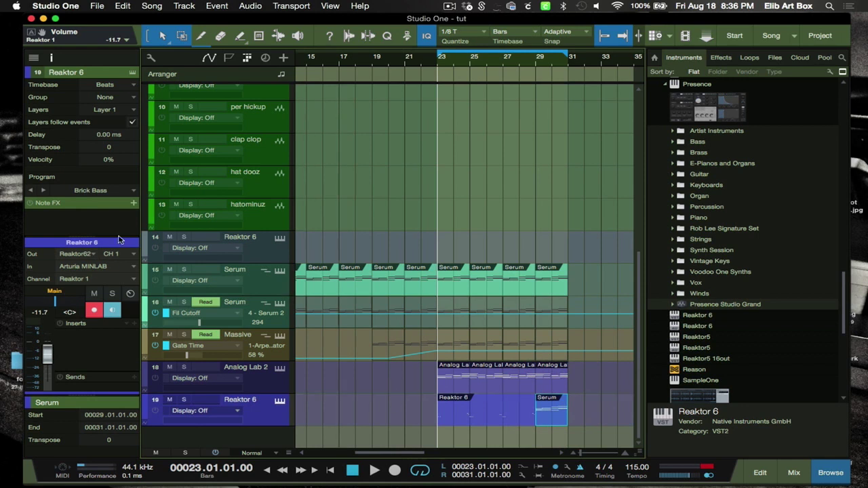
Add an Arpeggiator note effect to Reaktor 6 track 19 and audition it from bar 23
{"action": "left_click", "coordinate": [133, 203]}
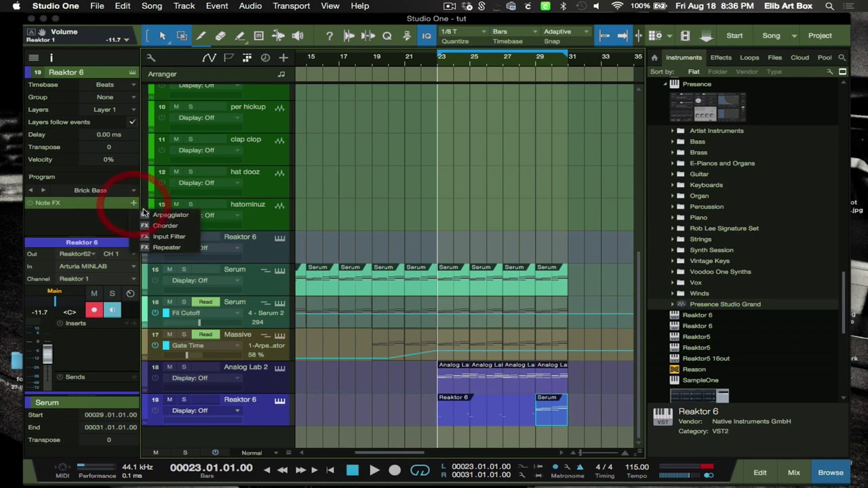
{"action": "left_click", "coordinate": [168, 215]}
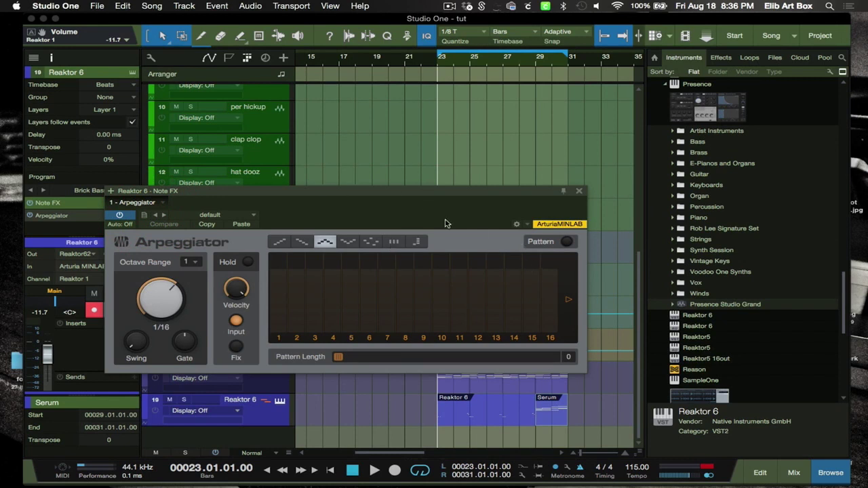
{"action": "key", "text": "space"}
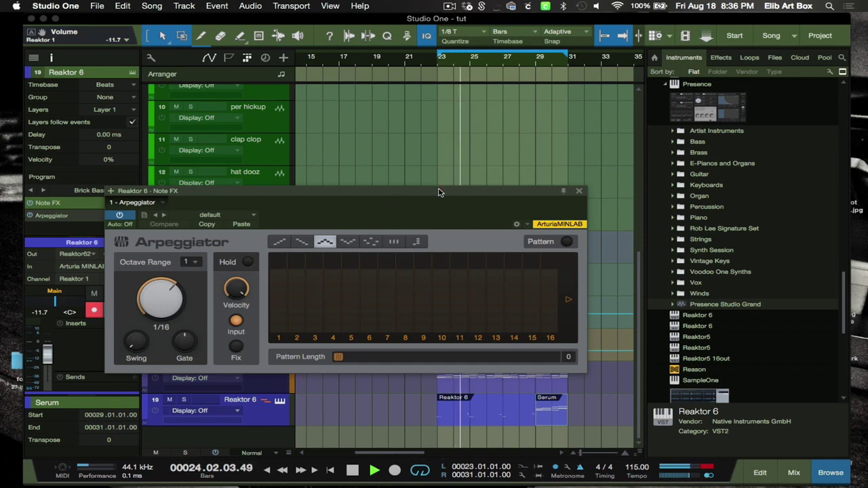
{"action": "left_click_drag", "start_coordinate": [438, 190], "coordinate": [452, 128]}
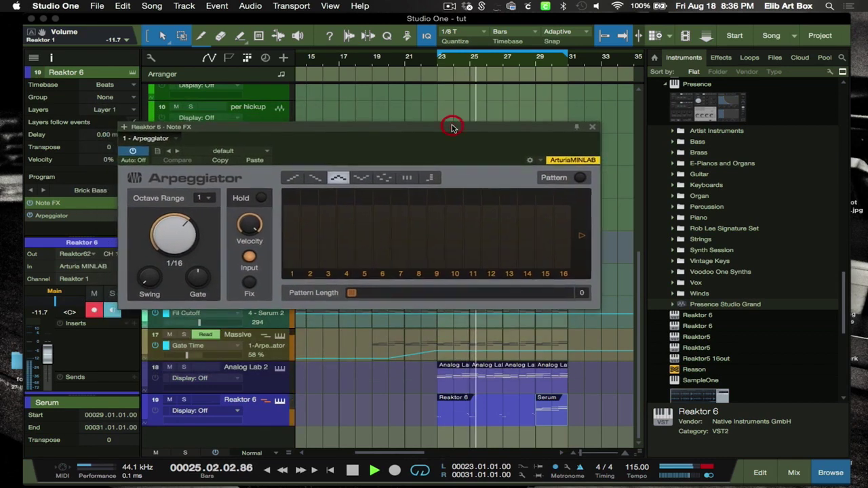
{"action": "key", "text": "space"}
Open the Reaktor 6 bass event in the note editor, select all its notes and audition the part from bar 23
{"action": "double_click", "coordinate": [490, 419]}
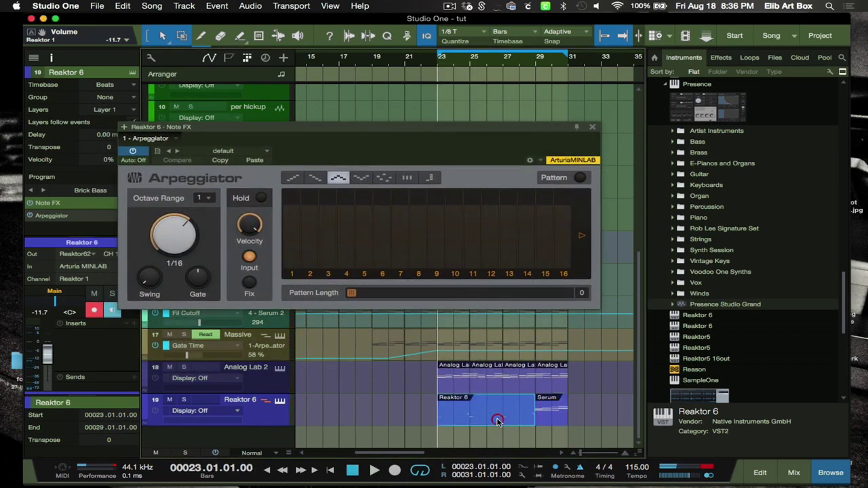
{"action": "scroll", "coordinate": [401, 371], "scroll_direction": "up", "scroll_amount": 3}
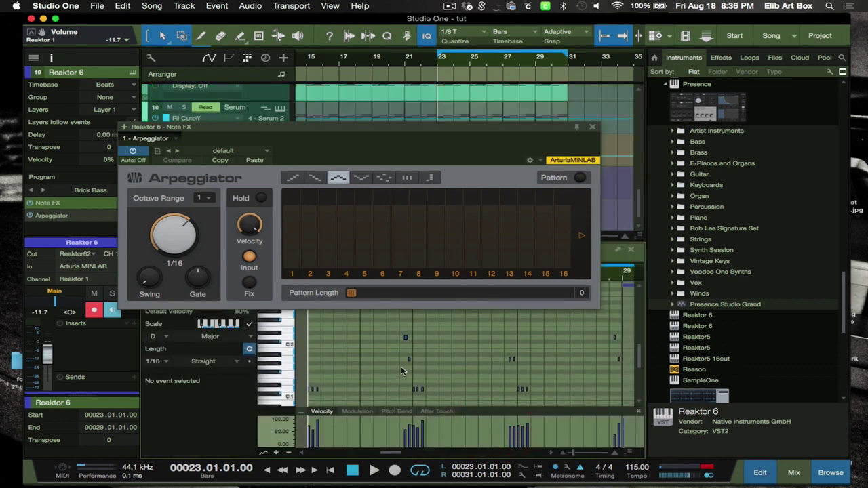
{"action": "key", "text": "space"}
{"action": "key", "text": "space"}
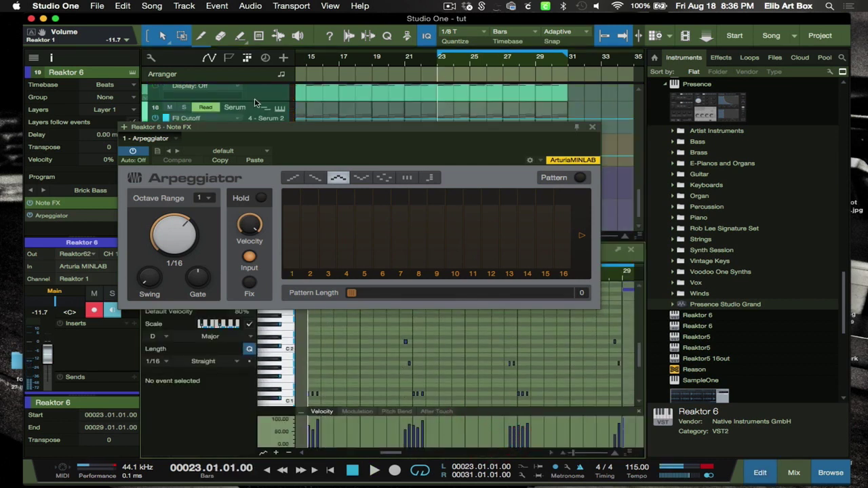
{"action": "left_click", "coordinate": [375, 372]}
{"action": "key", "text": "super+a"}
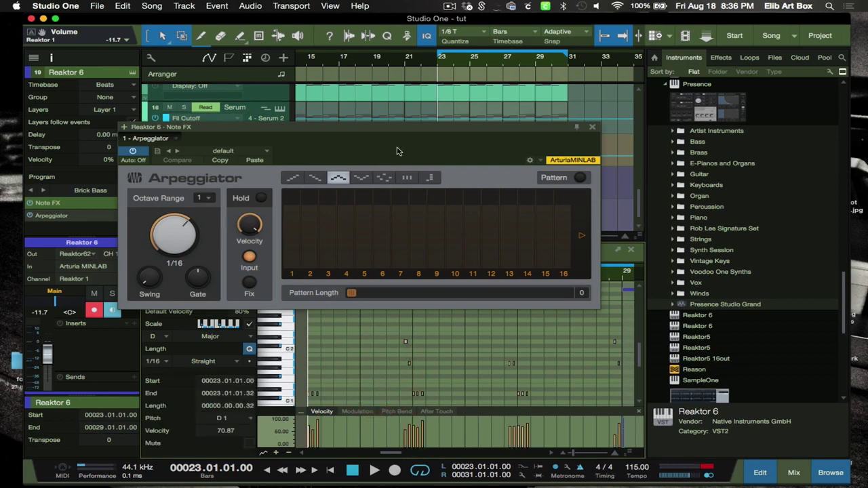
{"action": "left_click_drag", "start_coordinate": [421, 128], "coordinate": [500, 119]}
{"action": "key", "text": "space"}
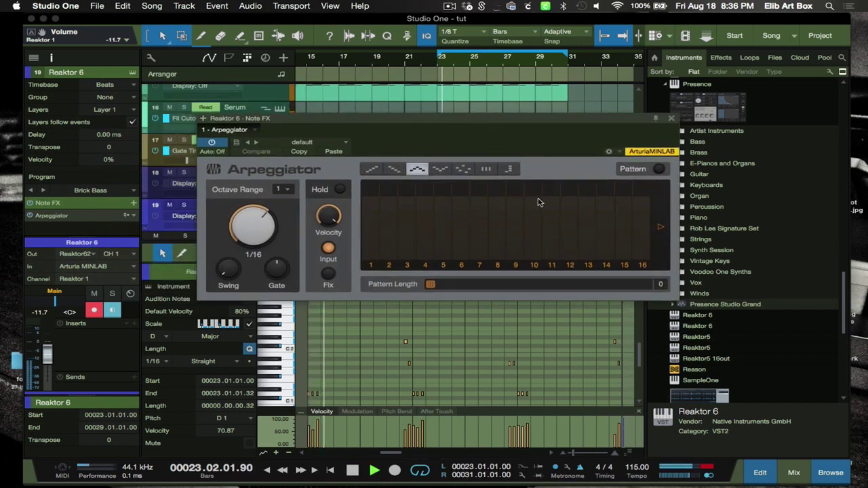
{"action": "key", "text": "space"}
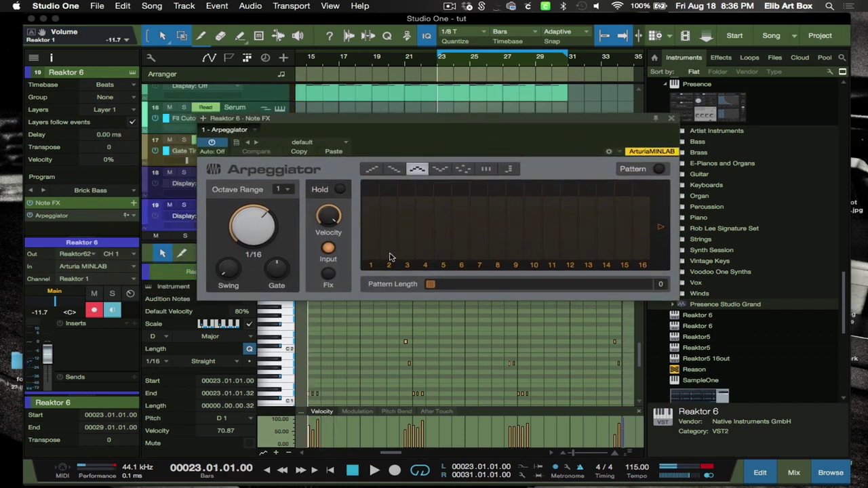
Toggle the Arpeggiator on the Reaktor 6 track off and on to compare the bass with and without it
{"action": "left_click", "coordinate": [217, 153]}
{"action": "left_click", "coordinate": [223, 156]}
{"action": "left_click", "coordinate": [214, 143]}
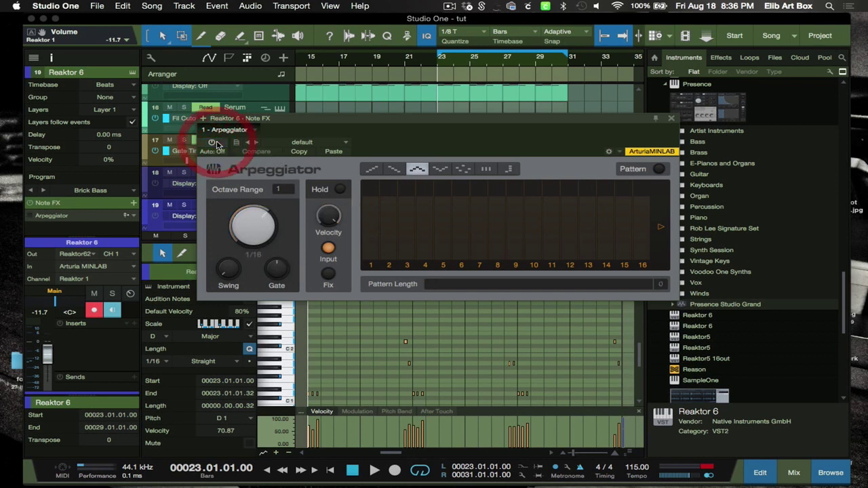
{"action": "left_click", "coordinate": [213, 142]}
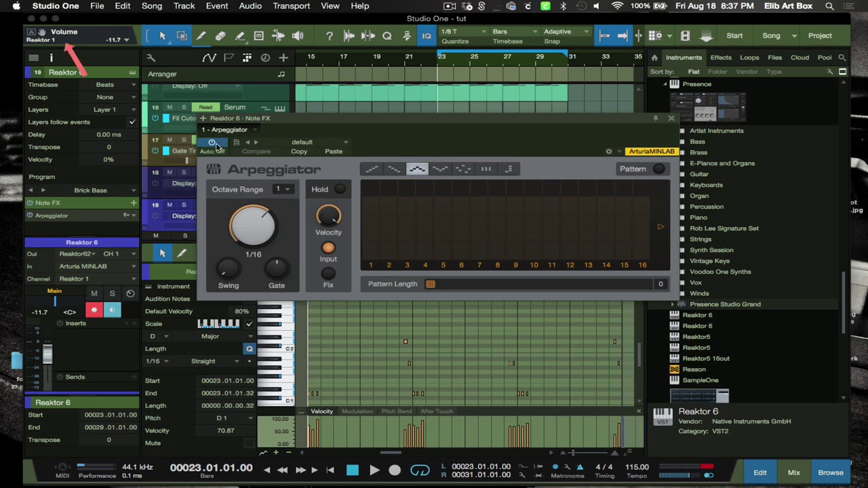
{"action": "left_click", "coordinate": [212, 143]}
{"action": "left_click", "coordinate": [212, 143]}
{"action": "left_click", "coordinate": [213, 143]}
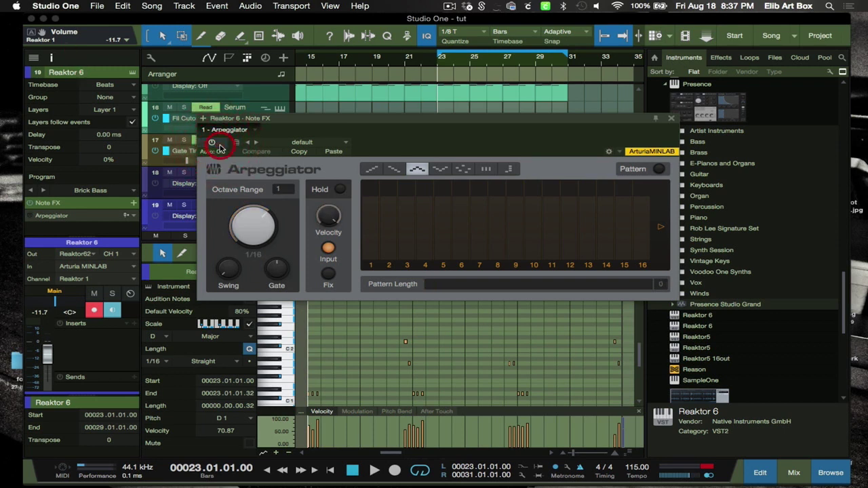
{"action": "left_click", "coordinate": [213, 143]}
{"action": "left_click", "coordinate": [213, 143]}
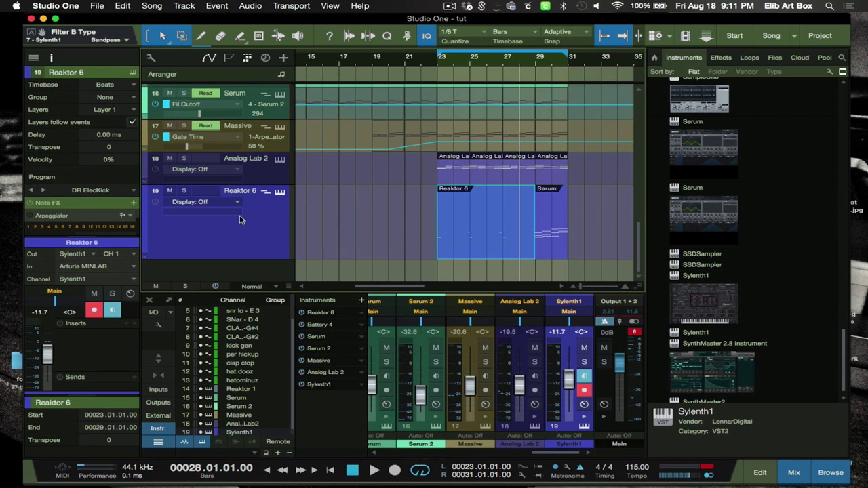
Remove the Arpeggiator note effect from Reaktor 6 track 19
{"action": "left_click", "coordinate": [265, 193]}
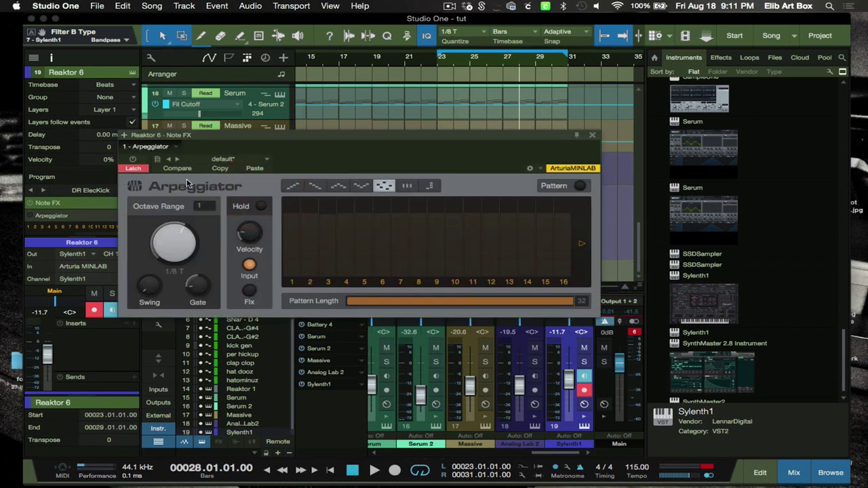
{"action": "left_click_drag", "start_coordinate": [324, 137], "coordinate": [357, 126]}
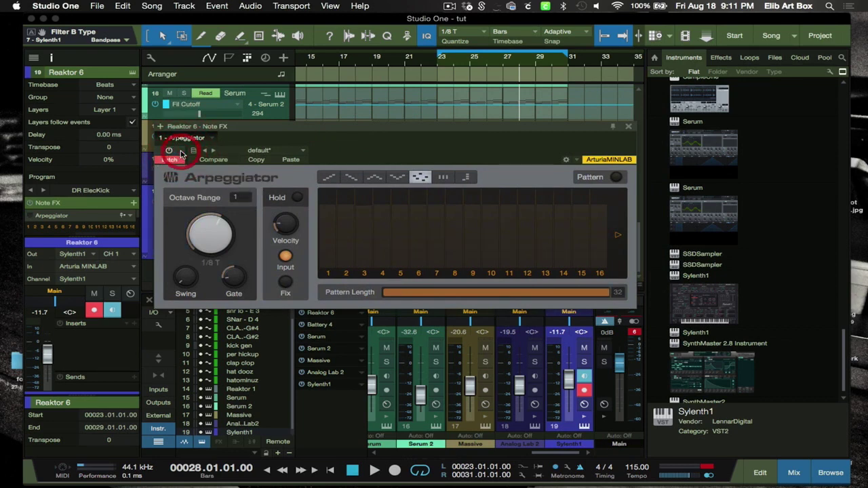
{"action": "left_click", "coordinate": [630, 129]}
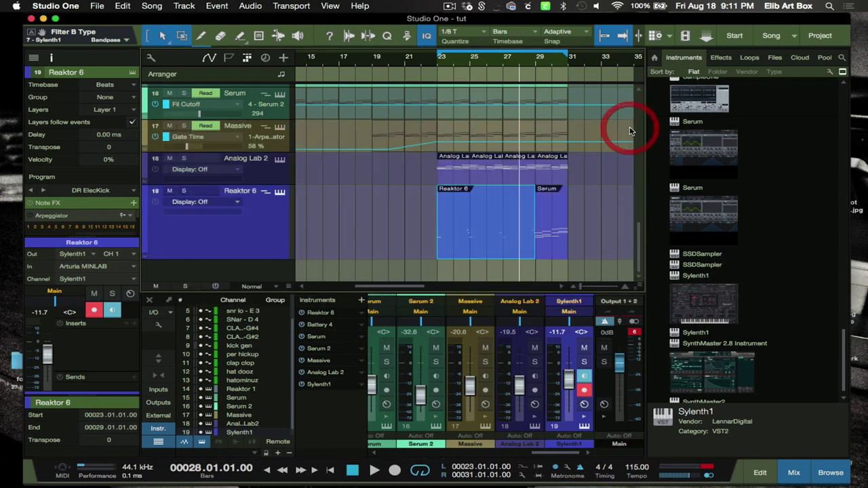
{"action": "left_click", "coordinate": [268, 192]}
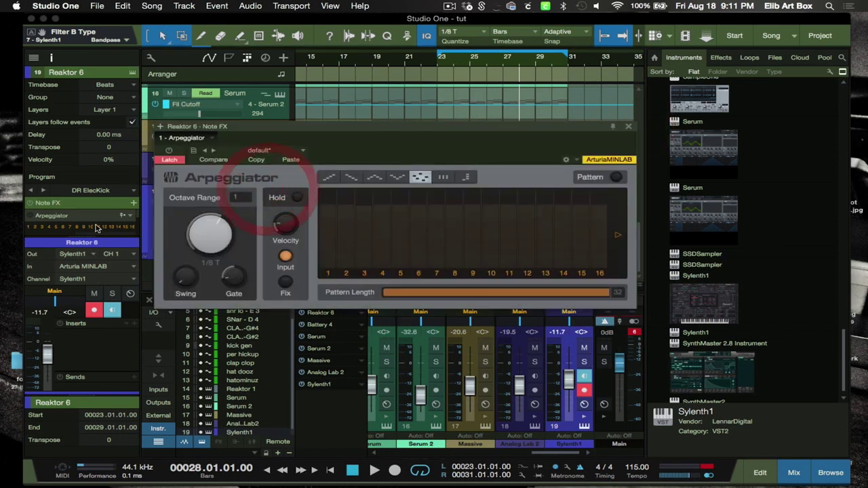
{"action": "right_click", "coordinate": [129, 216]}
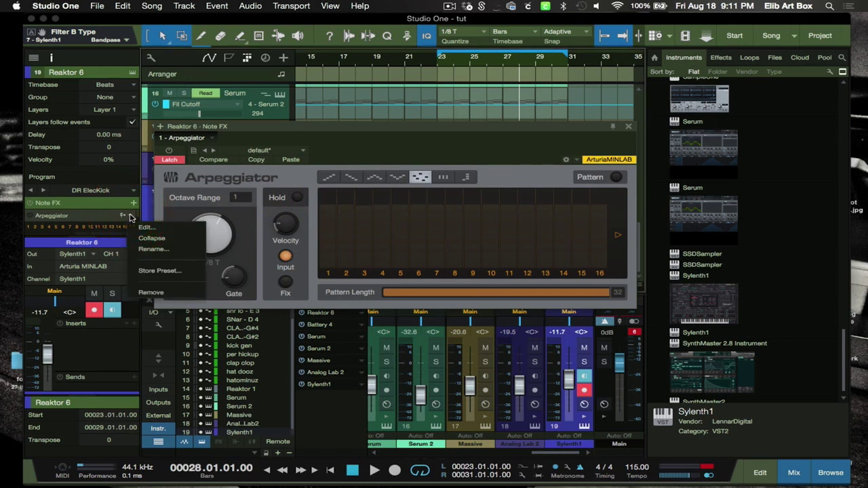
{"action": "left_click", "coordinate": [151, 292]}
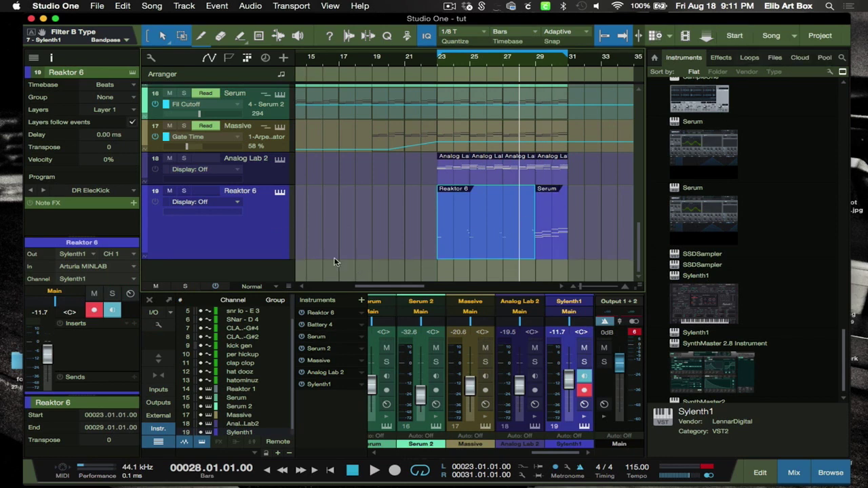
Examine the Sylenth1 instrument on track 19 with its DR ElecKick preset, and close its window
{"action": "left_click", "coordinate": [262, 249]}
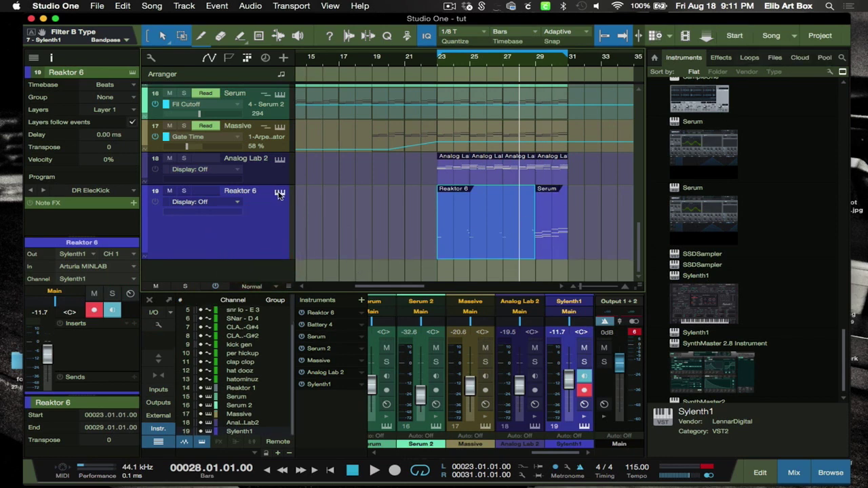
{"action": "left_click", "coordinate": [279, 192]}
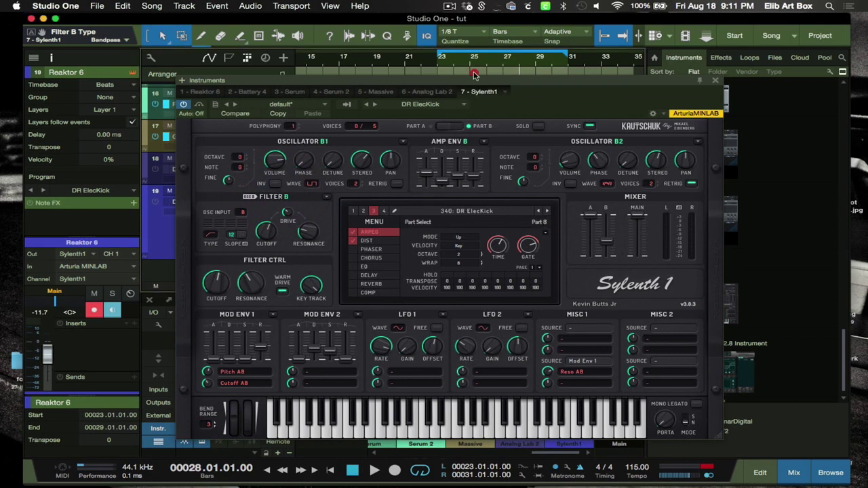
{"action": "left_click_drag", "start_coordinate": [475, 80], "coordinate": [442, 52]}
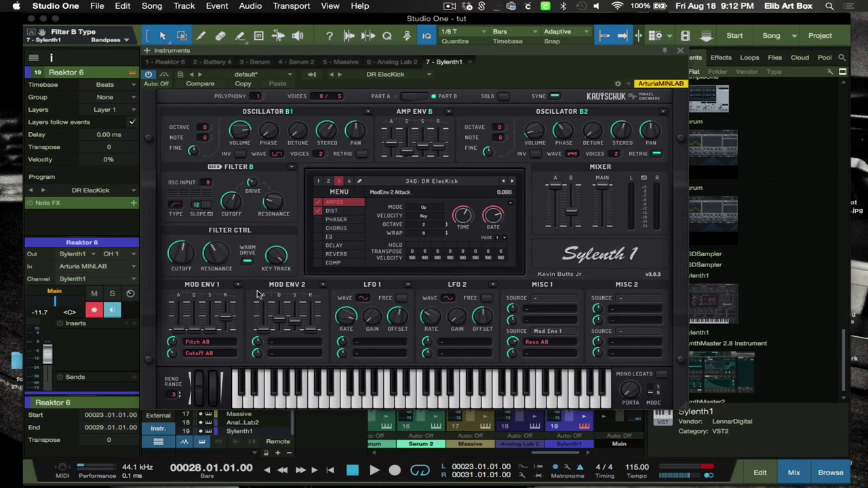
{"action": "left_click", "coordinate": [683, 52]}
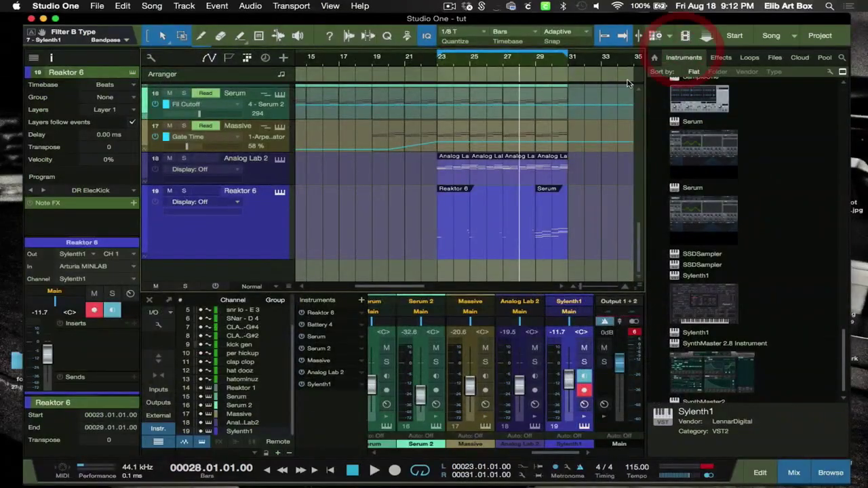
Play the arrangement from bar 23 and solo Reaktor 6 track 19 to hear the bass alone
{"action": "key", "text": "KP_Subtract"}
{"action": "key", "text": "KP_Subtract"}
{"action": "key", "text": "KP_Subtract"}
{"action": "key", "text": "KP_Subtract"}
{"action": "key", "text": "KP_Subtract"}
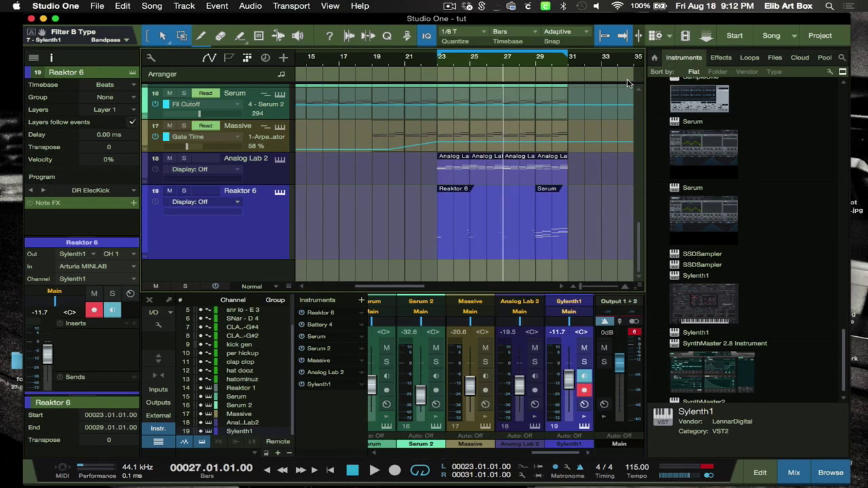
{"action": "key", "text": "space"}
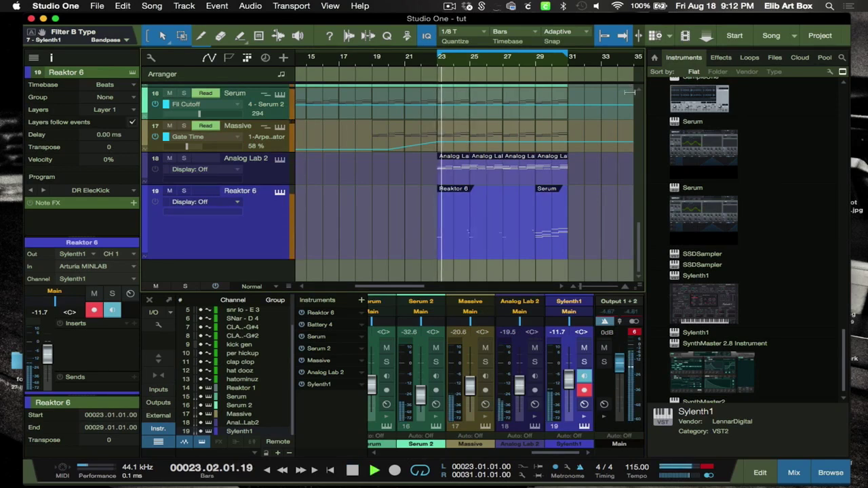
{"action": "left_click", "coordinate": [184, 190]}
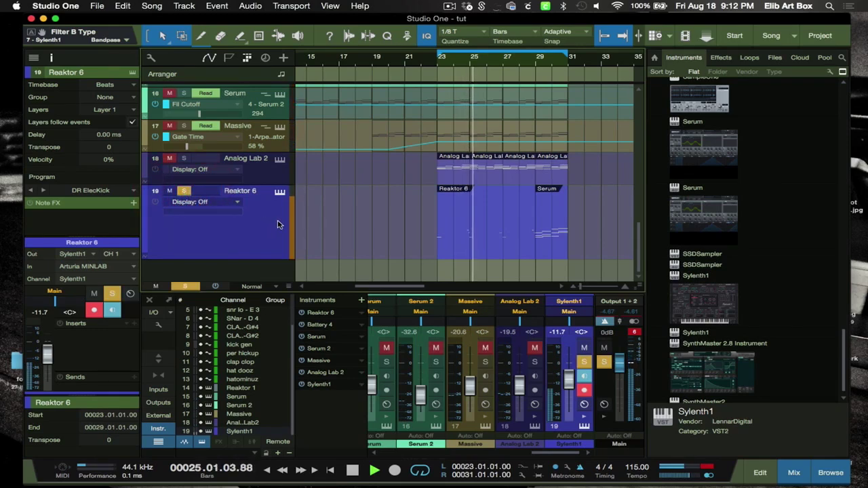
{"action": "scroll", "coordinate": [427, 234], "scroll_direction": "left", "scroll_amount": 2}
{"action": "scroll", "coordinate": [439, 234], "scroll_direction": "up", "scroll_amount": 1}
{"action": "scroll", "coordinate": [439, 234], "scroll_direction": "right", "scroll_amount": 3}
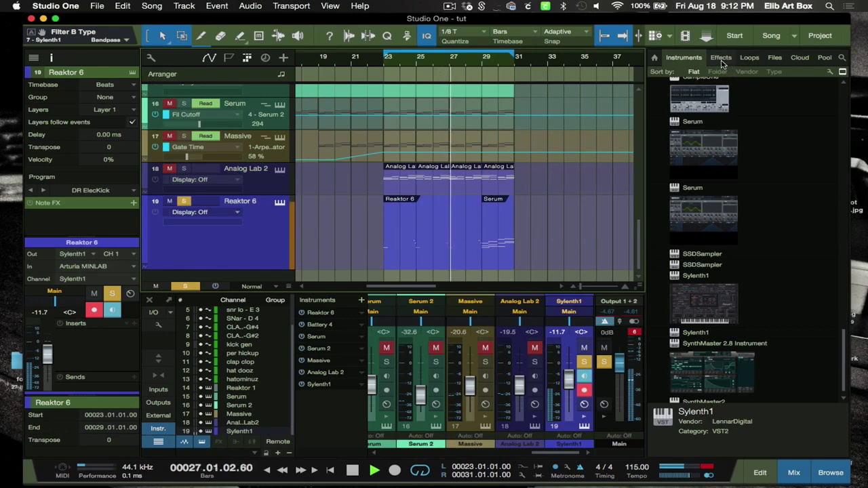
Insert RedlightDist on Reaktor 6 track 19 with the Broken BD - Mike preset, and unsolo the track
{"action": "left_click", "coordinate": [722, 60]}
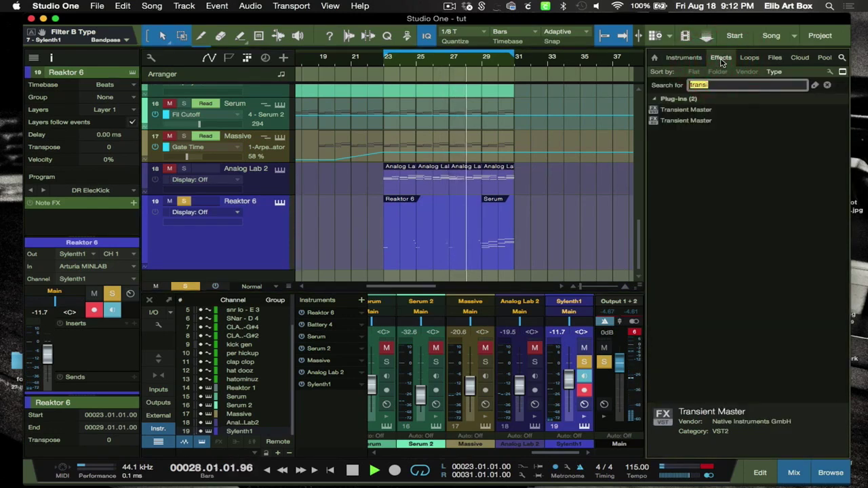
{"action": "type", "text": "red"}
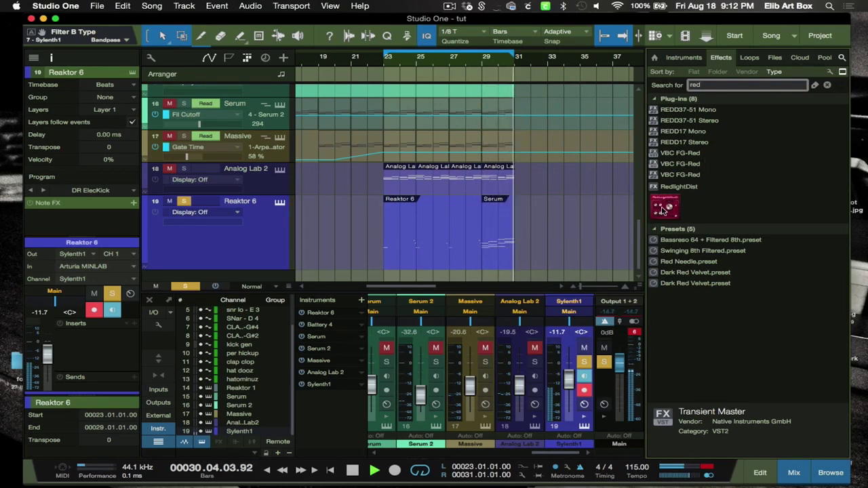
{"action": "left_click_drag", "start_coordinate": [663, 211], "coordinate": [433, 244]}
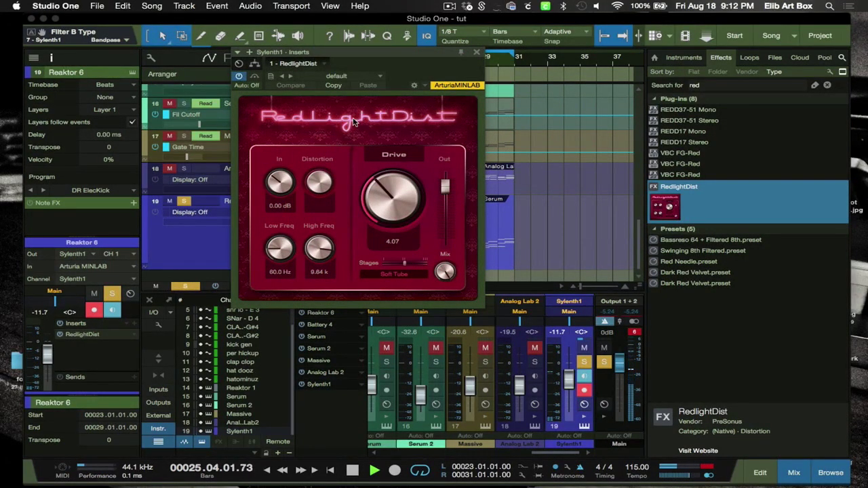
{"action": "left_click", "coordinate": [365, 77]}
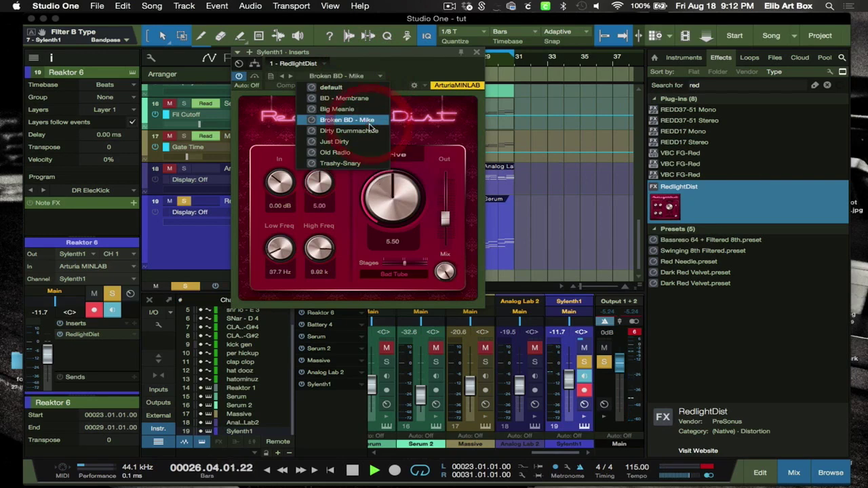
{"action": "left_click", "coordinate": [371, 120]}
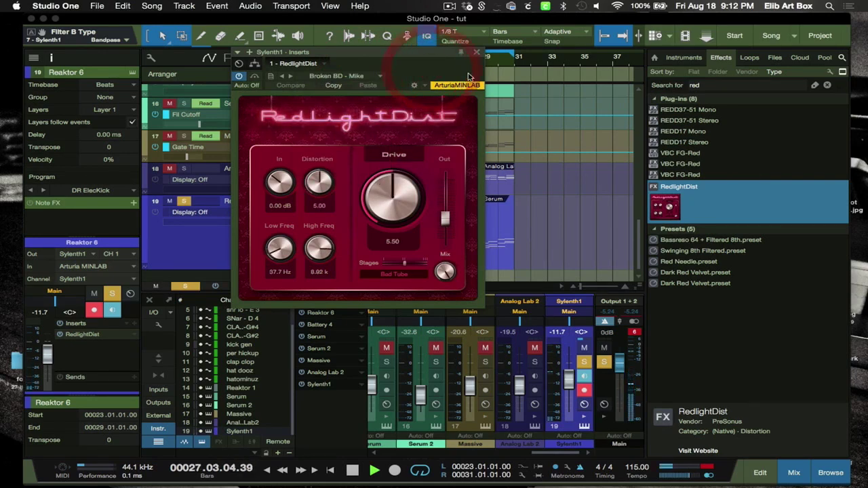
{"action": "left_click", "coordinate": [478, 53]}
{"action": "left_click", "coordinate": [186, 202]}
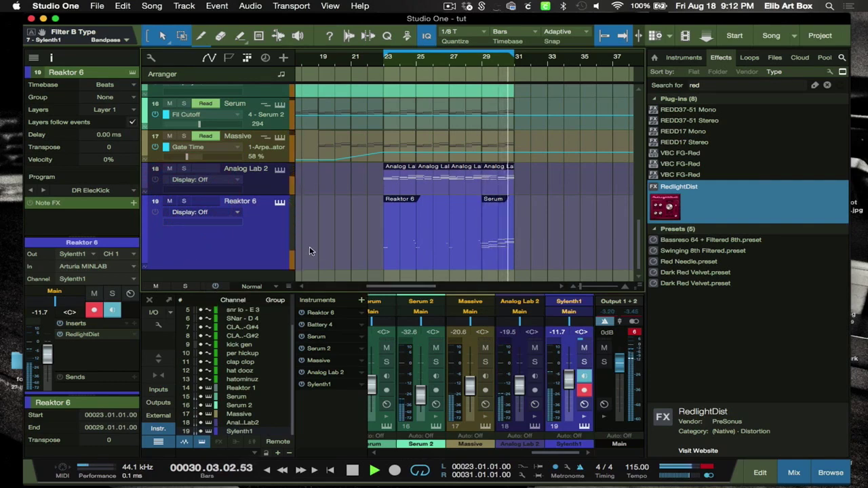
{"action": "key", "text": "space"}
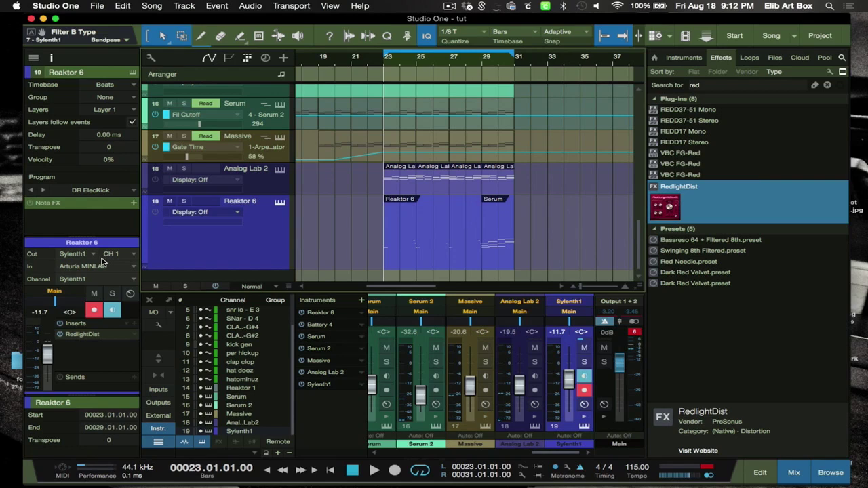
Expand the mixer to show the inserts, and set RedlightDist's Drive to 8.91 and Stages to 3 on the Sylenth1 channel during playback
{"action": "left_click", "coordinate": [157, 364]}
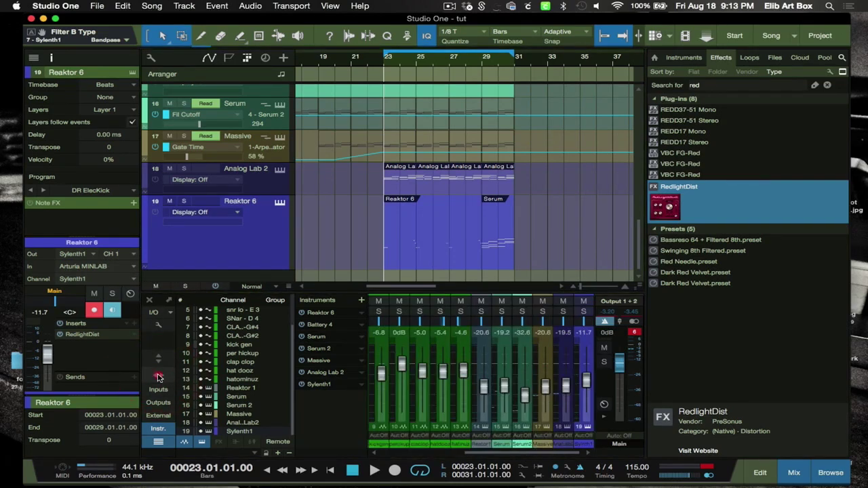
{"action": "left_click", "coordinate": [157, 364]}
{"action": "left_click", "coordinate": [157, 359]}
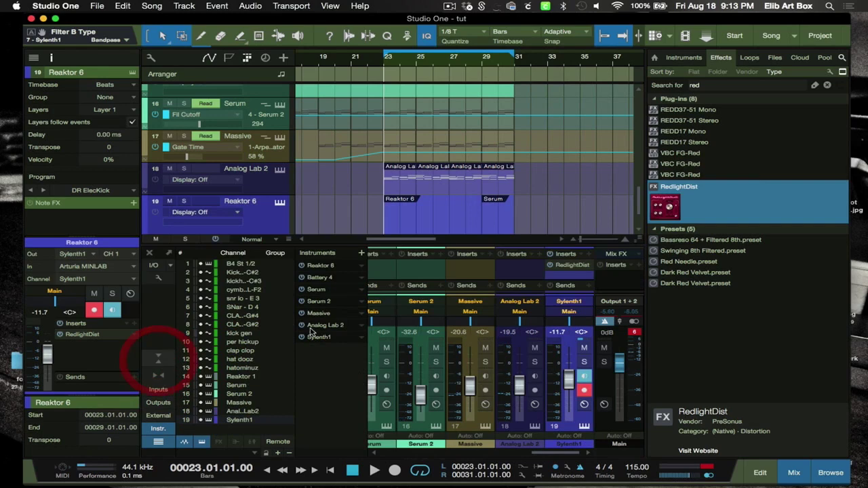
{"action": "left_click", "coordinate": [572, 265]}
{"action": "key", "text": "space"}
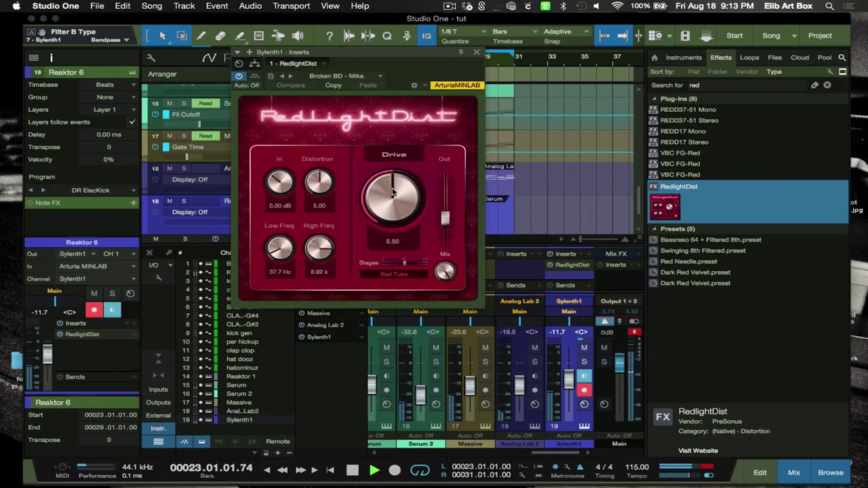
{"action": "left_click_drag", "start_coordinate": [397, 190], "coordinate": [386, 152]}
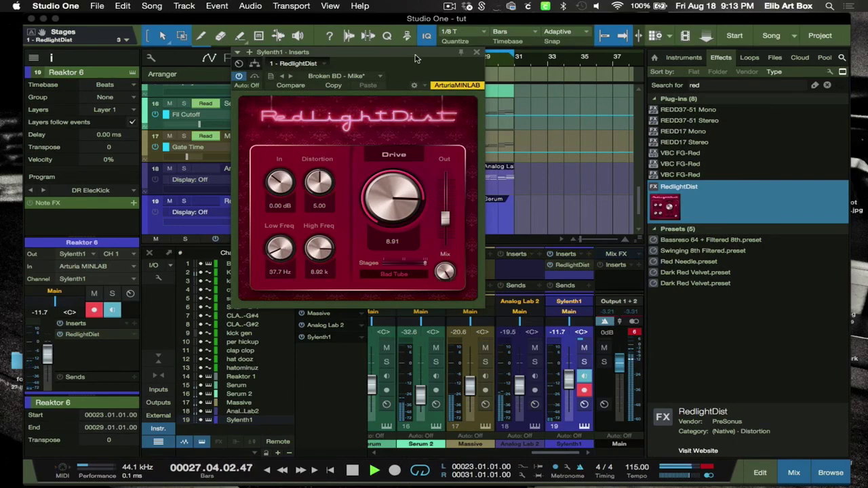
{"action": "left_click_drag", "start_coordinate": [417, 55], "coordinate": [599, 96]}
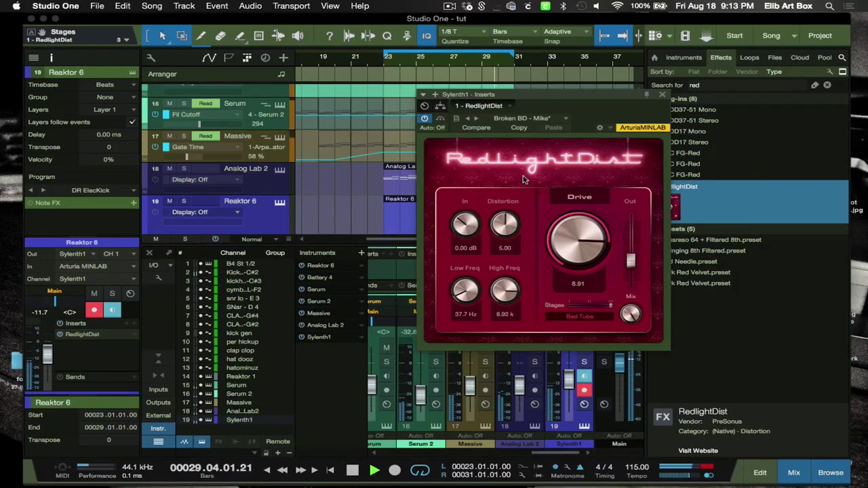
{"action": "left_click", "coordinate": [662, 95]}
{"action": "key", "text": "space"}
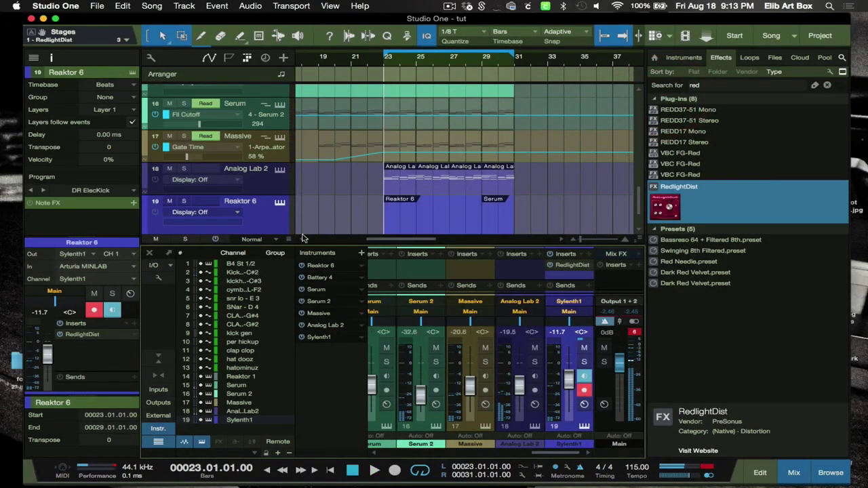
Insert a Pro EQ after RedlightDist on the Sylenth1 channel and start playback from bar 23
{"action": "scroll", "coordinate": [348, 194], "scroll_direction": "down", "scroll_amount": 3}
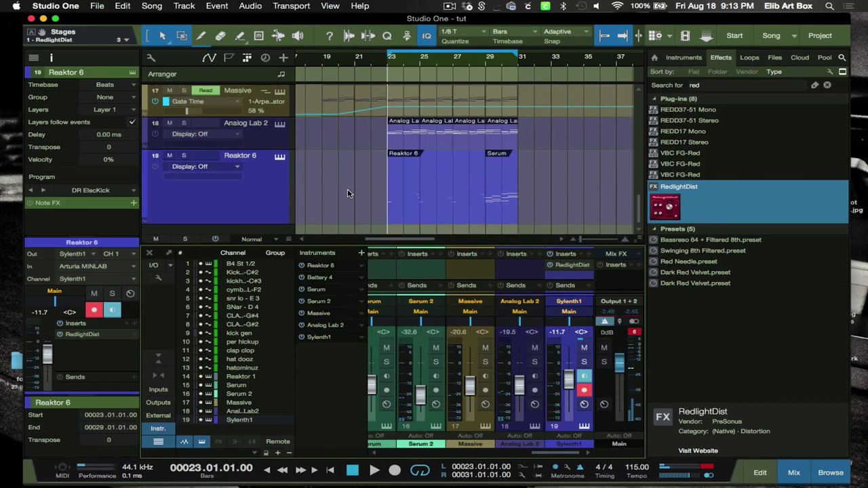
{"action": "left_click", "coordinate": [353, 185]}
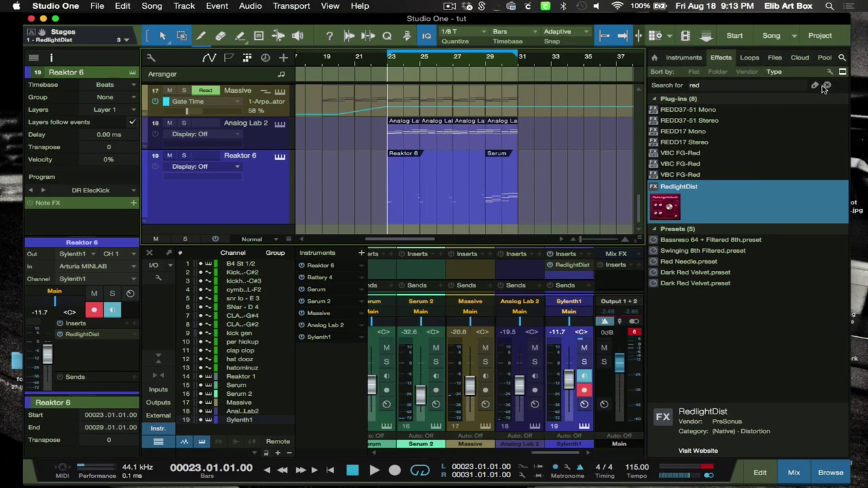
{"action": "left_click", "coordinate": [788, 86]}
{"action": "type", "text": "eq"}
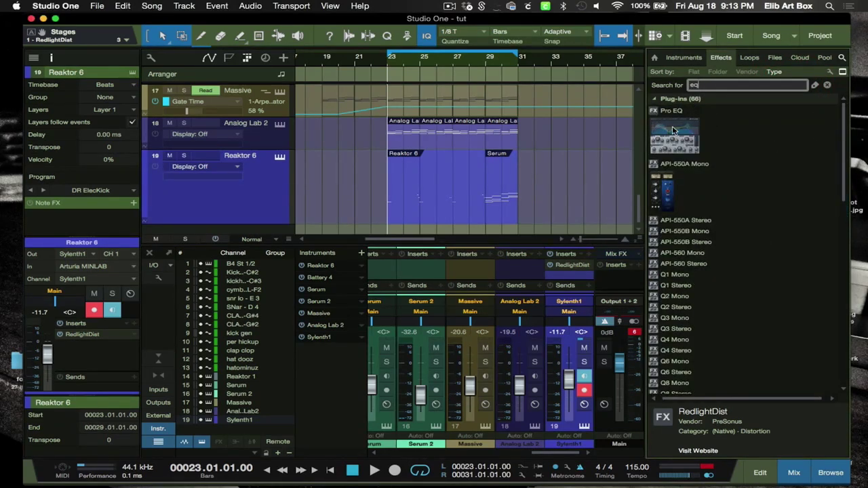
{"action": "left_click_drag", "start_coordinate": [673, 130], "coordinate": [564, 272]}
{"action": "key", "text": "space"}
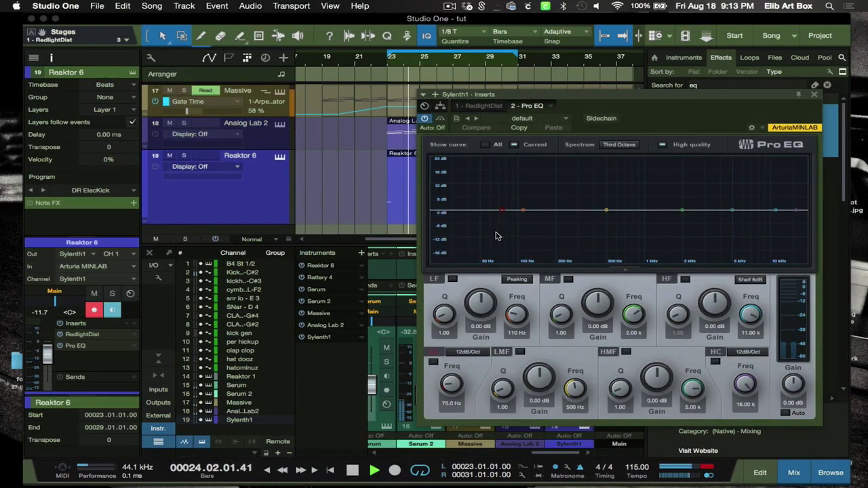
{"action": "left_click", "coordinate": [600, 119]}
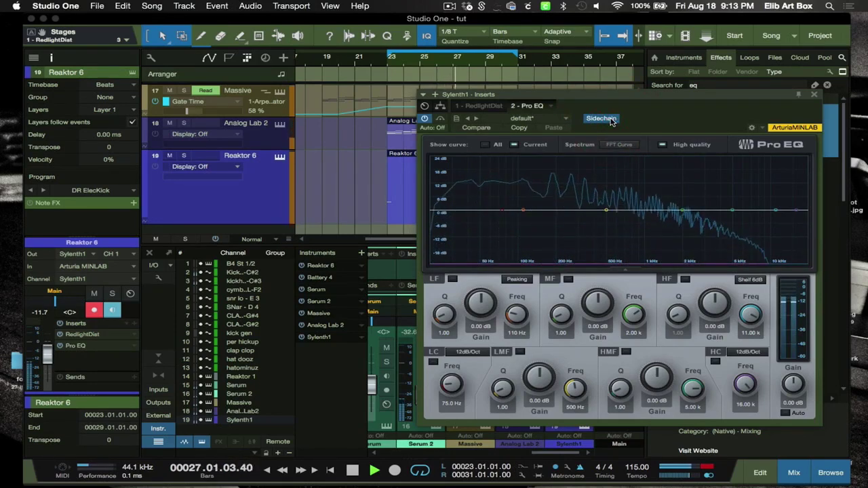
{"action": "key", "text": "space"}
{"action": "left_click_drag", "start_coordinate": [623, 94], "coordinate": [713, 93]}
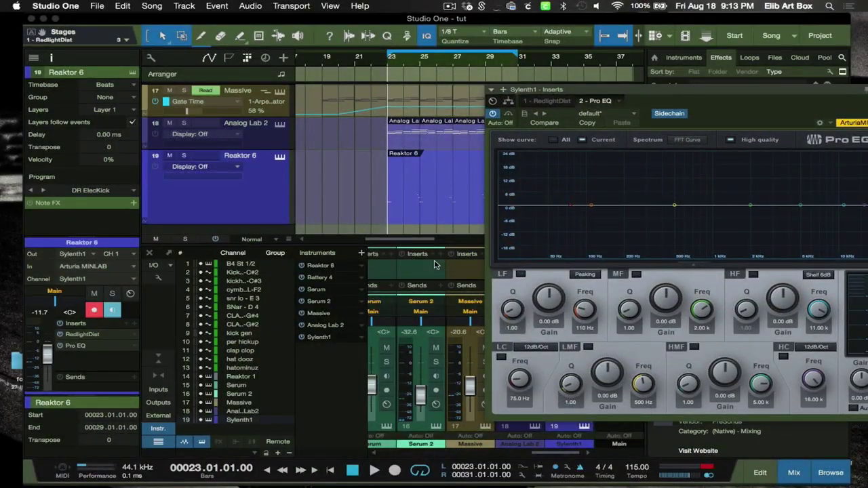
{"action": "scroll", "coordinate": [436, 286], "scroll_direction": "left", "scroll_amount": 7}
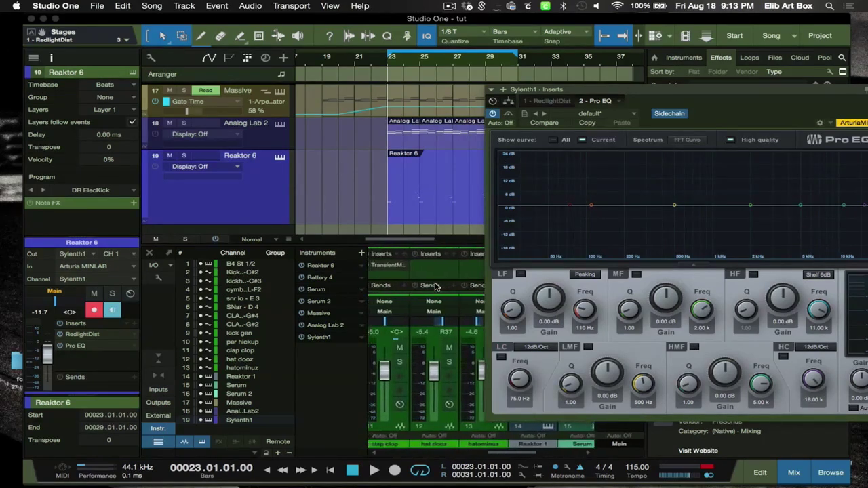
{"action": "scroll", "coordinate": [436, 286], "scroll_direction": "right", "scroll_amount": 8}
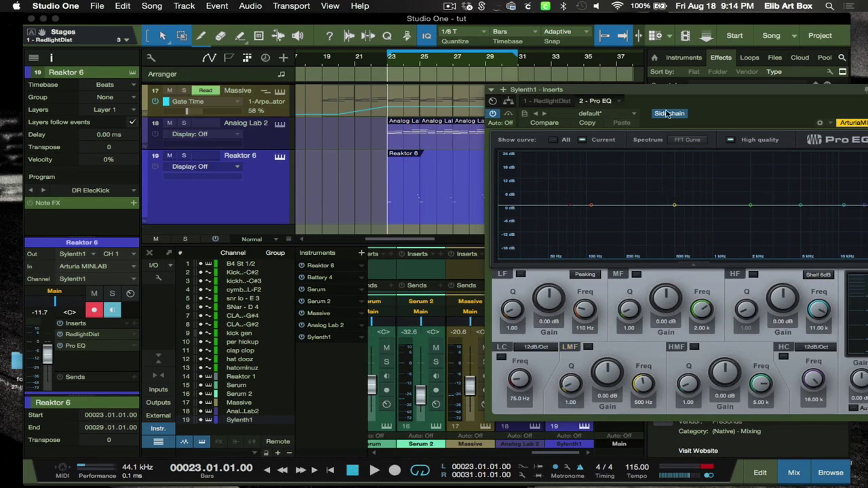
{"action": "left_click", "coordinate": [687, 139]}
{"action": "left_click", "coordinate": [612, 114]}
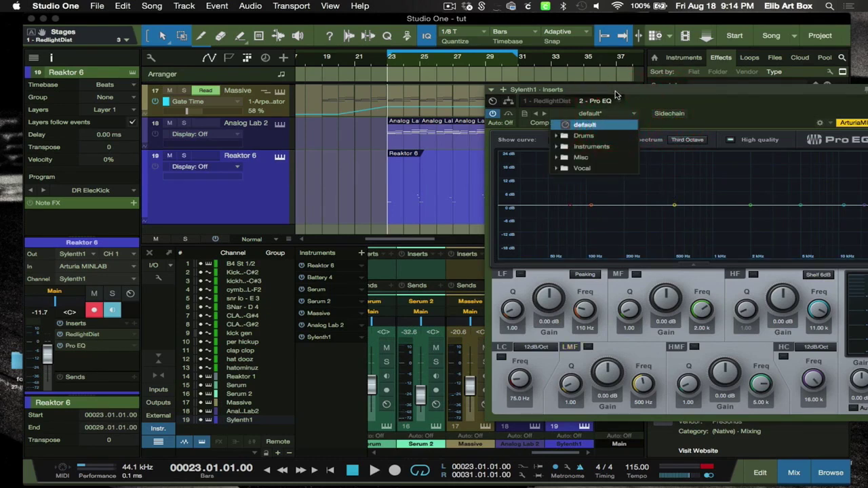
{"action": "left_click_drag", "start_coordinate": [616, 91], "coordinate": [457, 114]}
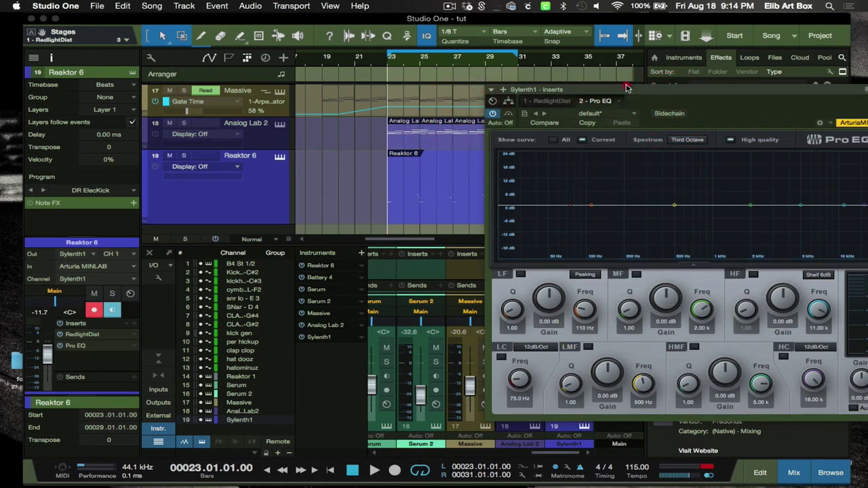
{"action": "left_click_drag", "start_coordinate": [627, 88], "coordinate": [443, 86]}
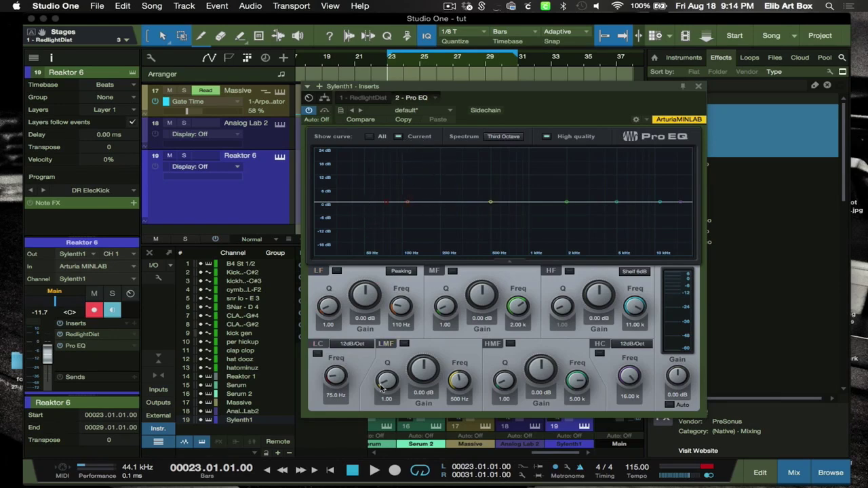
During playback, enable the Pro EQ's low cut at 148 Hz and boost the low-mid band by 2.12 dB at 513 Hz
{"action": "left_click", "coordinate": [319, 353]}
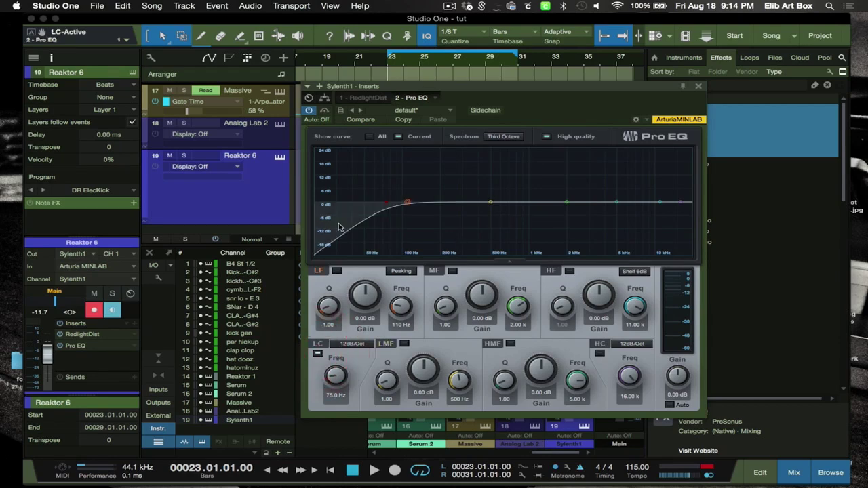
{"action": "key", "text": "space"}
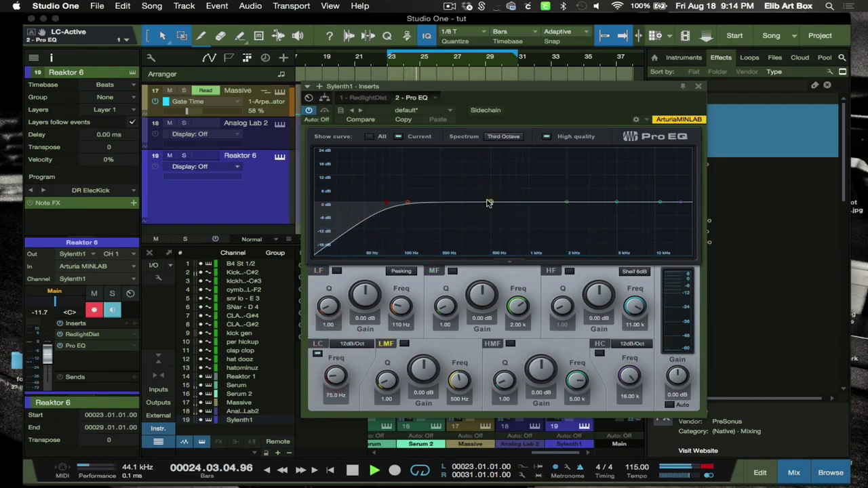
{"action": "left_click_drag", "start_coordinate": [391, 205], "coordinate": [424, 204]}
{"action": "left_click_drag", "start_coordinate": [490, 203], "coordinate": [492, 199]}
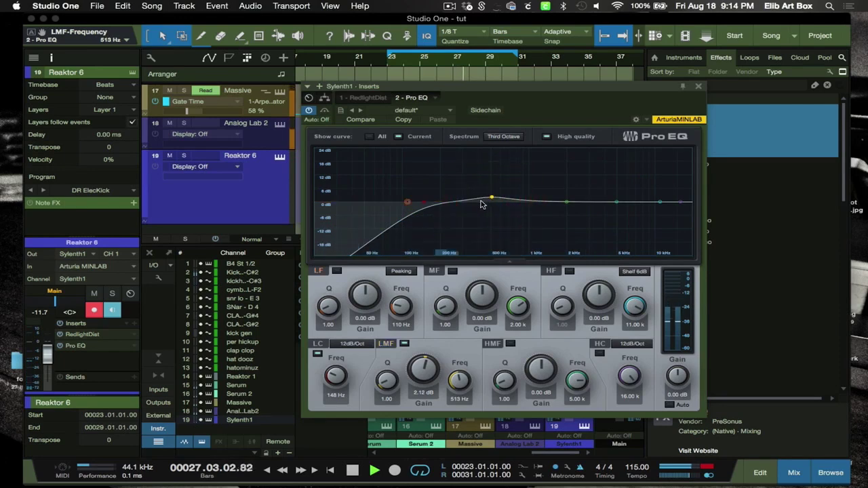
Close the Pro EQ, set the Sylenth1 channel fader to -6.4 dB, and stop playback
{"action": "left_click", "coordinate": [698, 86]}
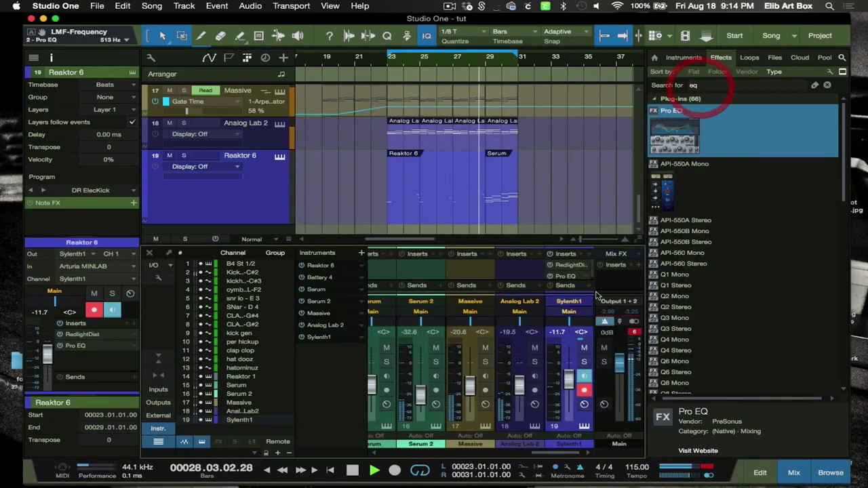
{"action": "left_click_drag", "start_coordinate": [569, 387], "coordinate": [568, 379]}
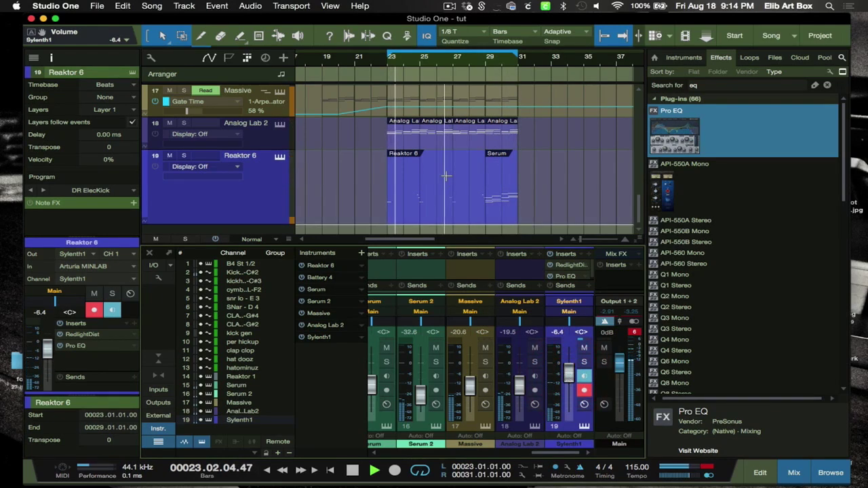
{"action": "key", "text": "space"}
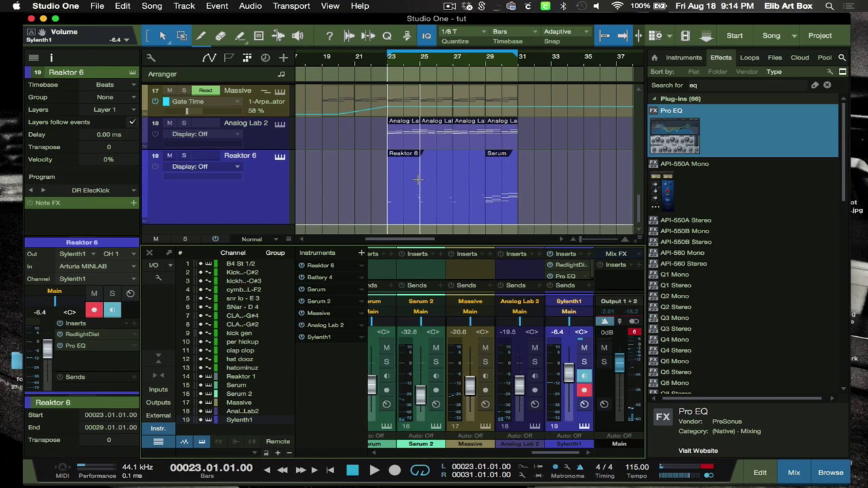
Examine the Reaktor 6 and Serum events on track 19 across bars 23 to 31
{"action": "left_click", "coordinate": [500, 207]}
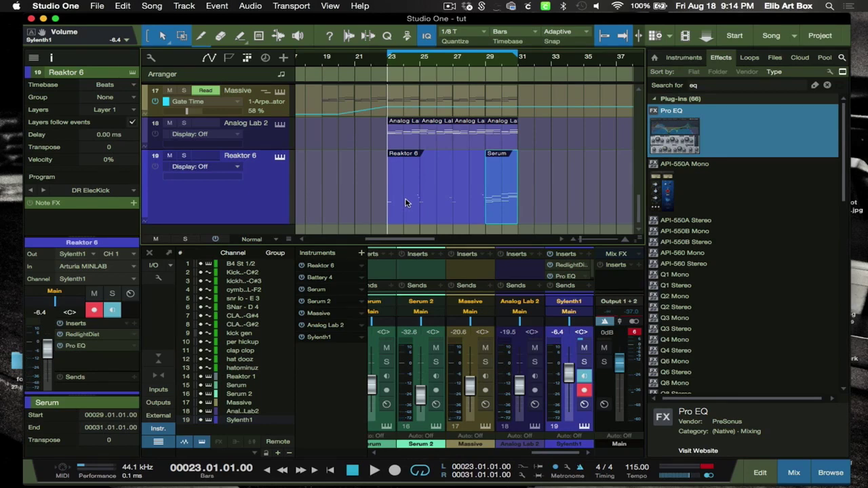
{"action": "left_click", "coordinate": [455, 203]}
{"action": "left_click", "coordinate": [499, 209]}
{"action": "scroll", "coordinate": [441, 135], "scroll_direction": "down", "scroll_amount": 1}
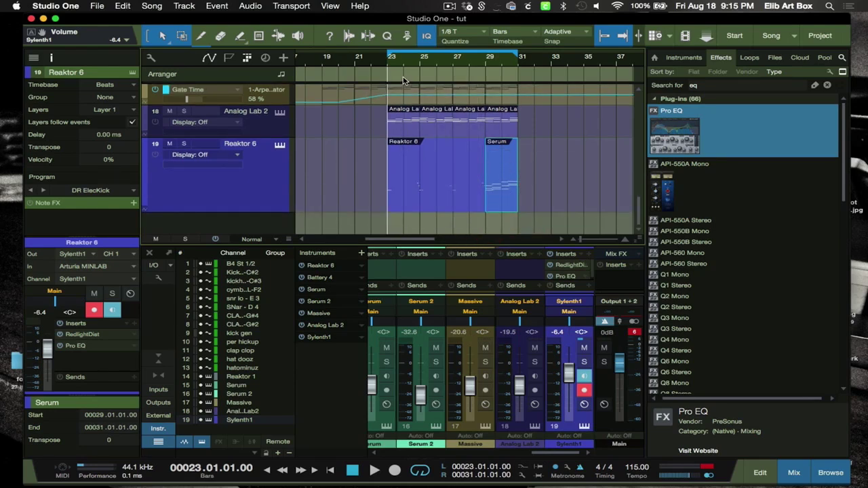
{"action": "scroll", "coordinate": [402, 80], "scroll_direction": "up", "scroll_amount": 3}
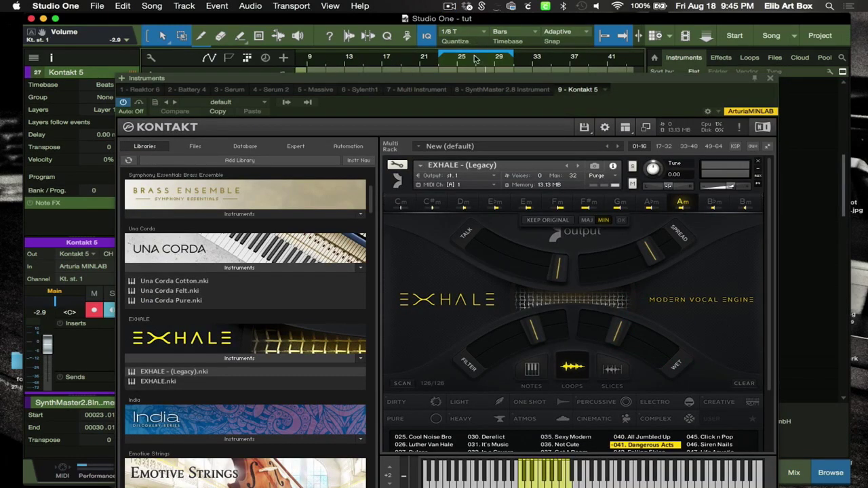
Bounce the Kontakt 5 event at bar 30 on track 27 to an audio track, and delete the muted original event
{"action": "left_click_drag", "start_coordinate": [411, 80], "coordinate": [349, 107]}
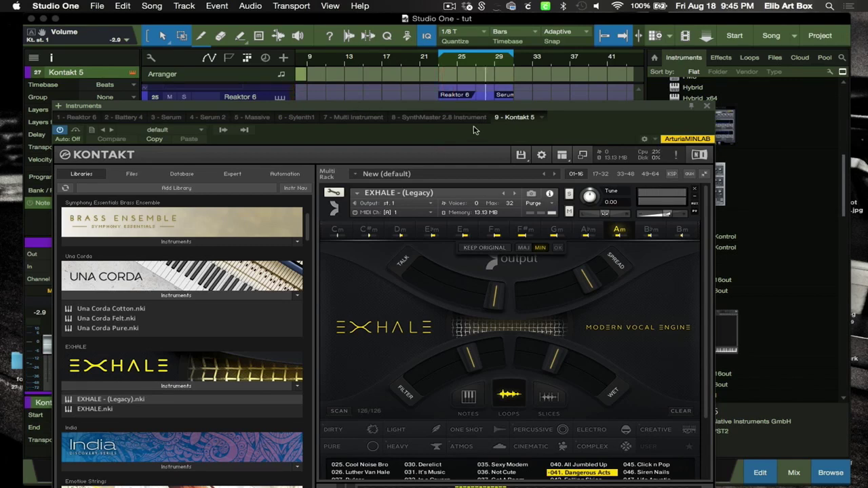
{"action": "left_click", "coordinate": [705, 108]}
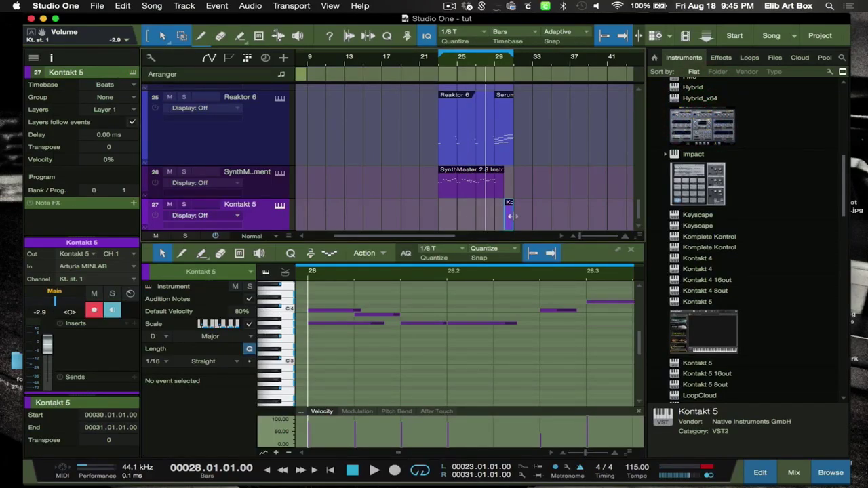
{"action": "key", "text": "super+b"}
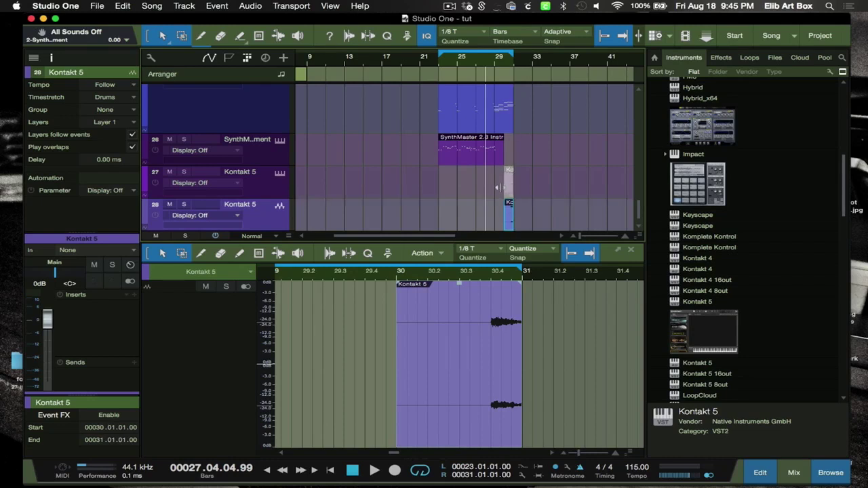
{"action": "left_click", "coordinate": [511, 188]}
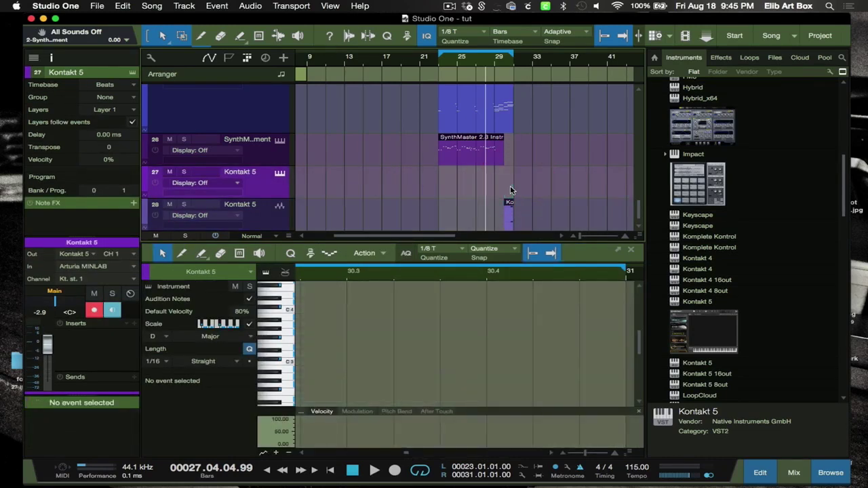
Open EXHALE in Kontakt 5 on track 27, audition 049. Gasp, load 069. Touch a Nerve, and start the song playing
{"action": "left_click", "coordinate": [280, 175]}
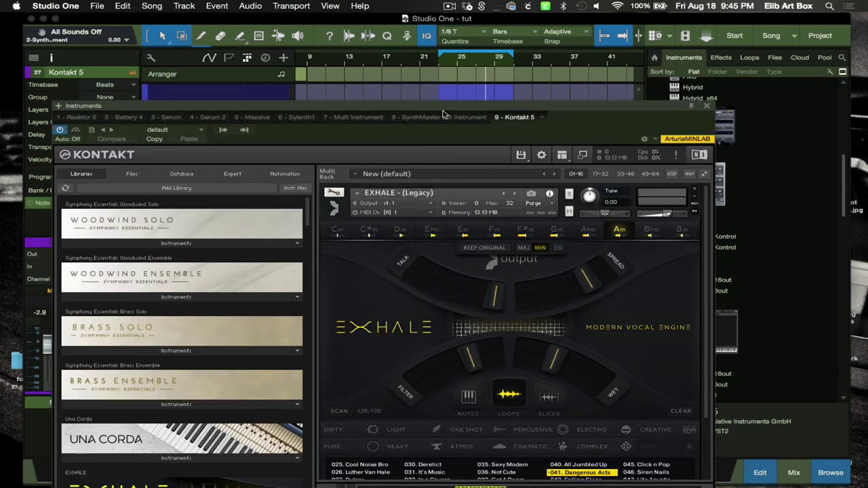
{"action": "left_click_drag", "start_coordinate": [439, 108], "coordinate": [439, 20]}
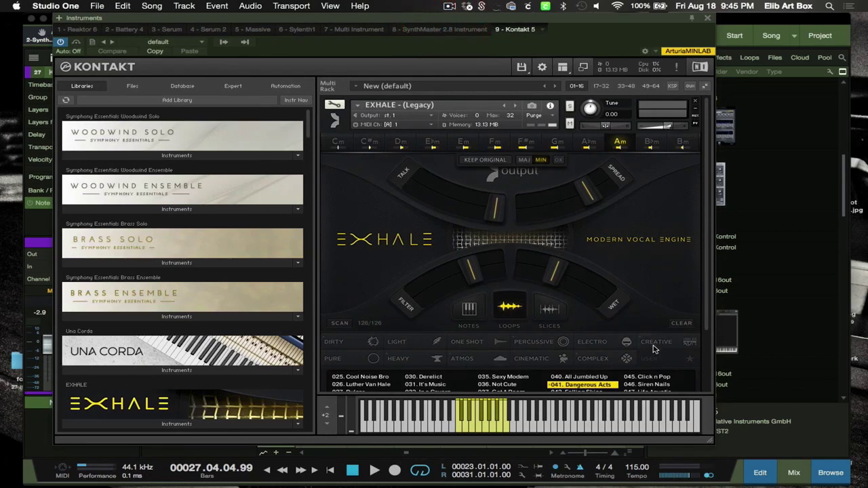
{"action": "scroll", "coordinate": [642, 367], "scroll_direction": "down", "scroll_amount": 3}
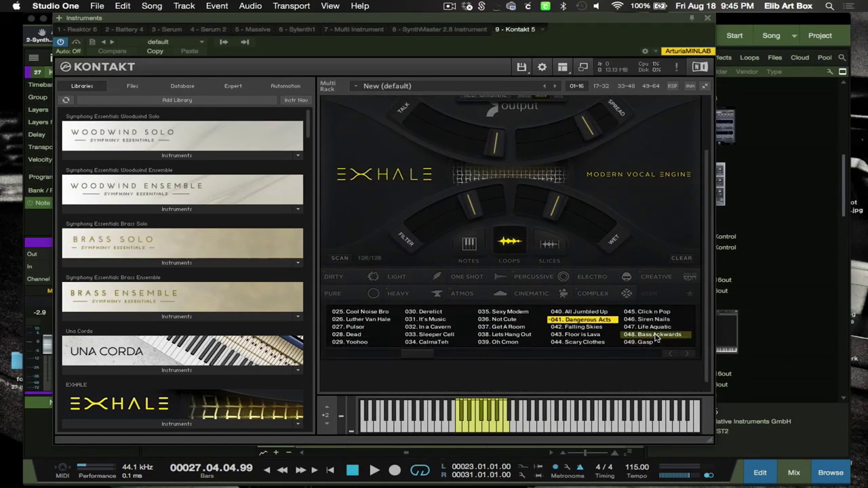
{"action": "left_click", "coordinate": [645, 343]}
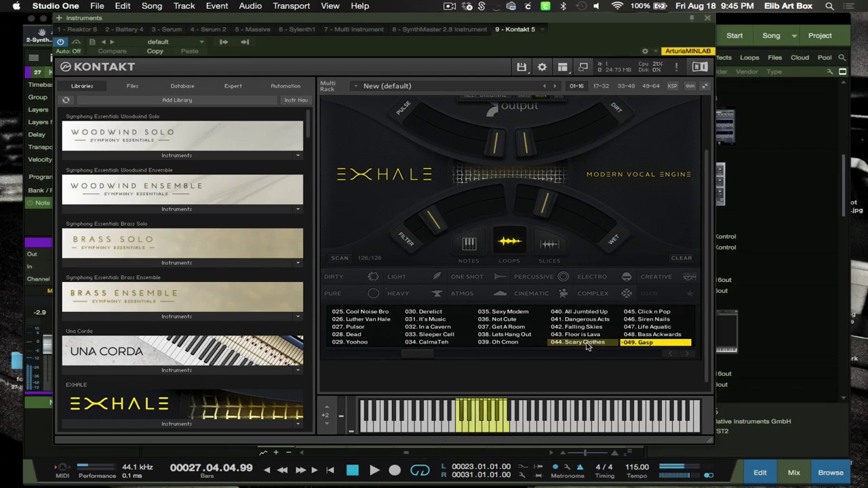
{"action": "left_click", "coordinate": [662, 329]}
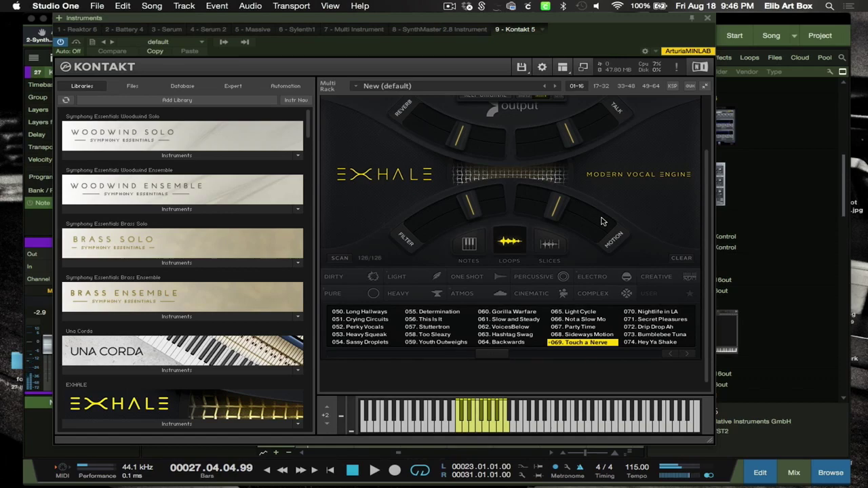
{"action": "key", "text": "space"}
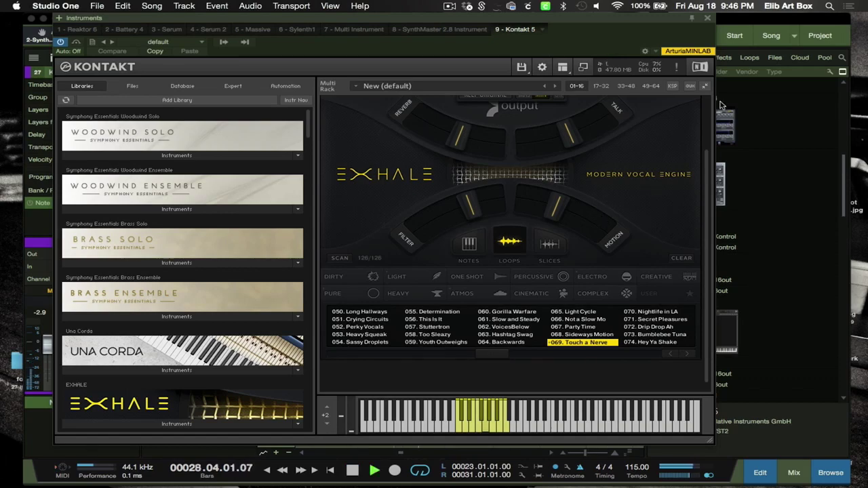
Bounce the Kontakt 5 event in bars 26 to 28 to audio, and record another Kontakt 5 part across bars 23 to 31
{"action": "left_click_drag", "start_coordinate": [620, 22], "coordinate": [597, 115]}
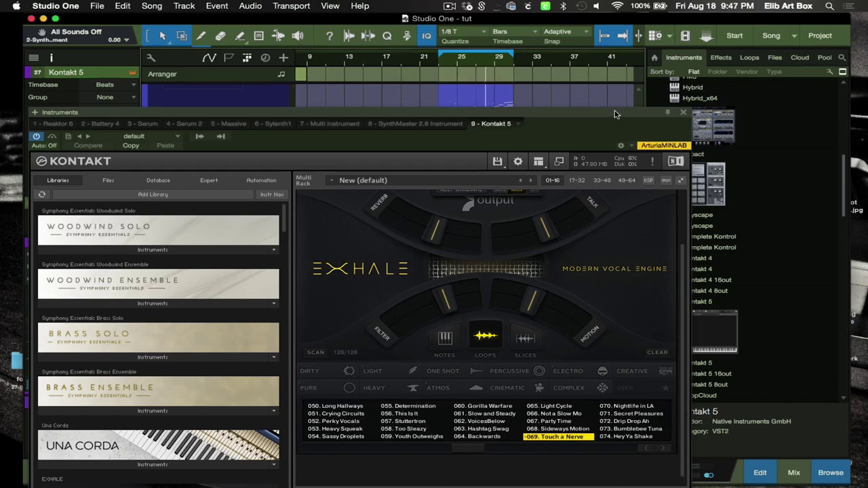
{"action": "left_click_drag", "start_coordinate": [609, 109], "coordinate": [800, 401]}
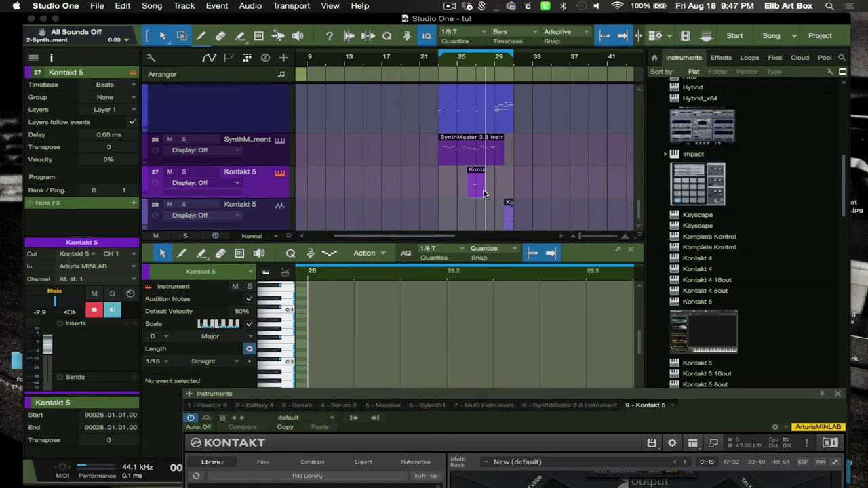
{"action": "key", "text": "super+b"}
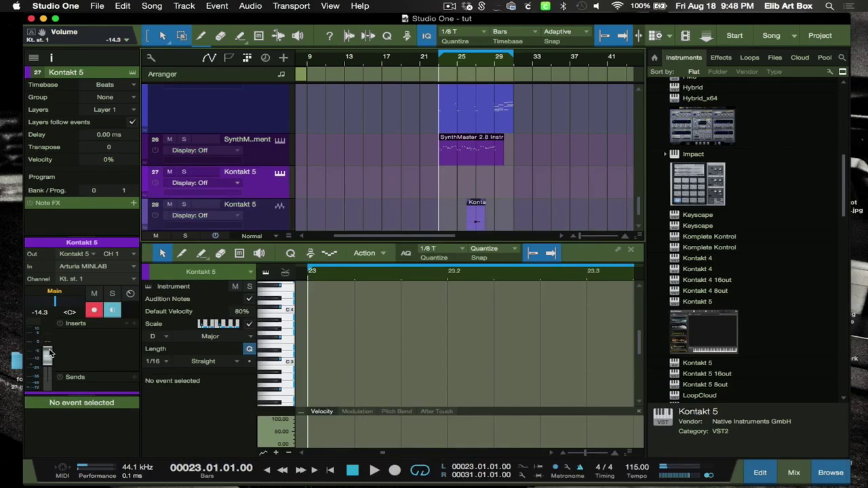
{"action": "key", "text": "KP_Multiply"}
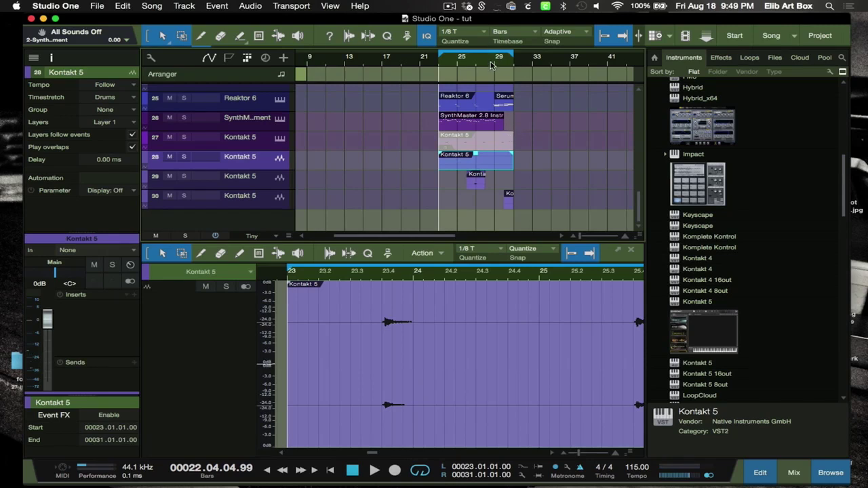
Examine the SynthMaster 2.8 event's notes around bar 29, and open its instrument to view the LD Dreamer 2 UK preset settings
{"action": "left_click", "coordinate": [497, 128]}
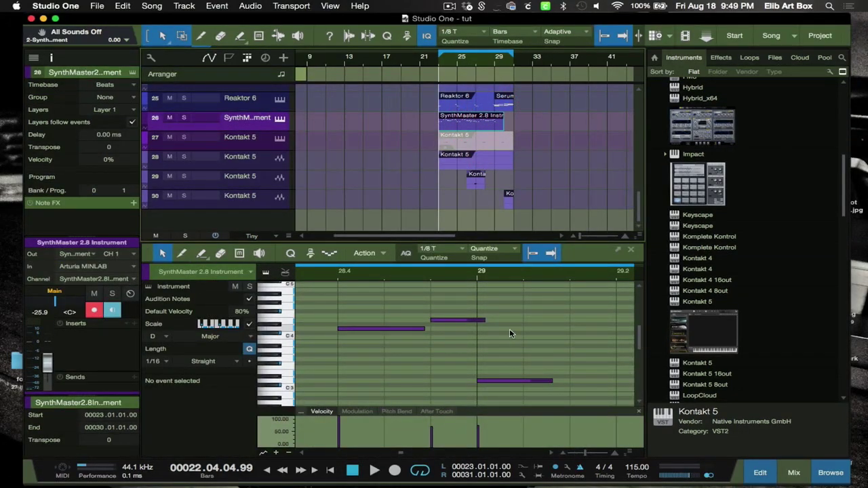
{"action": "scroll", "coordinate": [511, 333], "scroll_direction": "right", "scroll_amount": 5}
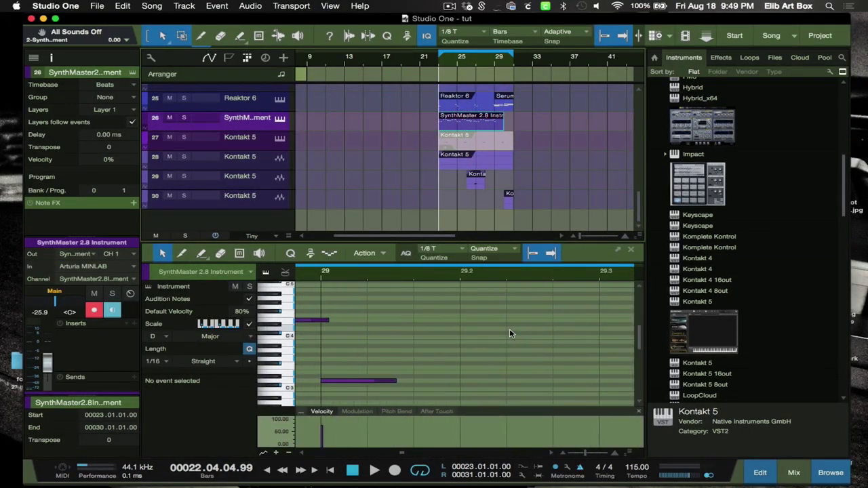
{"action": "scroll", "coordinate": [510, 333], "scroll_direction": "left", "scroll_amount": 1}
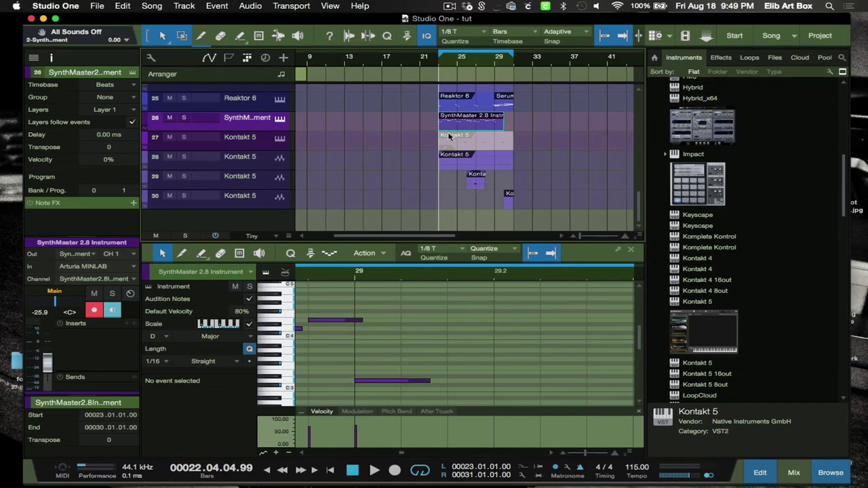
{"action": "left_click", "coordinate": [278, 121]}
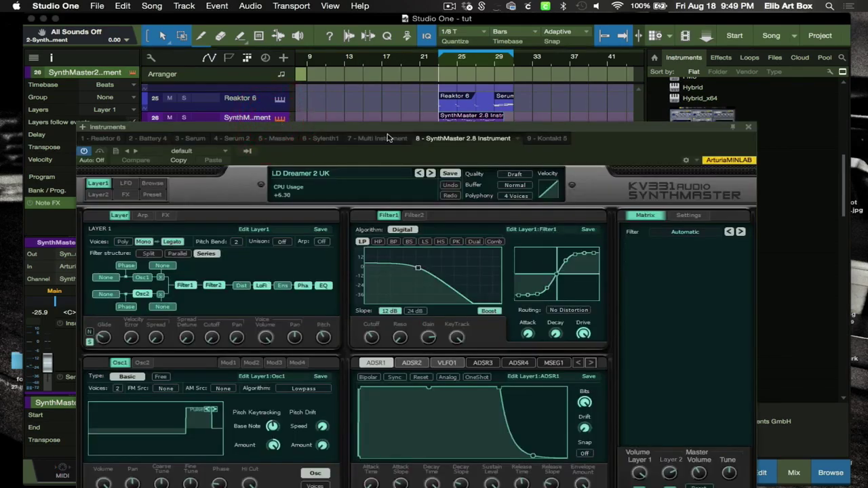
{"action": "left_click_drag", "start_coordinate": [353, 131], "coordinate": [375, 49]}
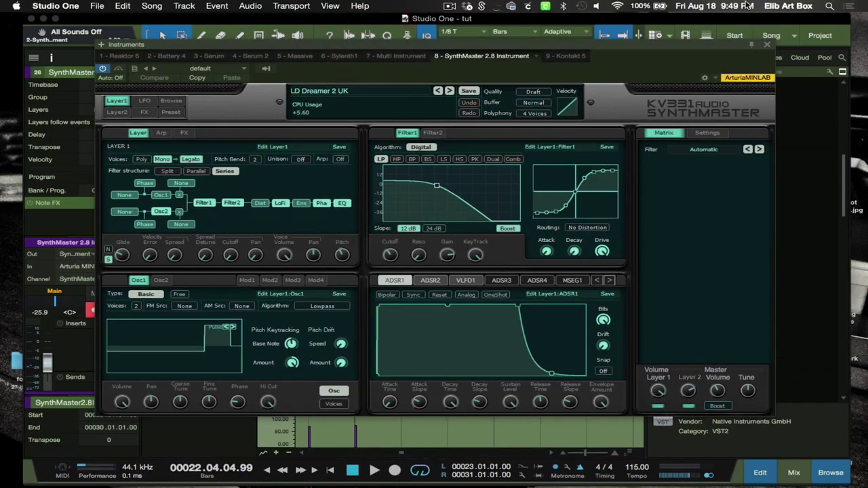
Close the SynthMaster 2.8 instrument window and play the song from bar 1
{"action": "left_click", "coordinate": [767, 46]}
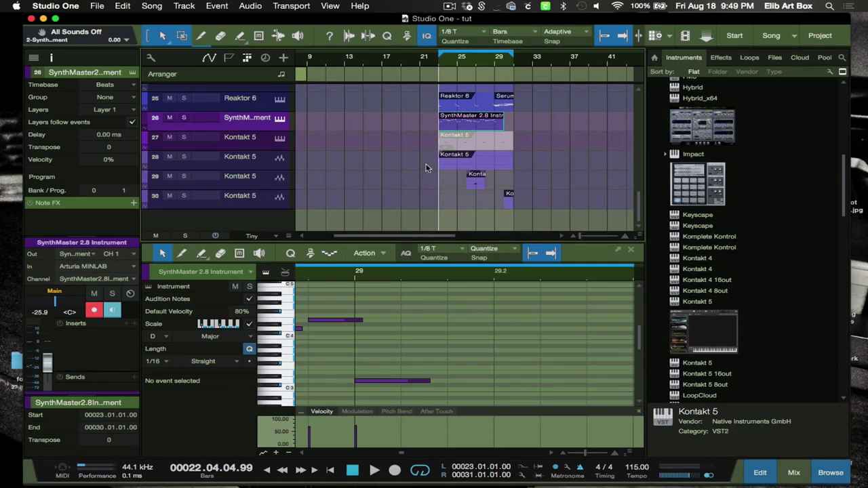
{"action": "key", "text": "space"}
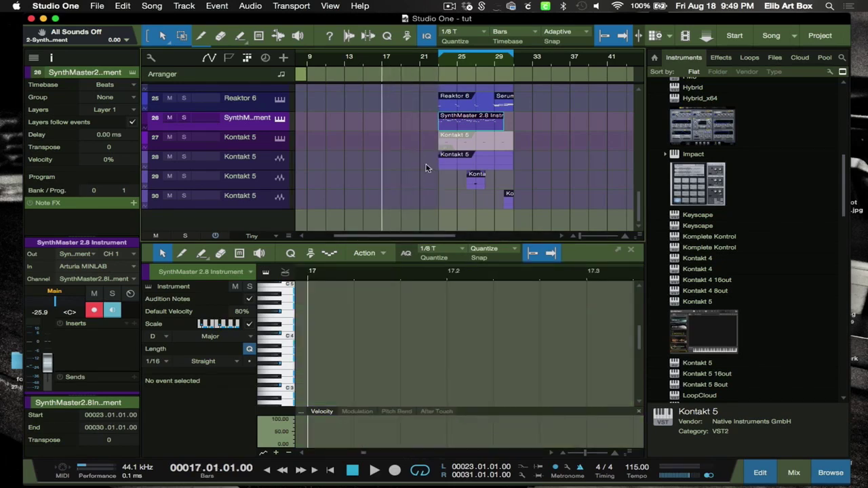
{"action": "key", "text": "comma"}
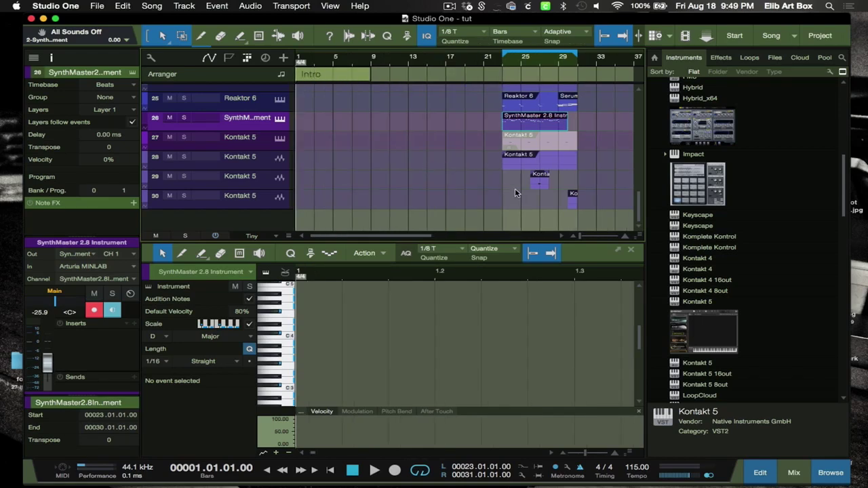
{"action": "key", "text": "space"}
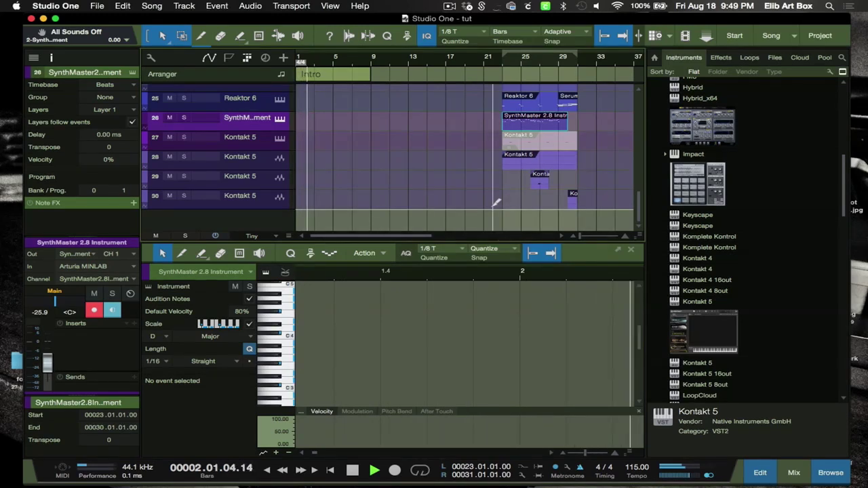
Show all tracks of the arrangement in a compact overview, and hide the note editor and the mixer during playback
{"action": "scroll", "coordinate": [496, 203], "scroll_direction": "down", "scroll_amount": 3}
{"action": "scroll", "coordinate": [496, 203], "scroll_direction": "down", "scroll_amount": 2}
{"action": "scroll", "coordinate": [496, 203], "scroll_direction": "down", "scroll_amount": 3}
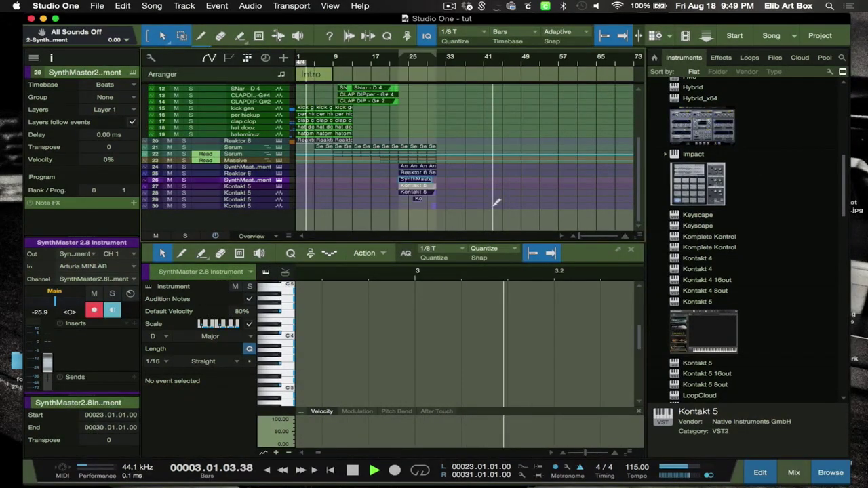
{"action": "scroll", "coordinate": [448, 153], "scroll_direction": "up", "scroll_amount": 3}
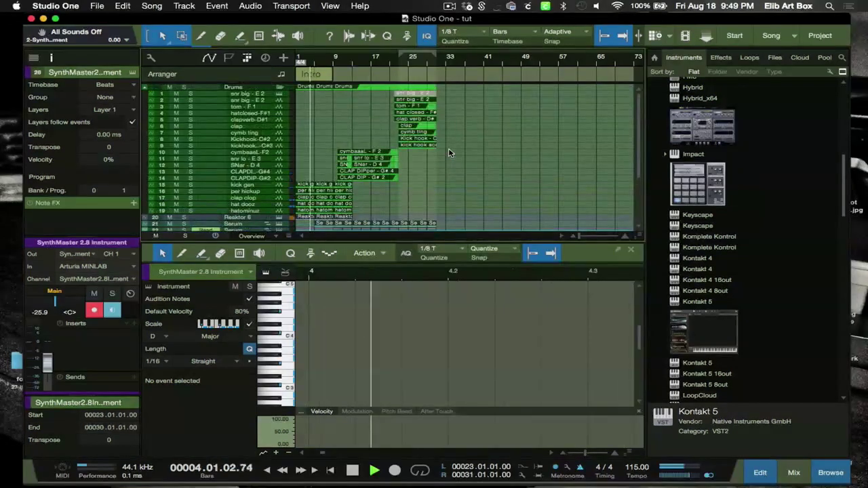
{"action": "scroll", "coordinate": [448, 153], "scroll_direction": "up", "scroll_amount": 3}
{"action": "key", "text": "F3"}
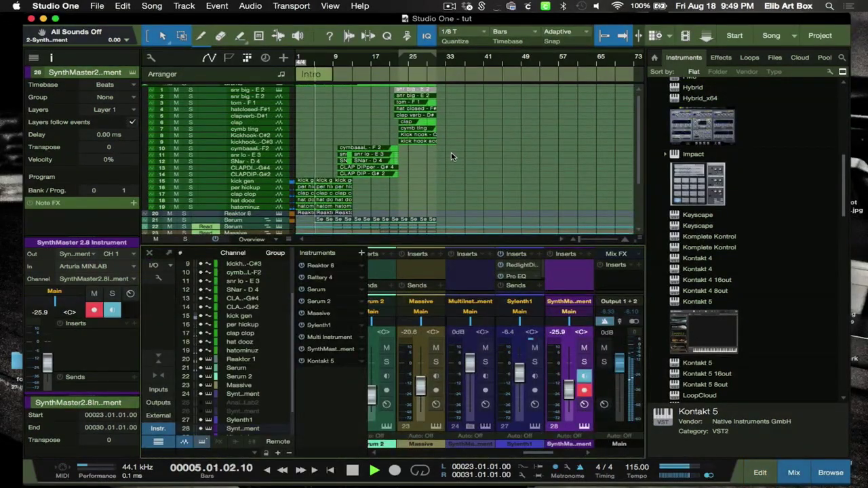
{"action": "key", "text": "F3"}
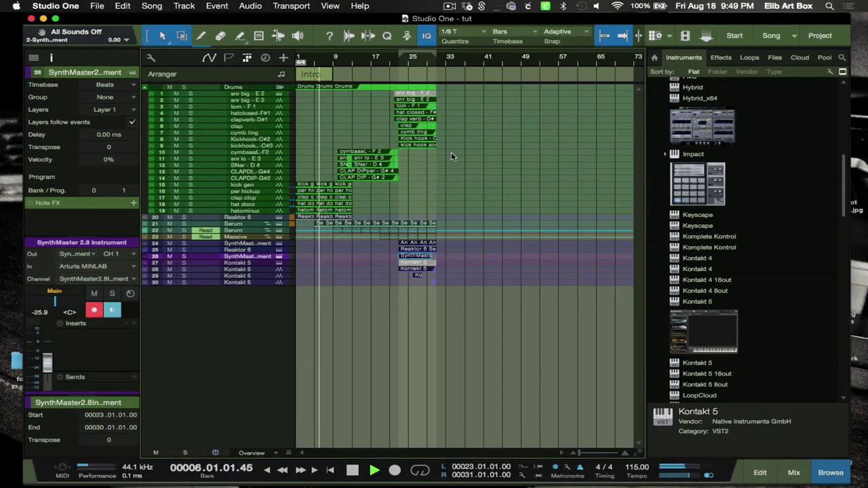
Review the drum, synth and Kontakt 5 tracks as the song plays past the end of the bar 23 to 31 section, and stop playback
{"action": "scroll", "coordinate": [450, 157], "scroll_direction": "up", "scroll_amount": 3}
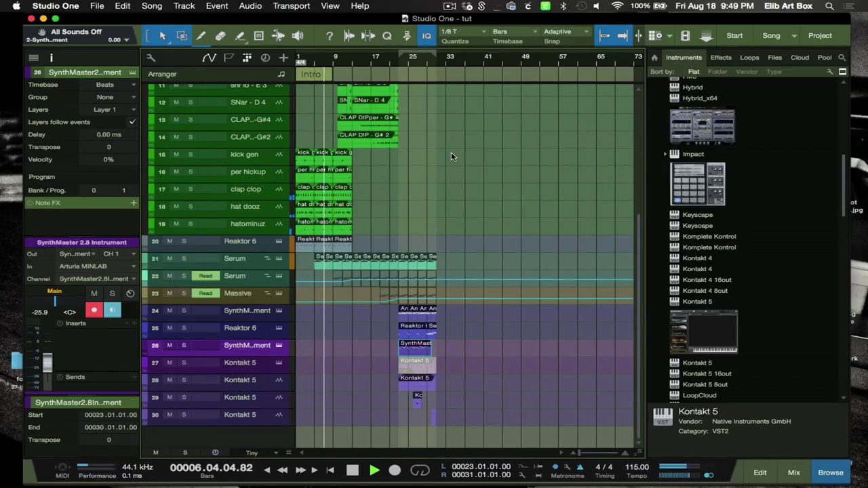
{"action": "scroll", "coordinate": [377, 142], "scroll_direction": "up", "scroll_amount": 5}
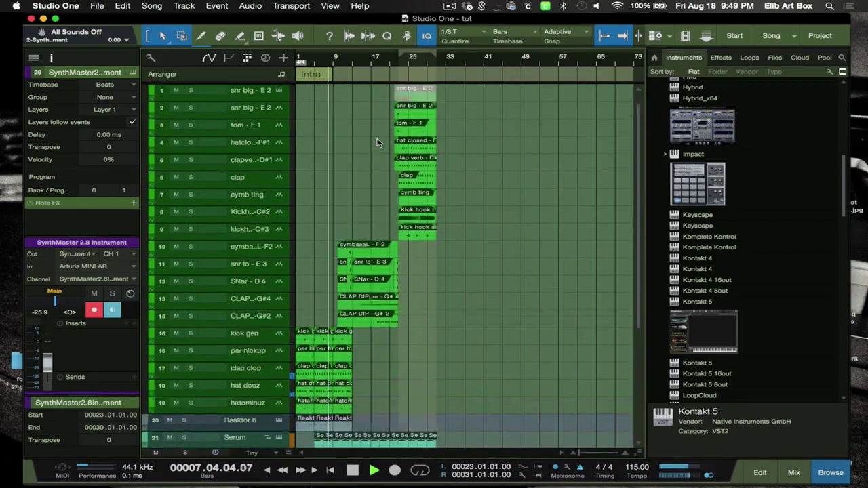
{"action": "scroll", "coordinate": [377, 142], "scroll_direction": "up", "scroll_amount": 1}
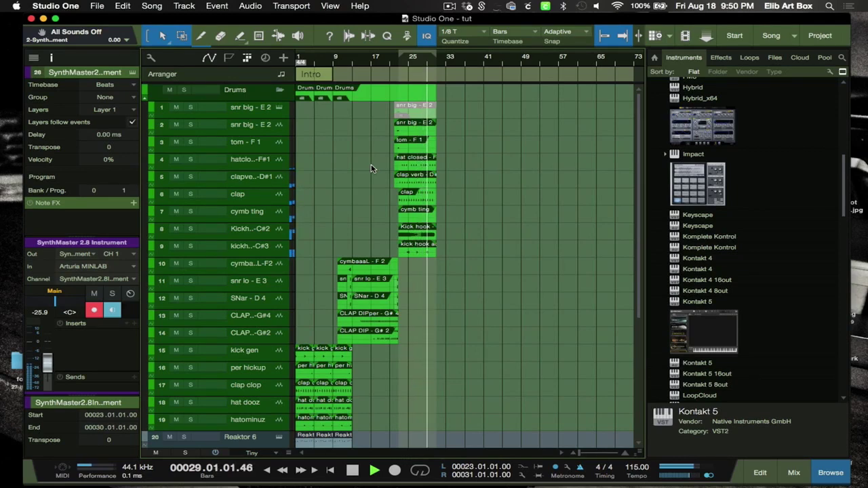
{"action": "key", "text": "shift+w"}
{"action": "scroll", "coordinate": [429, 184], "scroll_direction": "down", "scroll_amount": 3}
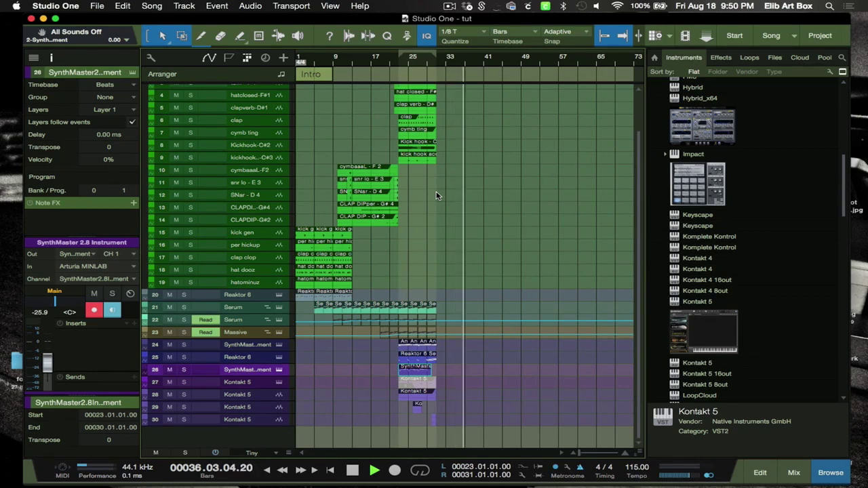
{"action": "key", "text": "space"}
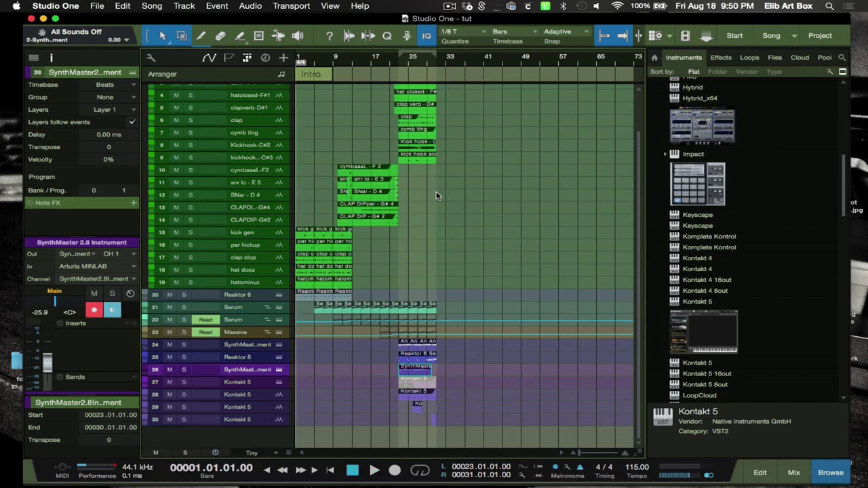